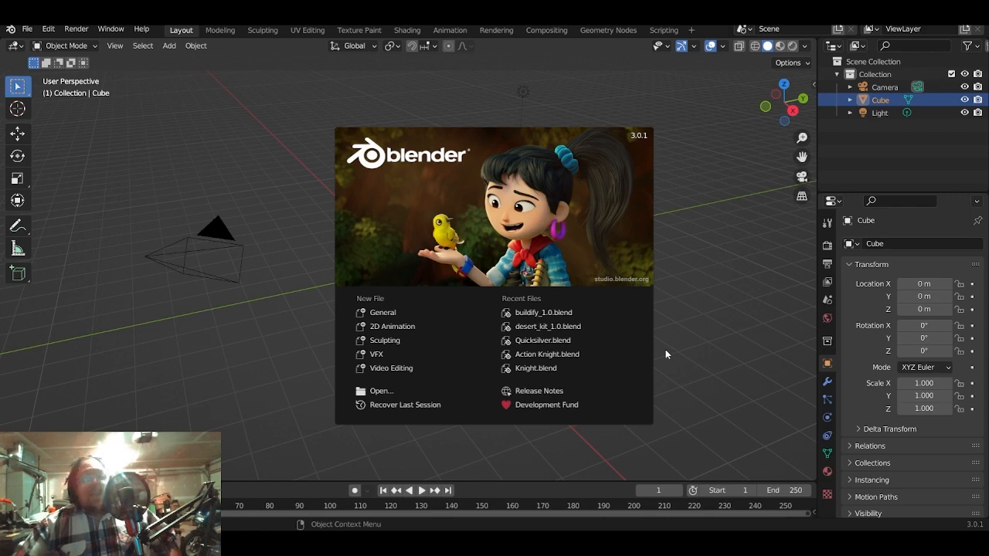
# - Delete the default cube from a new General scene and add a fresh mesh cube at the origin
pyautogui.click(388, 318)
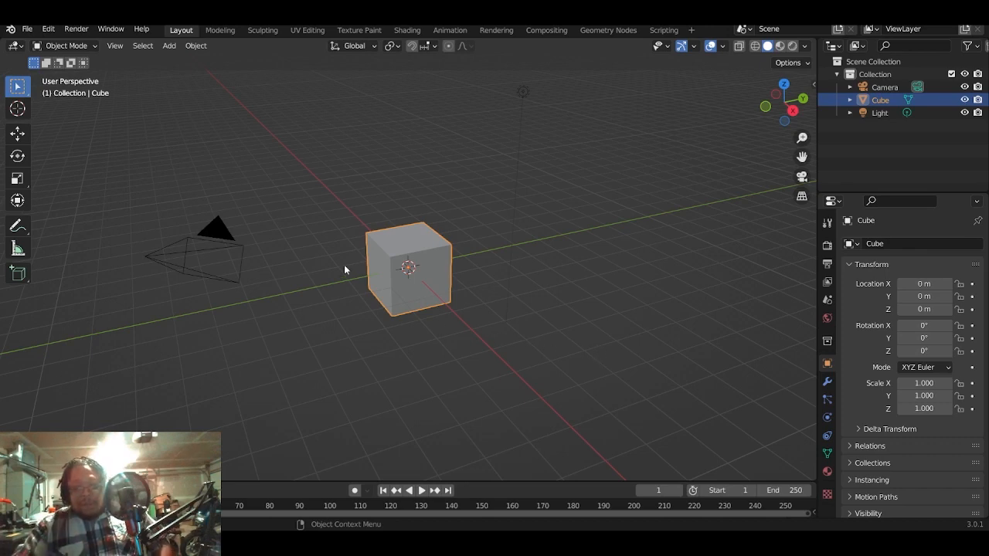
pyautogui.press('x')
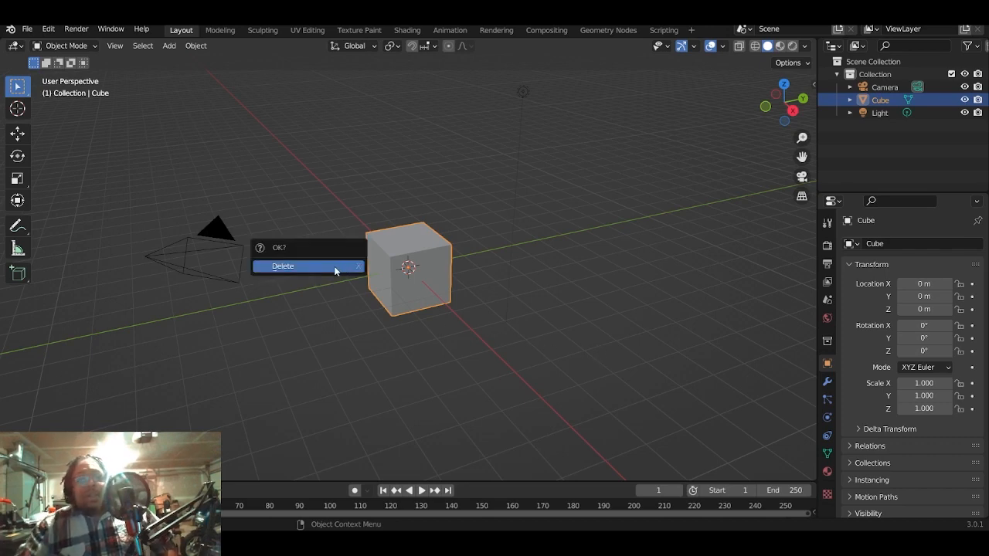
pyautogui.click(336, 269)
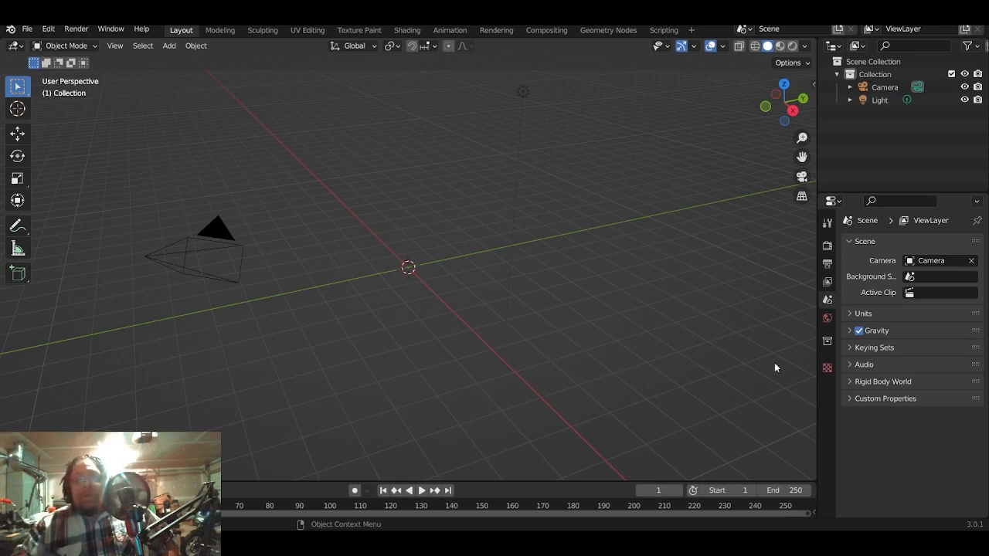
pyautogui.hotkey('shift', 'a')
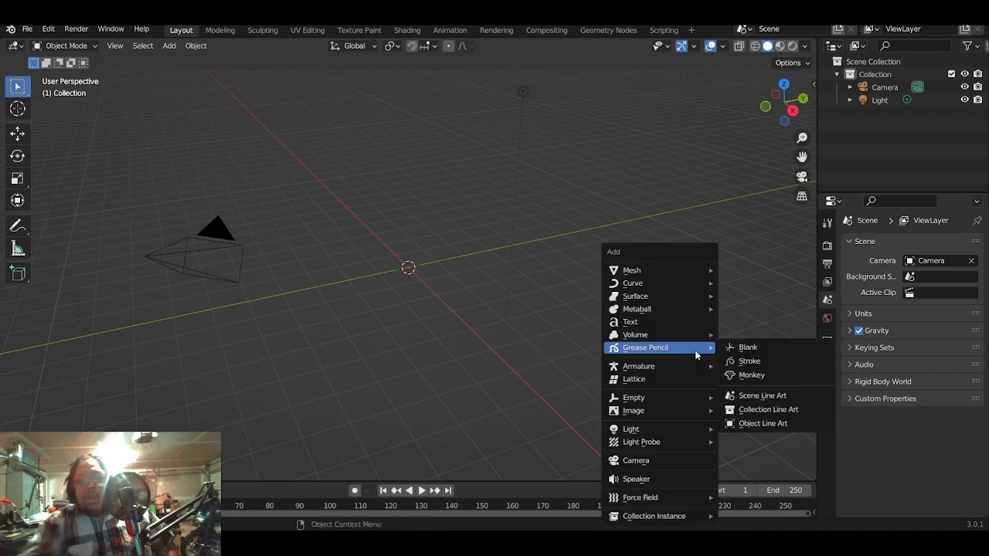
pyautogui.moveTo(658, 267)
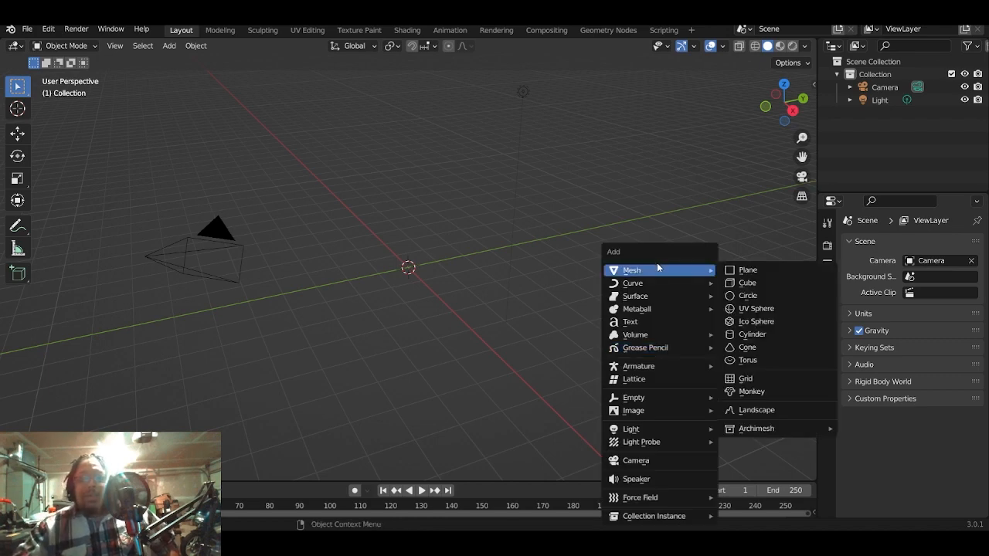
pyautogui.click(746, 284)
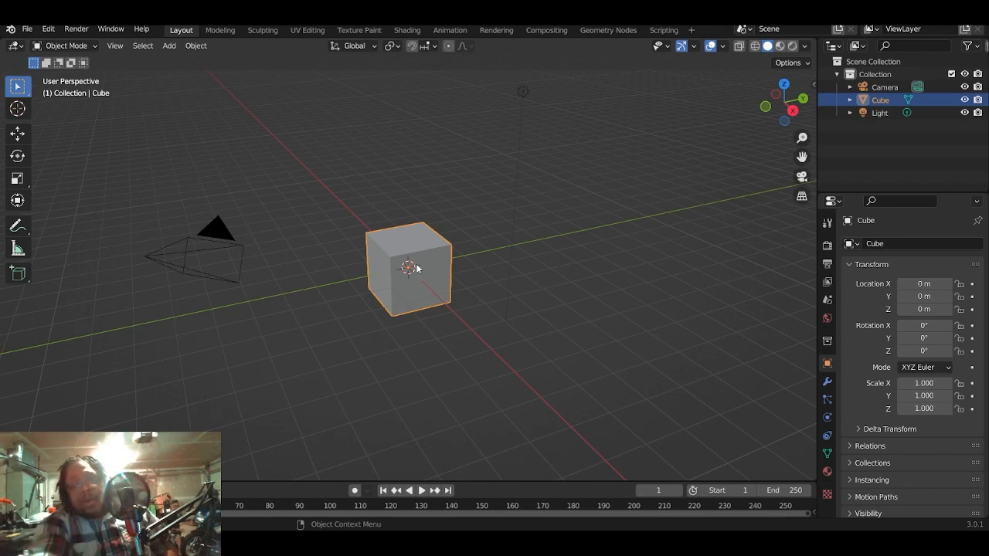
# - Enter Edit Mode on the cube with face selection and show it in wireframe from the front
pyautogui.press('Tab')
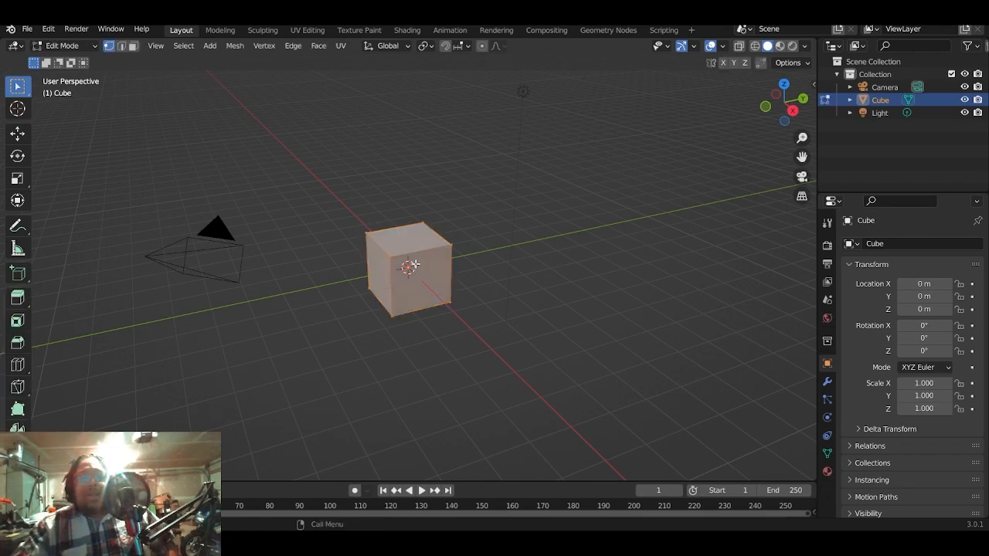
pyautogui.click(132, 49)
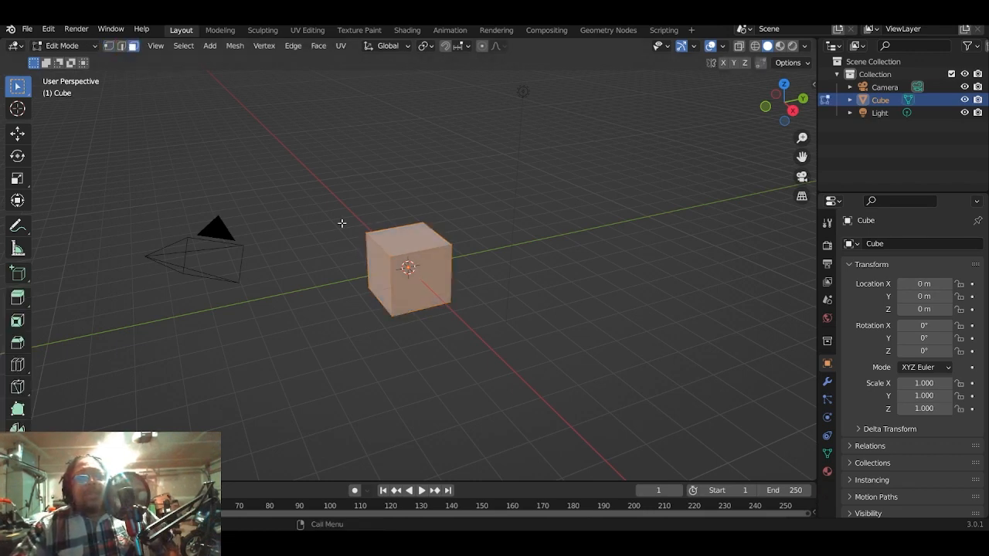
pyautogui.scroll(4, 510, 356)
pyautogui.scroll(1, 510, 356)
pyautogui.moveTo(508, 353); pyautogui.dragTo(512, 309, button='middle')
pyautogui.press('KP_1')
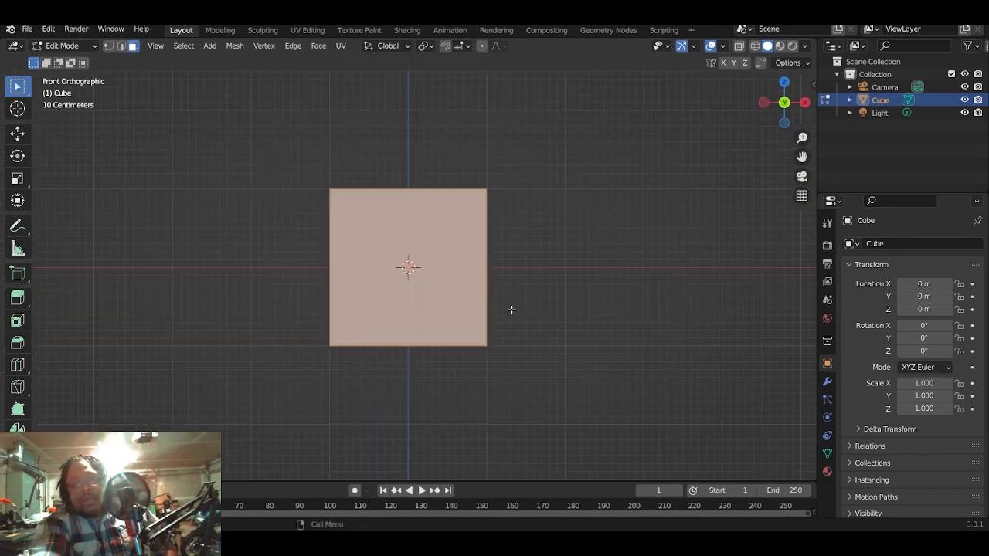
pyautogui.click(755, 45)
# - Stretch the cube into a tall block by moving its top face up and its bottom face down along Z
pyautogui.click(411, 181)
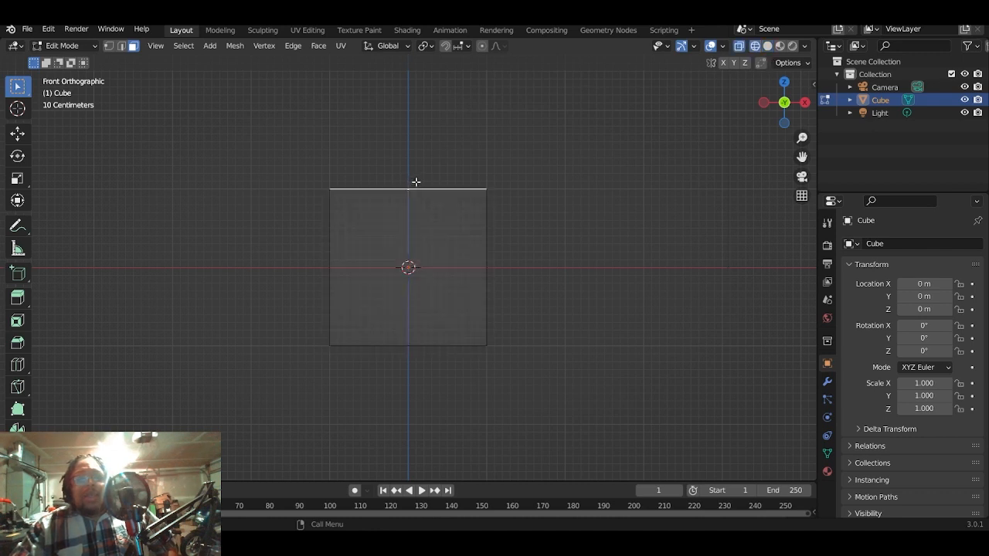
pyautogui.scroll(-4, 422, 175)
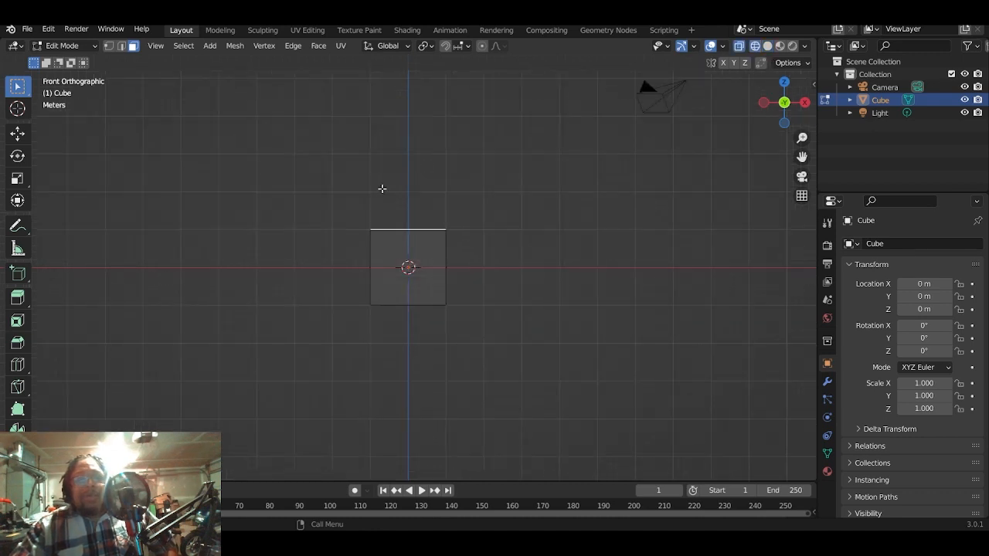
pyautogui.click(18, 134)
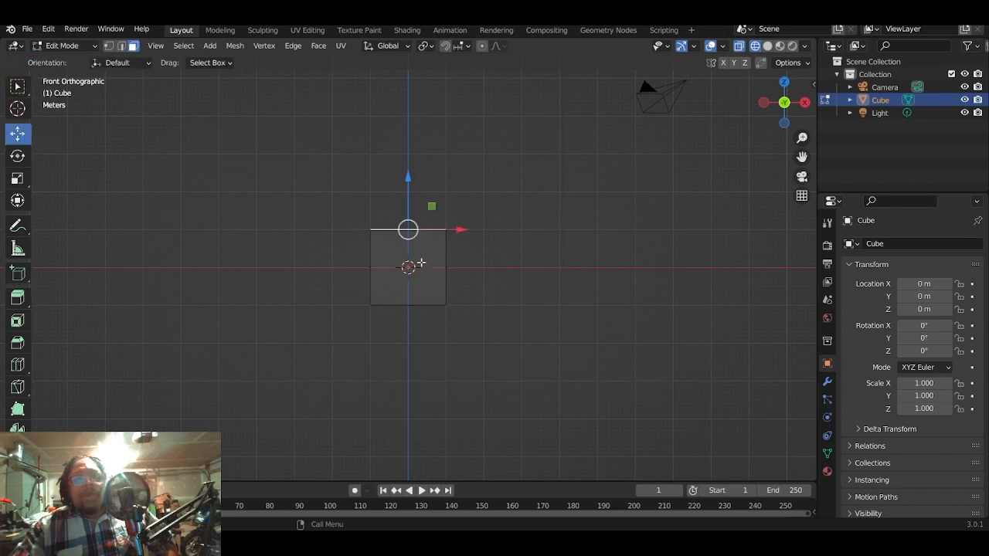
pyautogui.moveTo(404, 177); pyautogui.dragTo(406, 108)
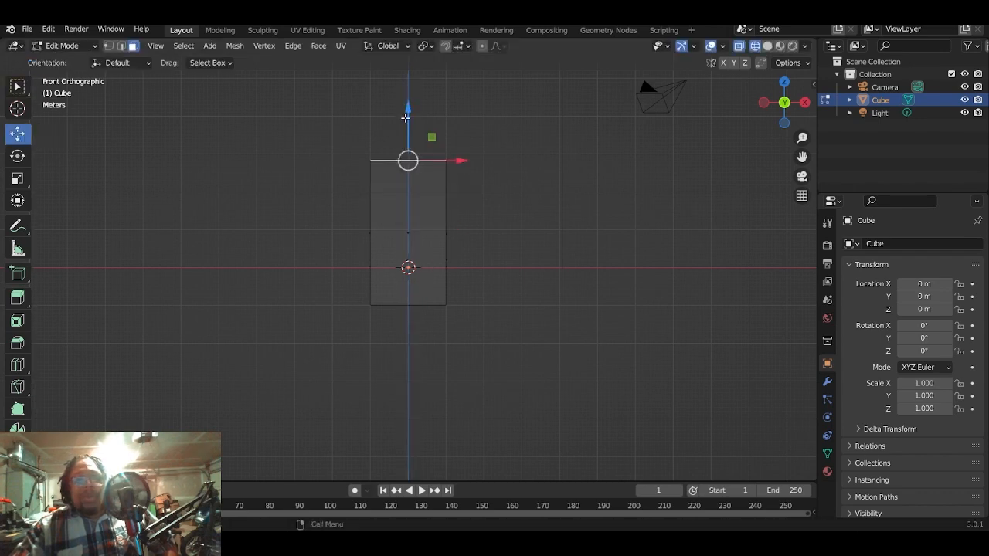
pyautogui.click(408, 309)
pyautogui.moveTo(407, 254); pyautogui.dragTo(419, 285)
# - Widen the block by scaling its two opposite side faces outward along X, and bring up the right orthographic view
pyautogui.click(447, 252)
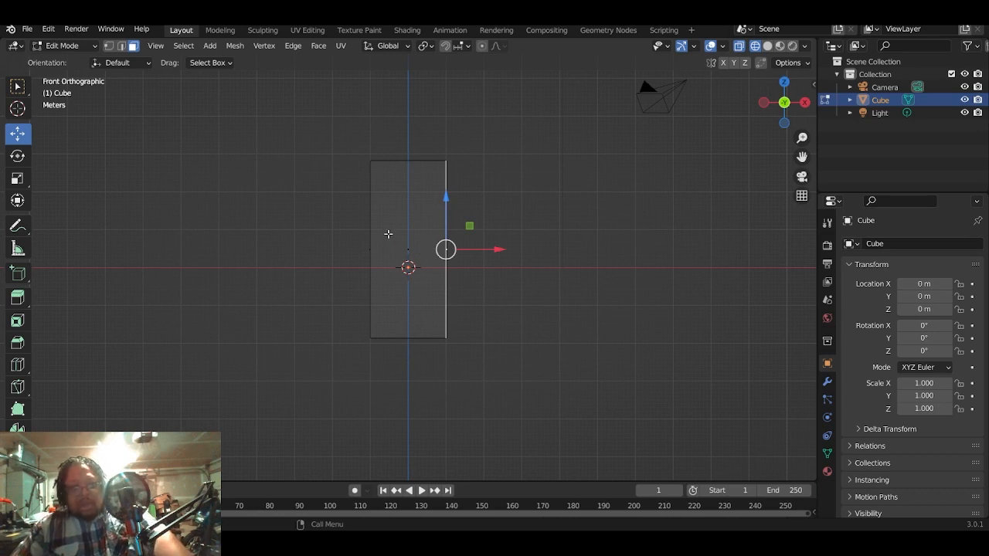
pyautogui.keyDown('shift'); pyautogui.click(368, 247); pyautogui.keyUp('shift')
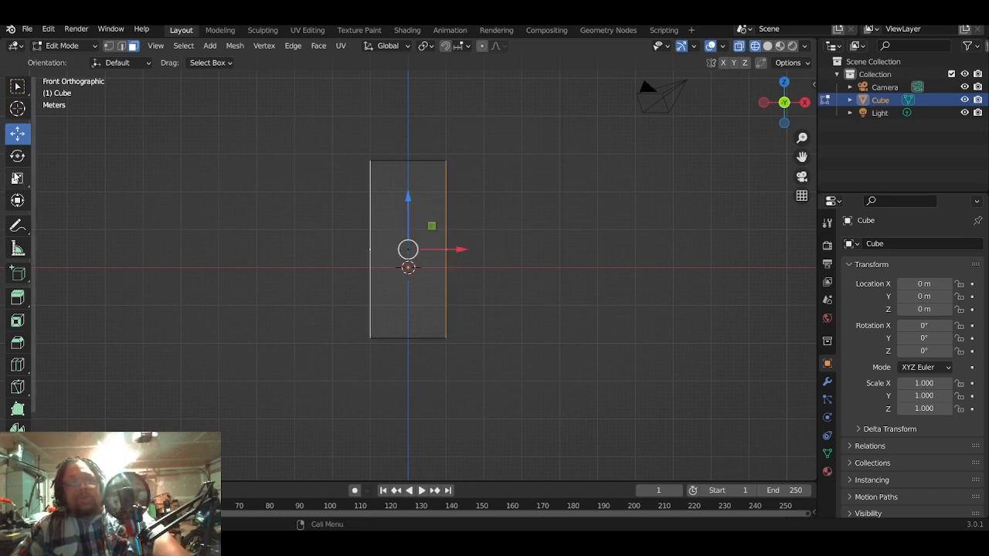
pyautogui.click(17, 178)
pyautogui.moveTo(446, 249); pyautogui.dragTo(464, 252)
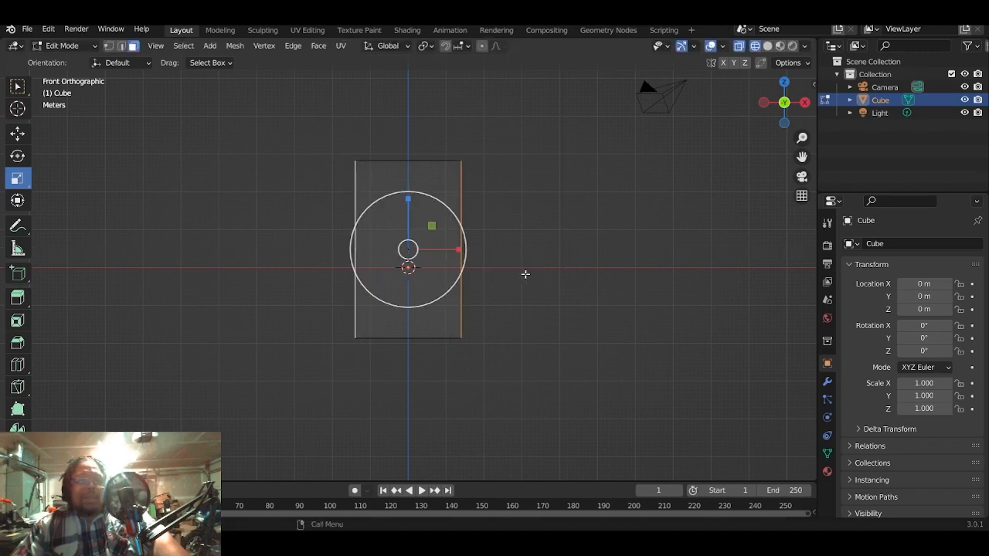
pyautogui.press('a')
pyautogui.press('KP_3')
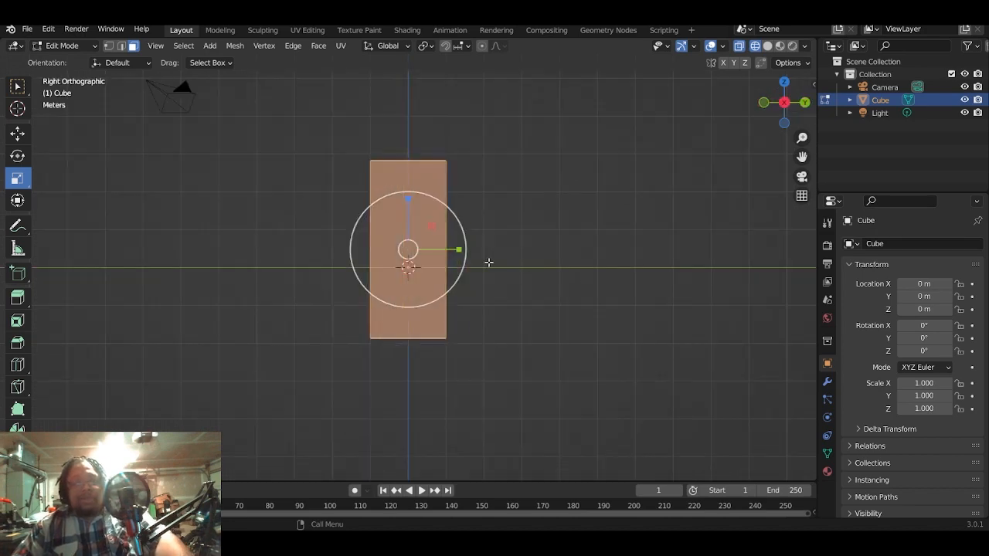
pyautogui.press('s')
pyautogui.click(436, 250)
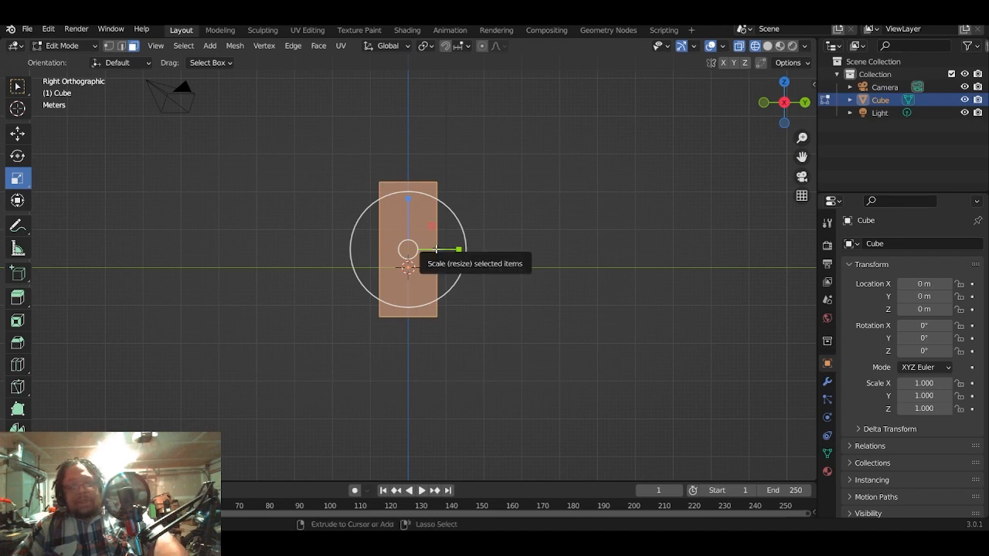
pyautogui.hotkey('ctrl', 'z')
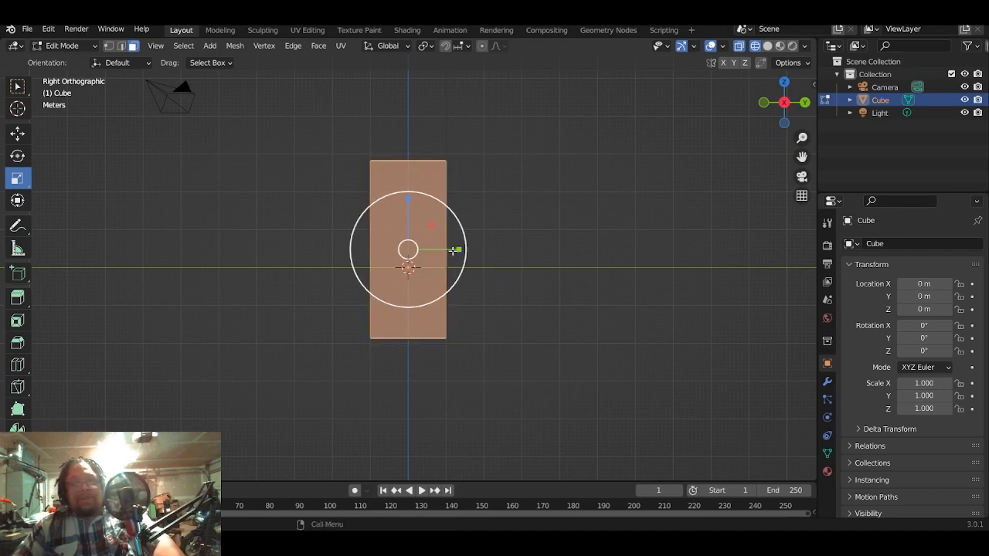
# - Thin the block by scaling it along Y to a bit less than half its depth
pyautogui.moveTo(453, 250); pyautogui.dragTo(428, 243)
pyautogui.hotkey('ctrl', 'z')
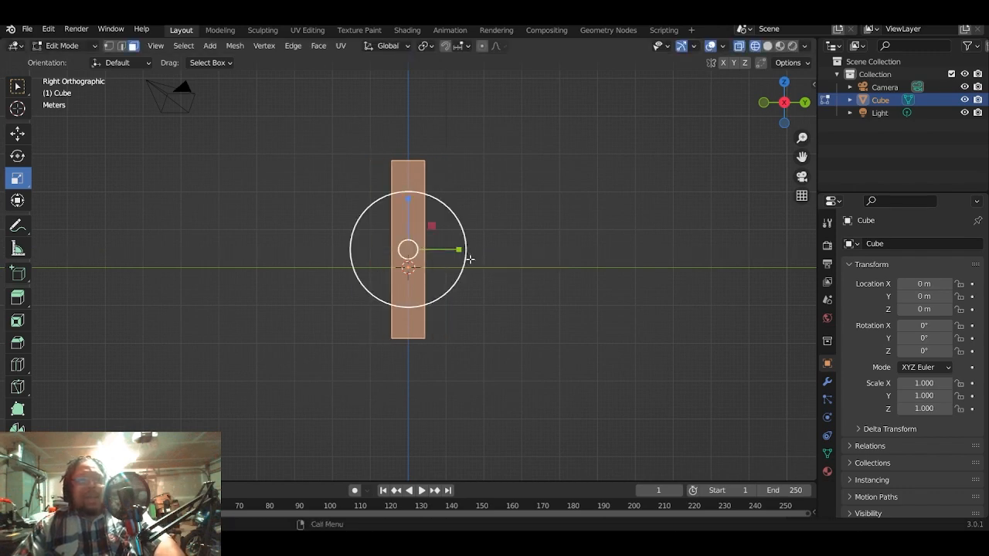
# - Switch to edge selection and select the four short corner edges running through the block's depth, two above and two below
pyautogui.moveTo(464, 258); pyautogui.dragTo(589, 283, button='middle')
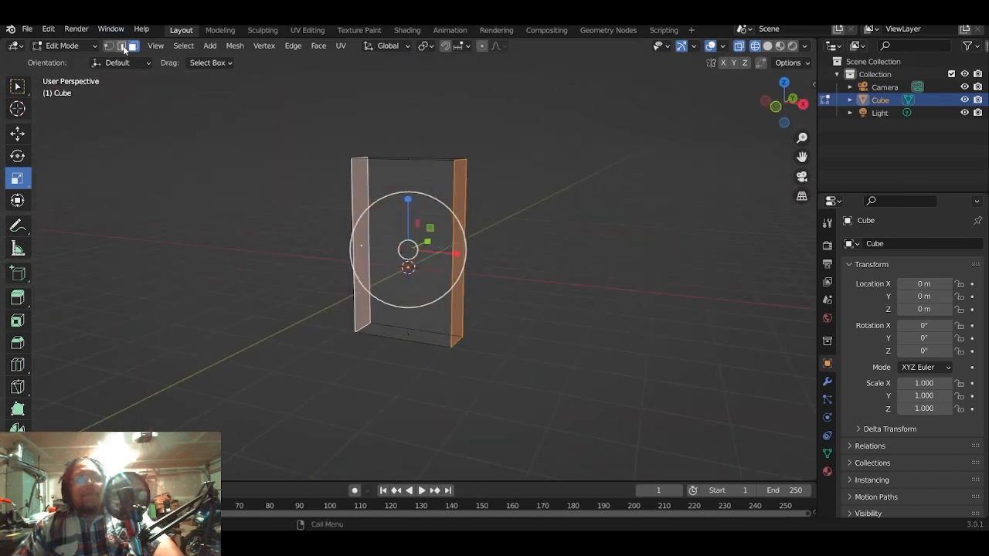
pyautogui.click(121, 45)
pyautogui.moveTo(490, 210); pyautogui.dragTo(574, 255, button='middle')
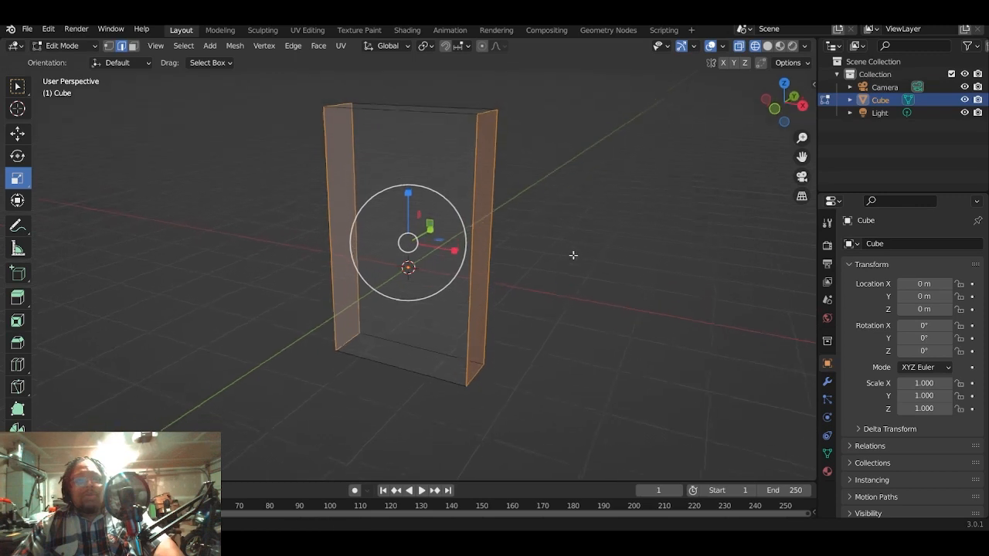
pyautogui.click(488, 183)
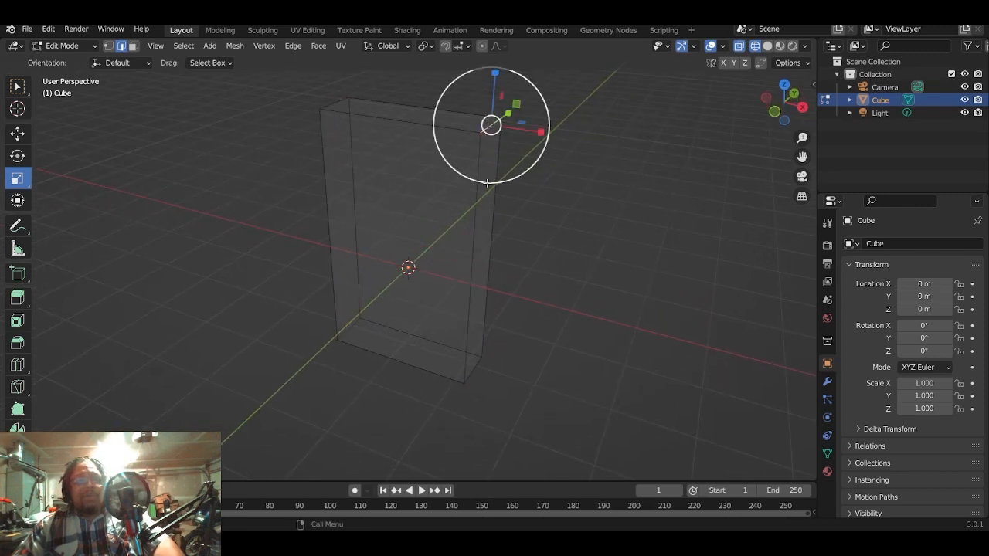
pyautogui.click(332, 106)
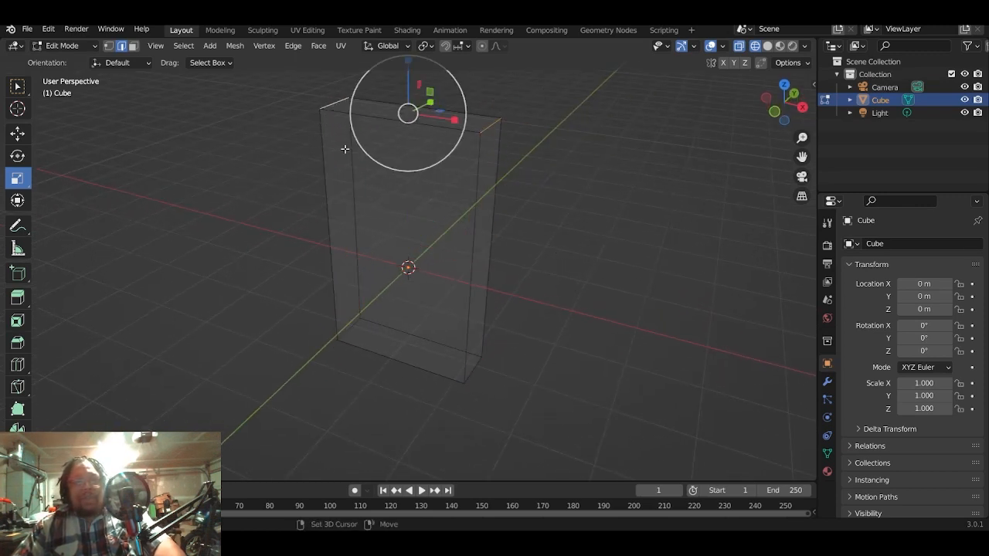
pyautogui.moveTo(472, 285); pyautogui.dragTo(506, 331, button='middle')
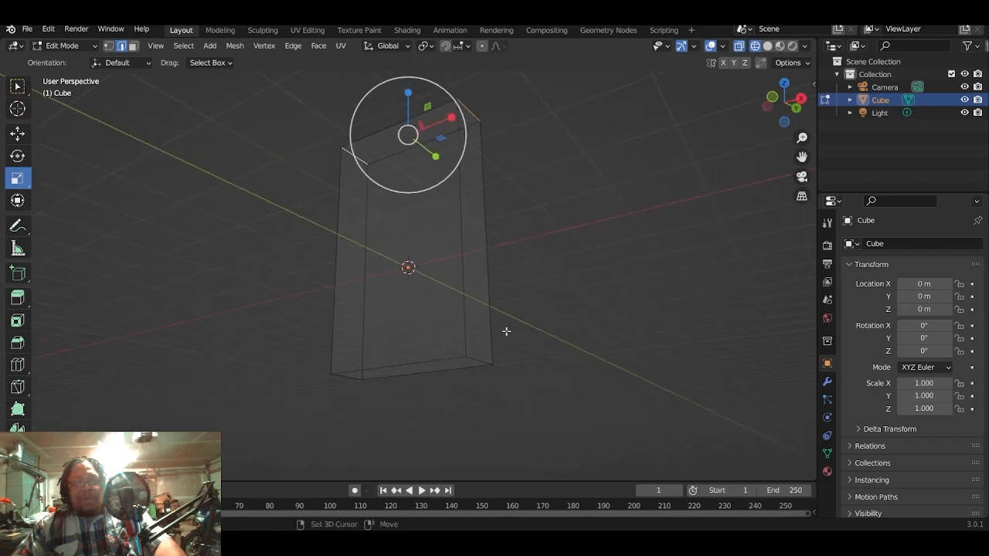
pyautogui.keyDown('shift'); pyautogui.click(480, 360); pyautogui.keyUp('shift')
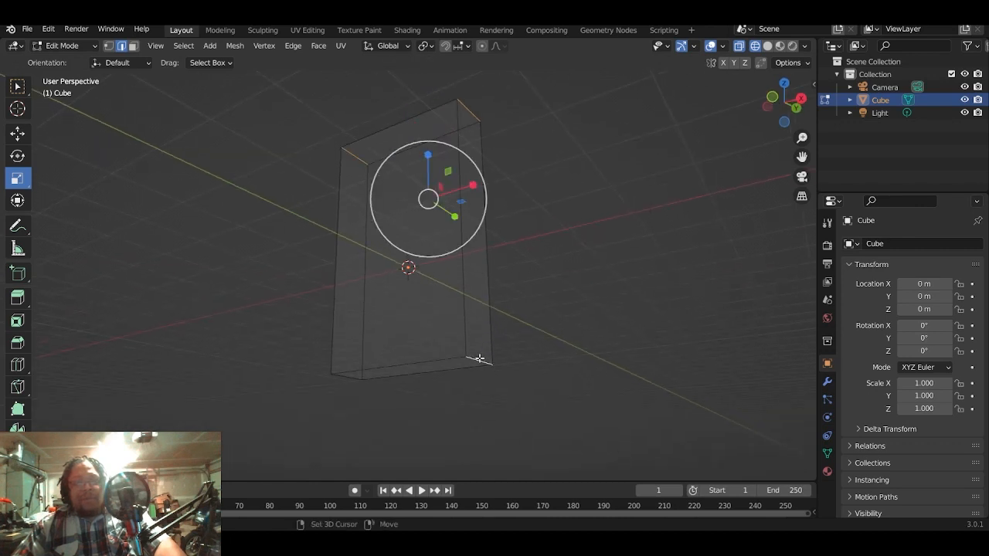
pyautogui.keyDown('shift'); pyautogui.click(350, 375); pyautogui.keyUp('shift')
pyautogui.moveTo(487, 255); pyautogui.dragTo(565, 296, button='middle')
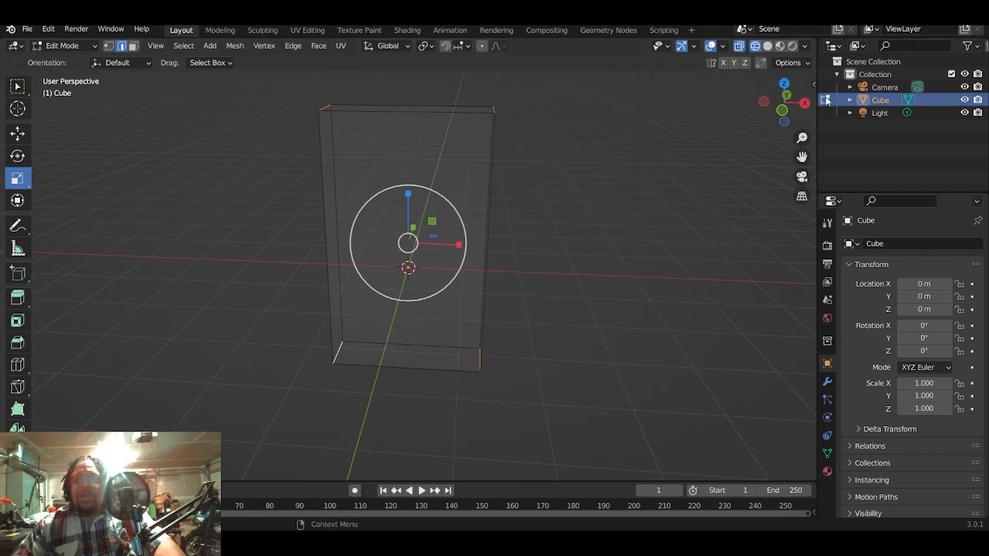
# - Show the item transform properties and set the selected edges' Mean Bevel Weight to 1.00
pyautogui.moveTo(812, 80); pyautogui.dragTo(793, 82)
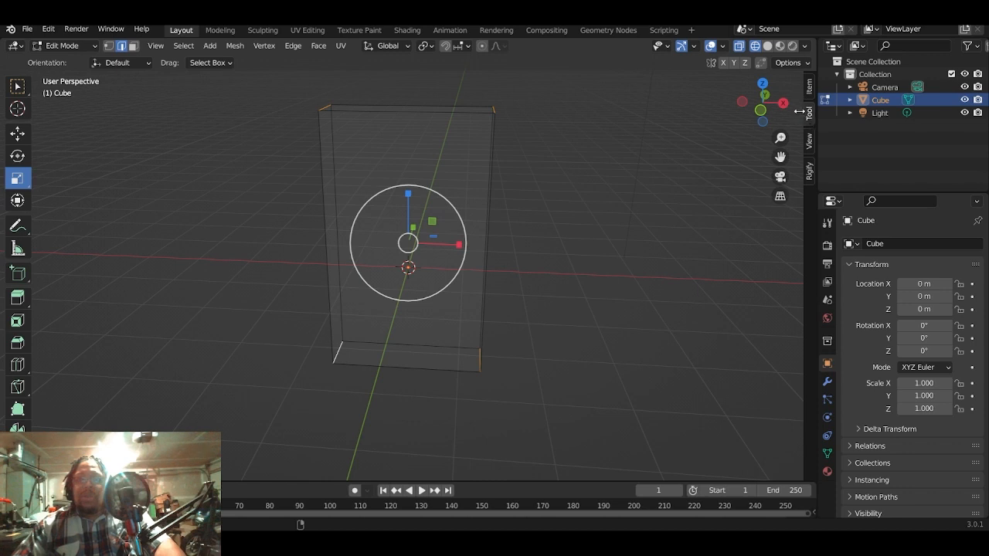
pyautogui.moveTo(799, 112); pyautogui.dragTo(694, 103)
pyautogui.click(809, 85)
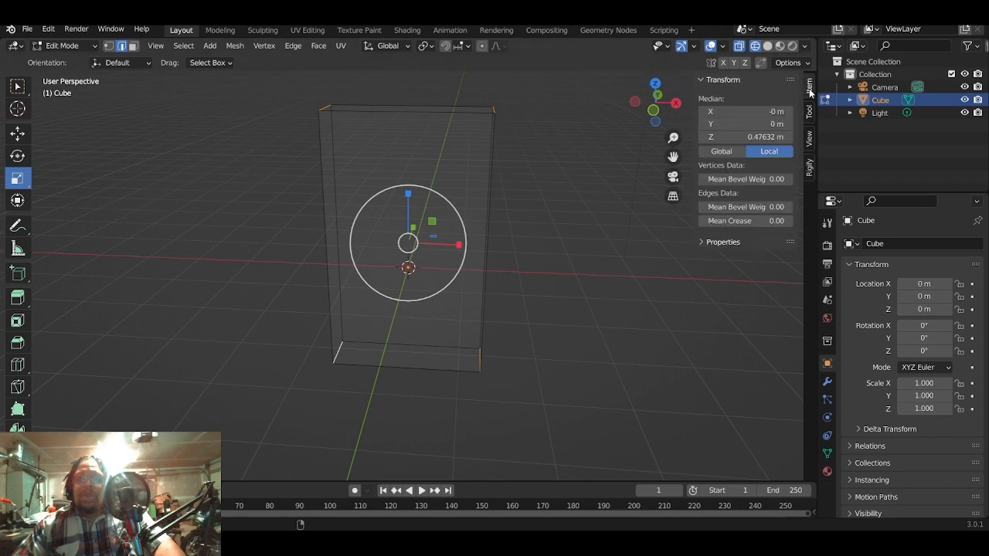
pyautogui.moveTo(742, 207)
pyautogui.mouseDown()
pyautogui.moveTo(753, 207)
pyautogui.moveTo(742, 208)
pyautogui.mouseUp()
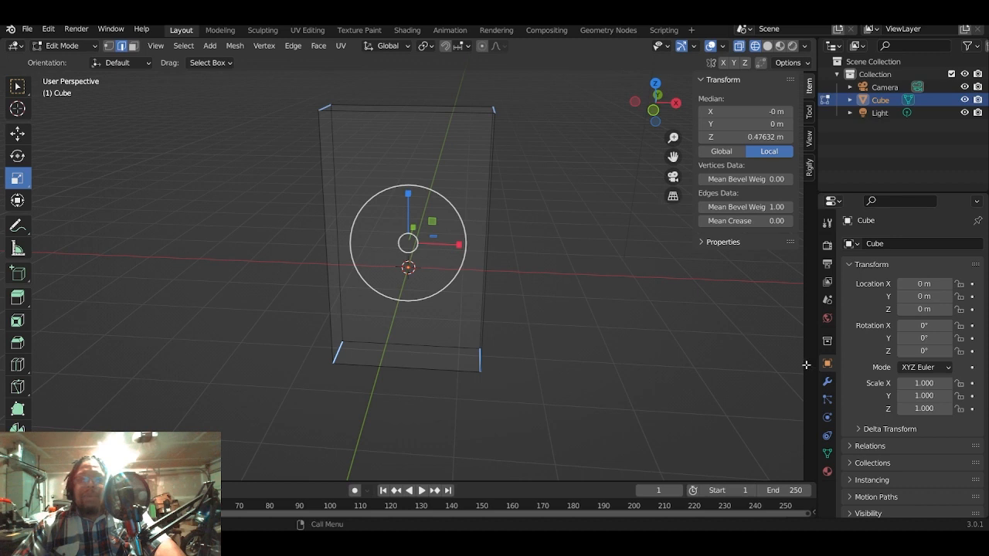
# - Add a Bevel modifier to the cube and set its segments to 4
pyautogui.click(829, 383)
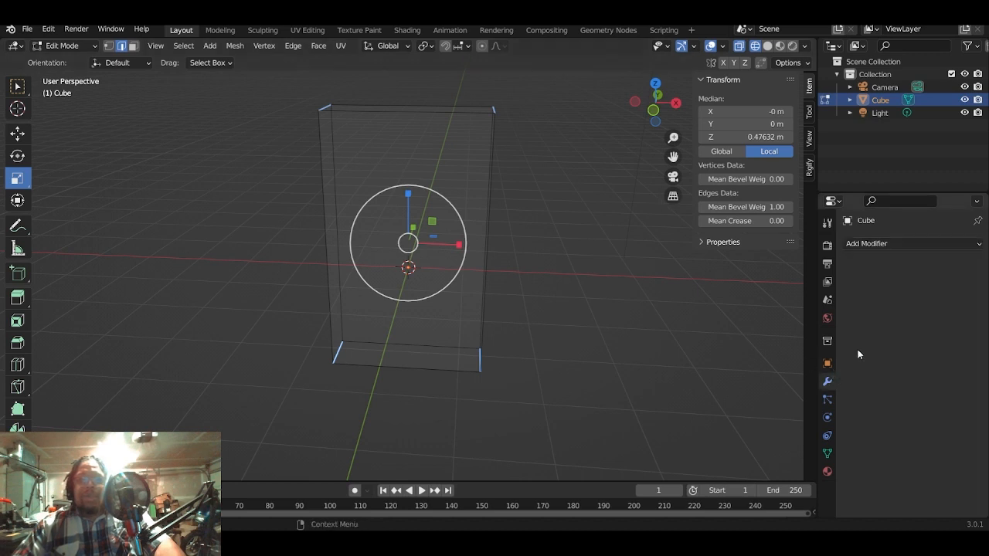
pyautogui.click(892, 243)
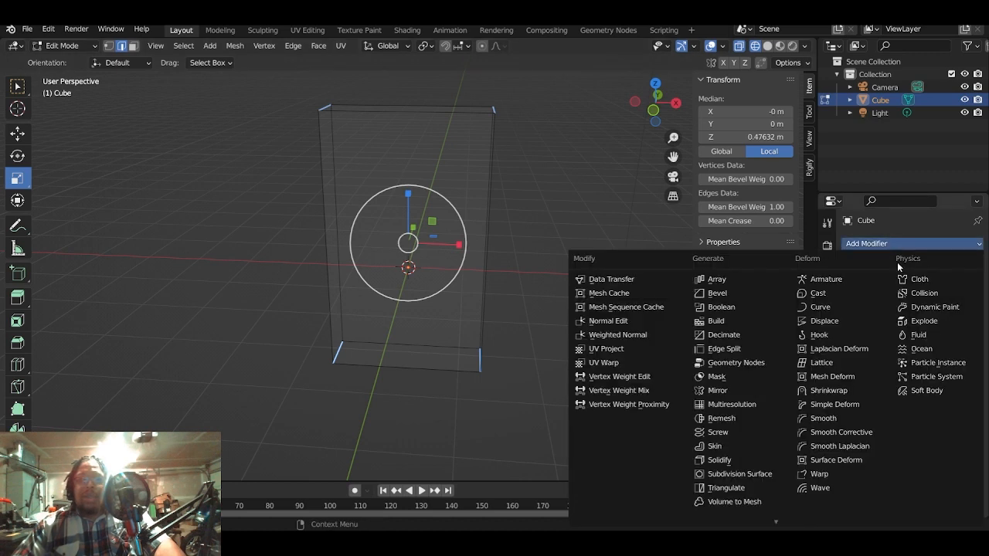
pyautogui.click(717, 293)
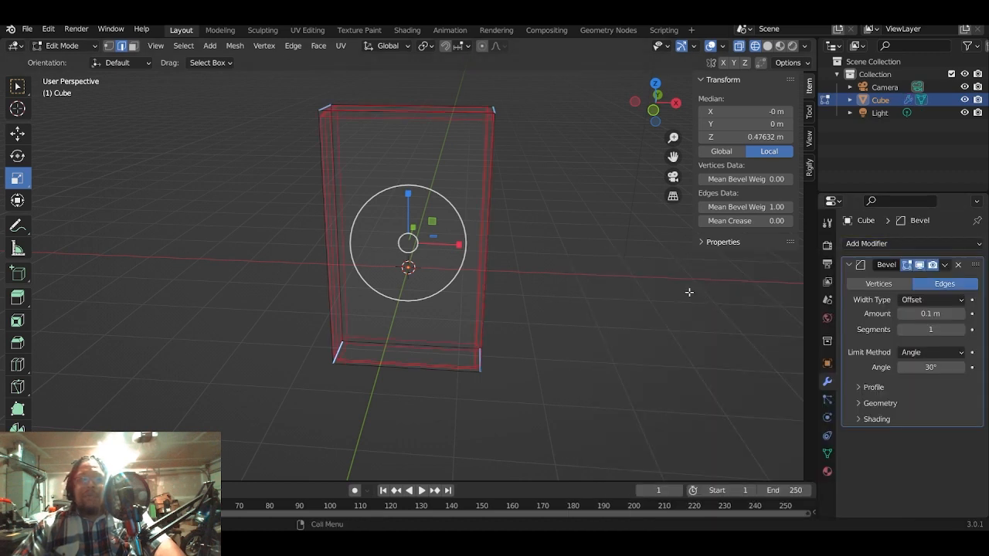
pyautogui.click(962, 330)
pyautogui.click(962, 330)
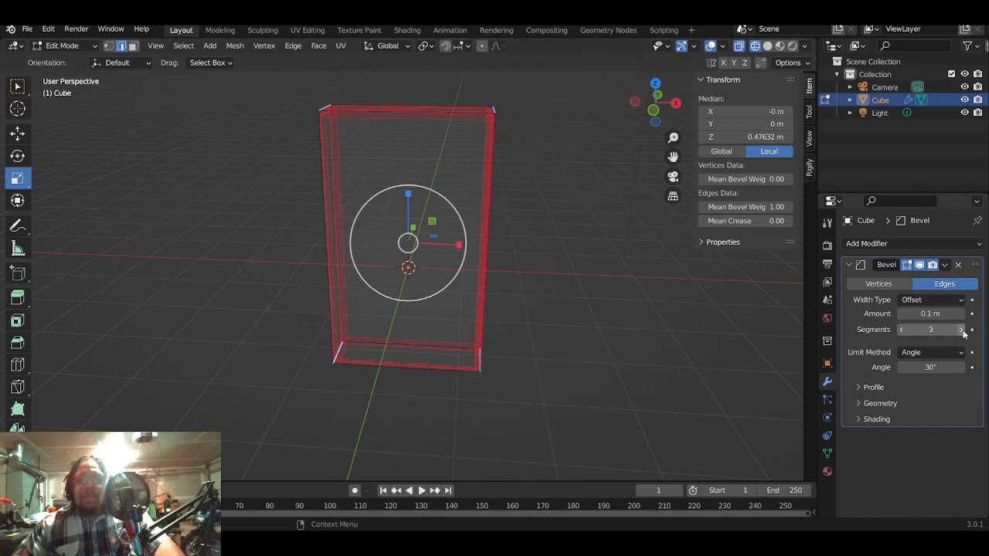
pyautogui.click(962, 330)
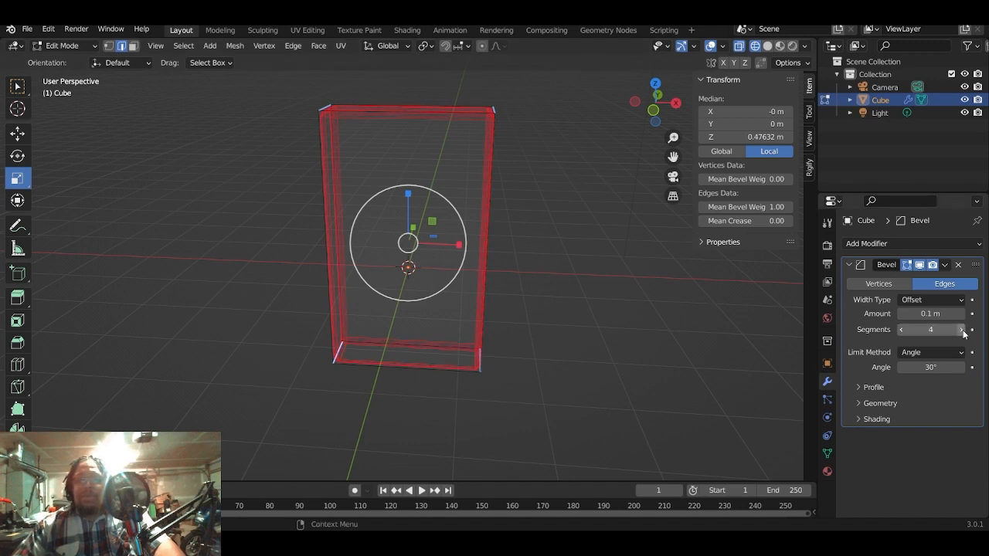
# - Display the model in solid shading, return to Object Mode and apply Shade Smooth to the beveled block
pyautogui.click(768, 47)
pyautogui.moveTo(506, 262); pyautogui.dragTo(479, 218, button='middle')
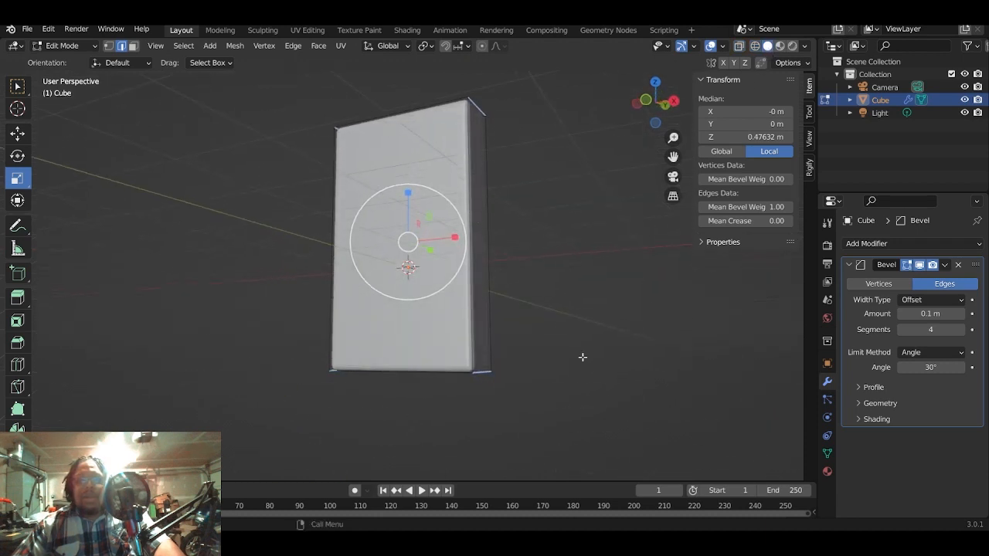
pyautogui.scroll(3, 582, 357)
pyautogui.moveTo(582, 360); pyautogui.dragTo(614, 378, button='middle')
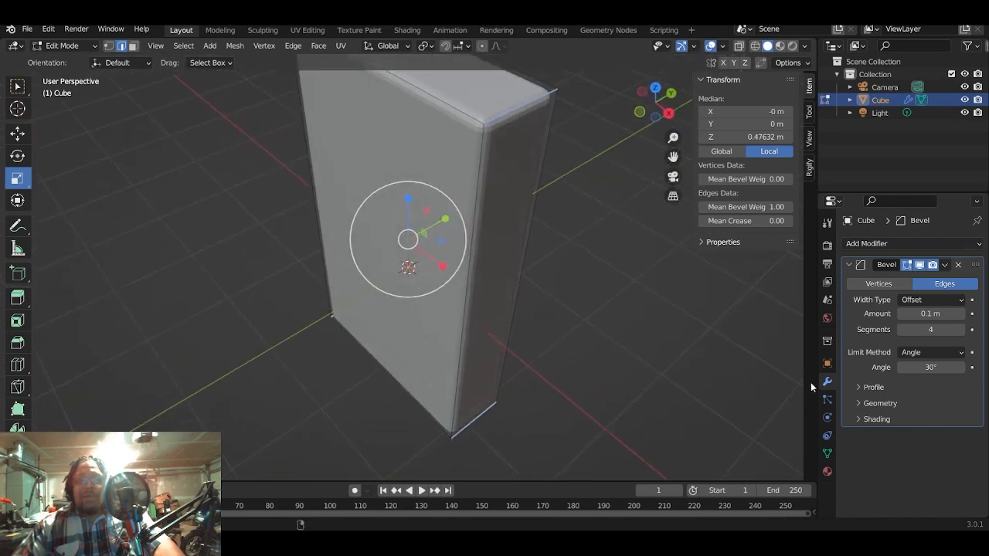
pyautogui.moveTo(640, 311); pyautogui.dragTo(607, 317, button='middle')
pyautogui.press('Tab')
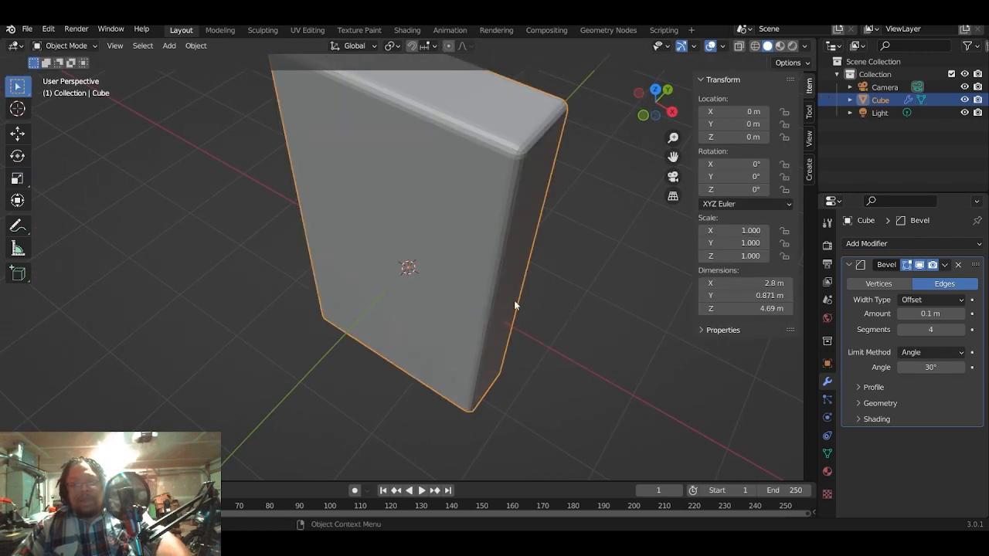
pyautogui.rightClick(489, 259)
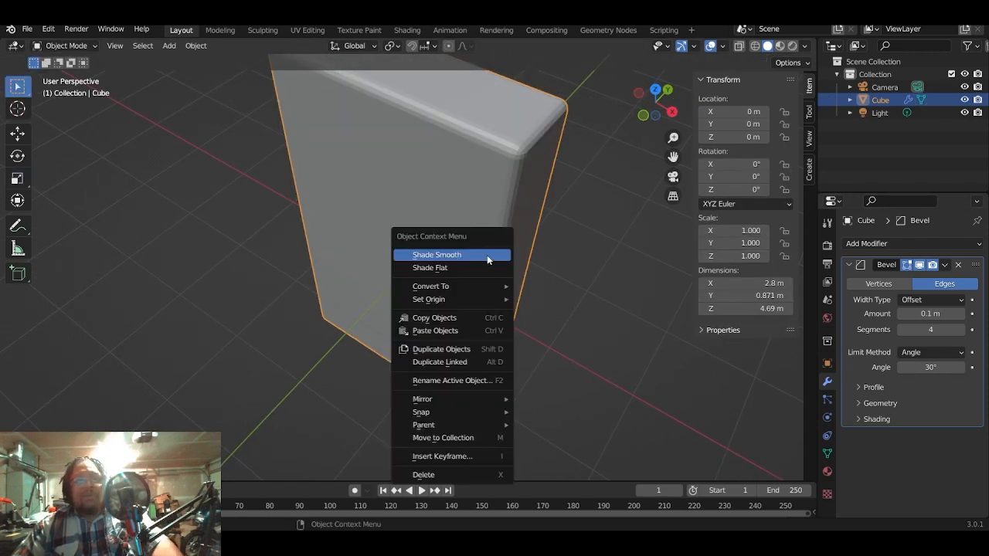
pyautogui.click(487, 255)
# - Add a plane mesh at the origin, crossing the middle of the upright block
pyautogui.scroll(-2, 562, 298)
pyautogui.moveTo(562, 298); pyautogui.dragTo(497, 285, button='middle')
pyautogui.scroll(1, 497, 286)
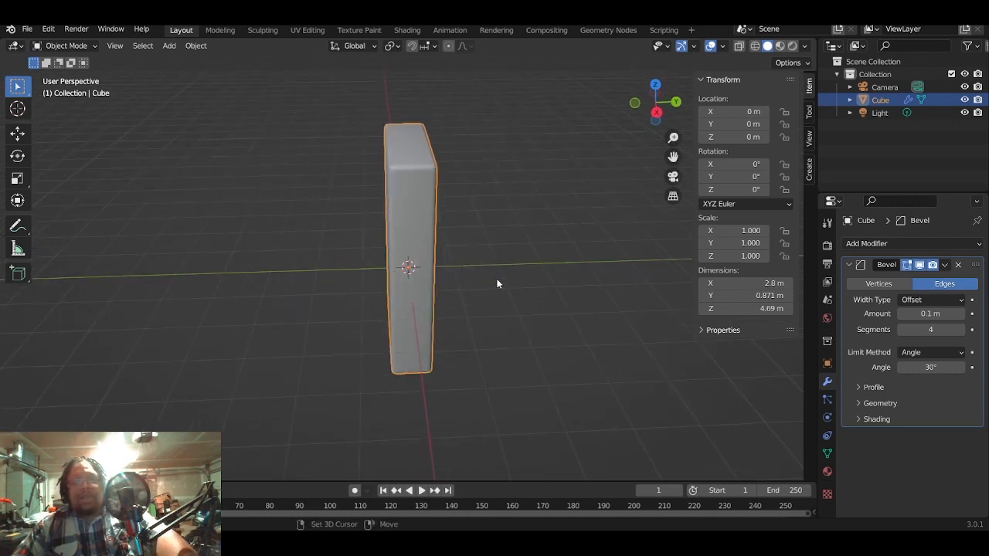
pyautogui.hotkey('shift', 'a')
pyautogui.moveTo(482, 269)
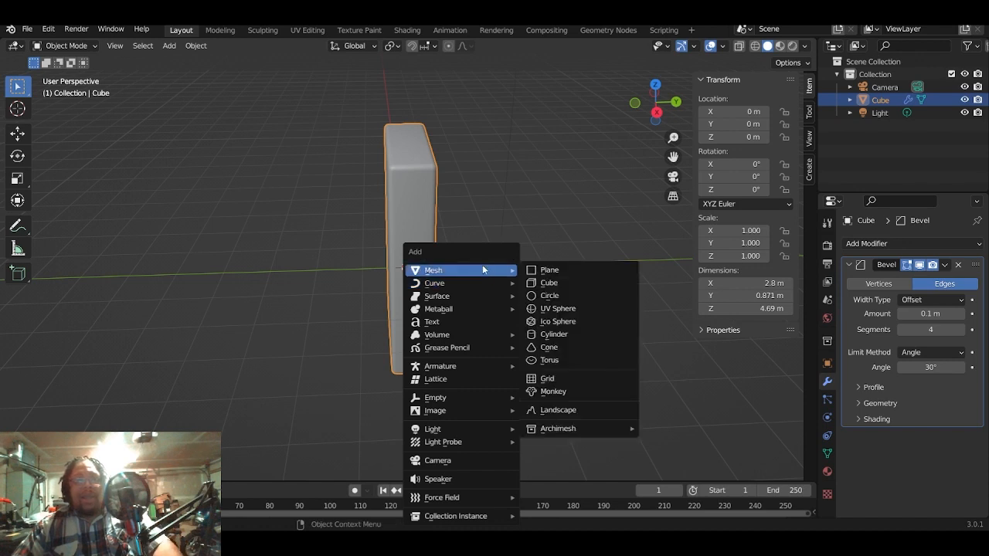
pyautogui.click(543, 273)
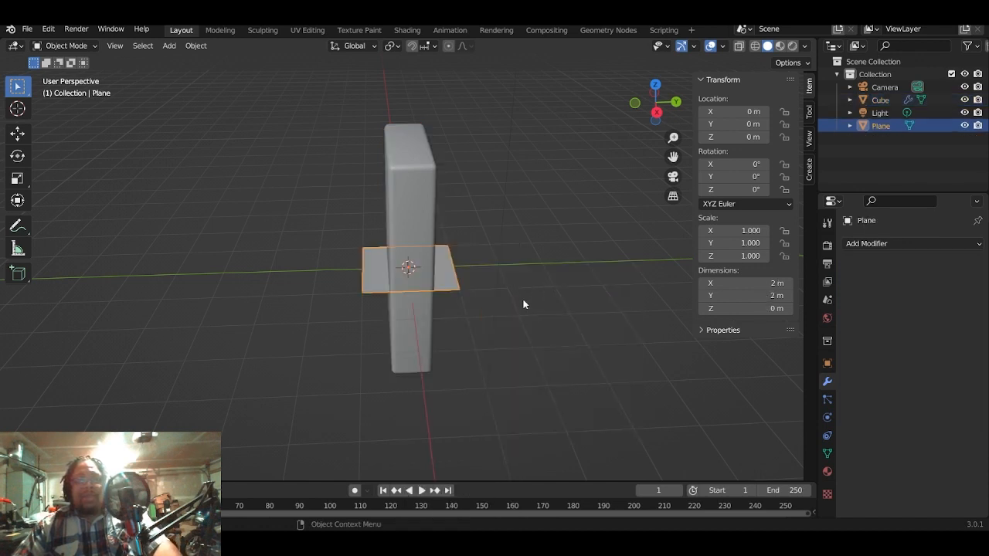
# - Set the new plane's object instancing to Faces
pyautogui.scroll(-2, 522, 303)
pyautogui.scroll(6, 521, 303)
pyautogui.moveTo(521, 306); pyautogui.dragTo(507, 326, button='middle')
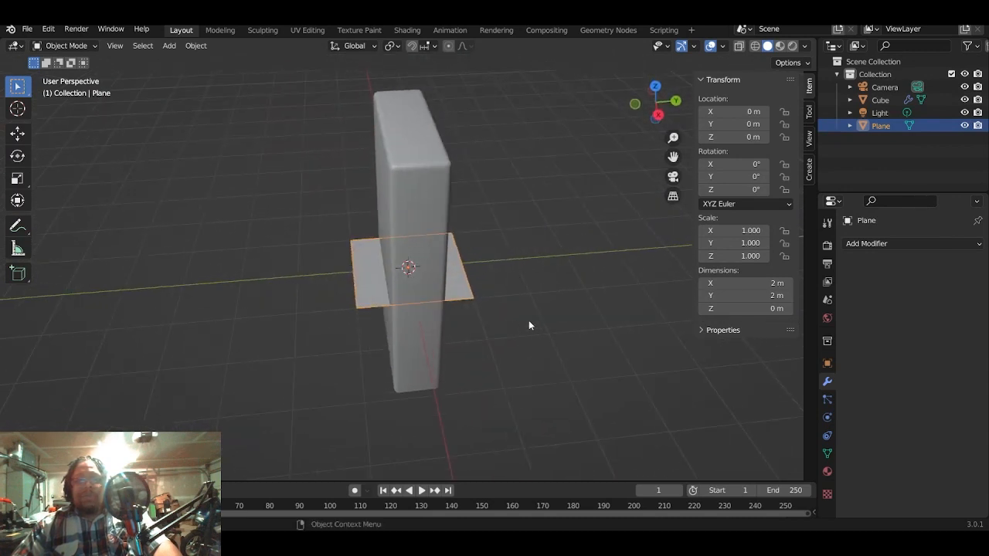
pyautogui.click(827, 364)
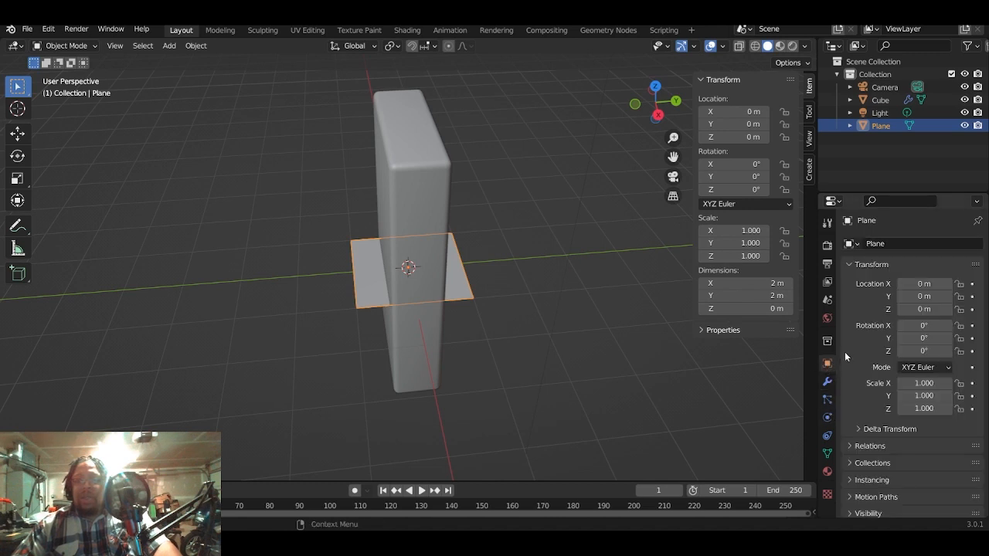
pyautogui.scroll(-1, 849, 398)
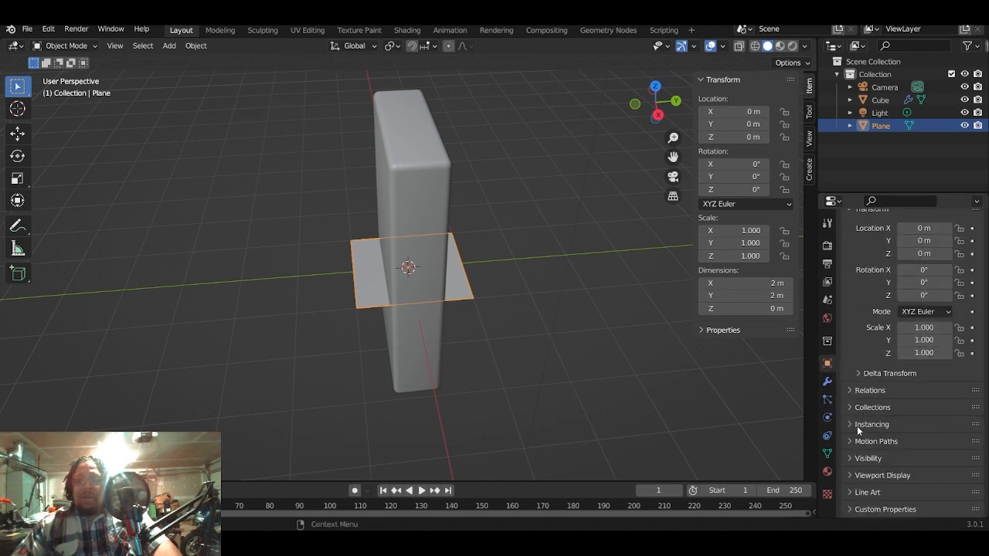
pyautogui.click(850, 424)
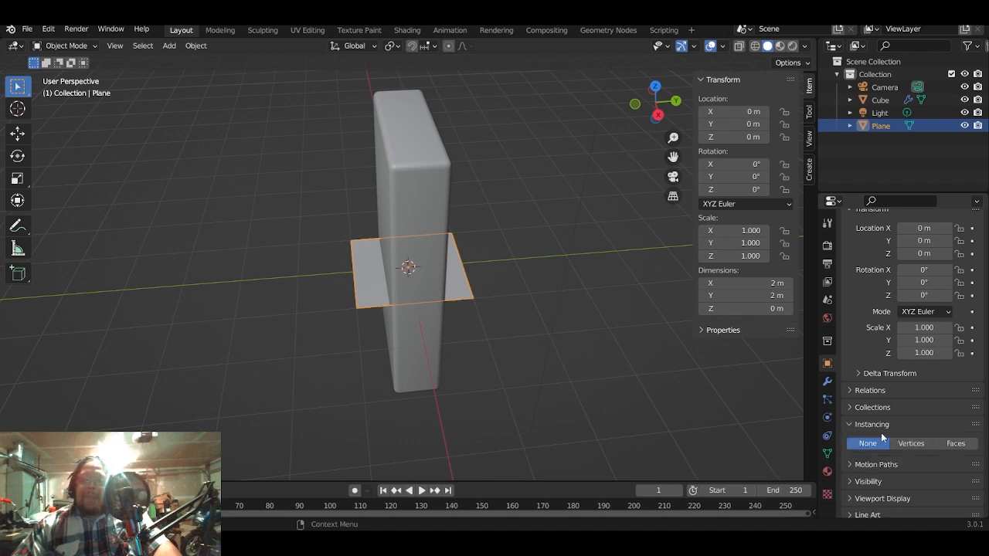
pyautogui.click(956, 443)
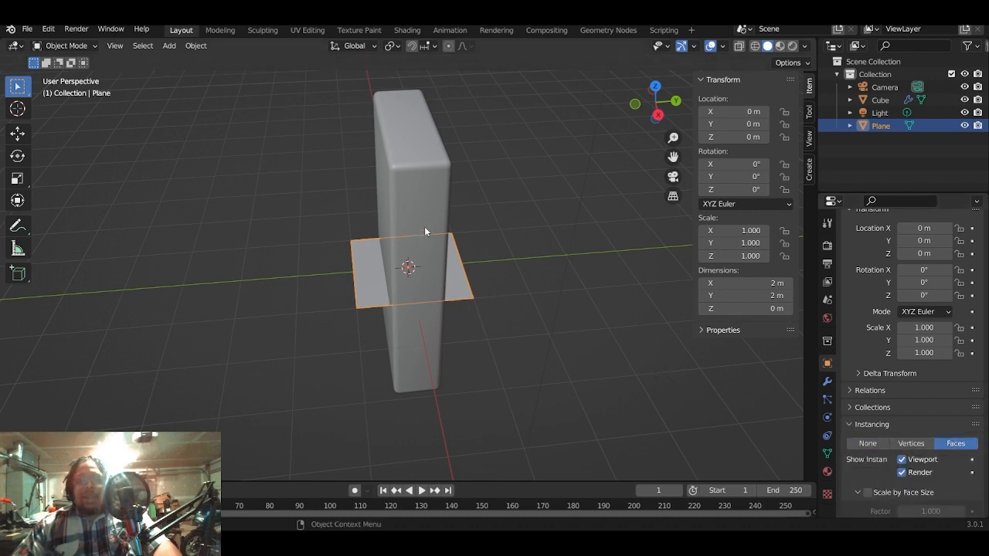
# - Select the block and the plane, with the plane active, and parent the block to it using the Object option
pyautogui.click(487, 243)
pyautogui.click(412, 205)
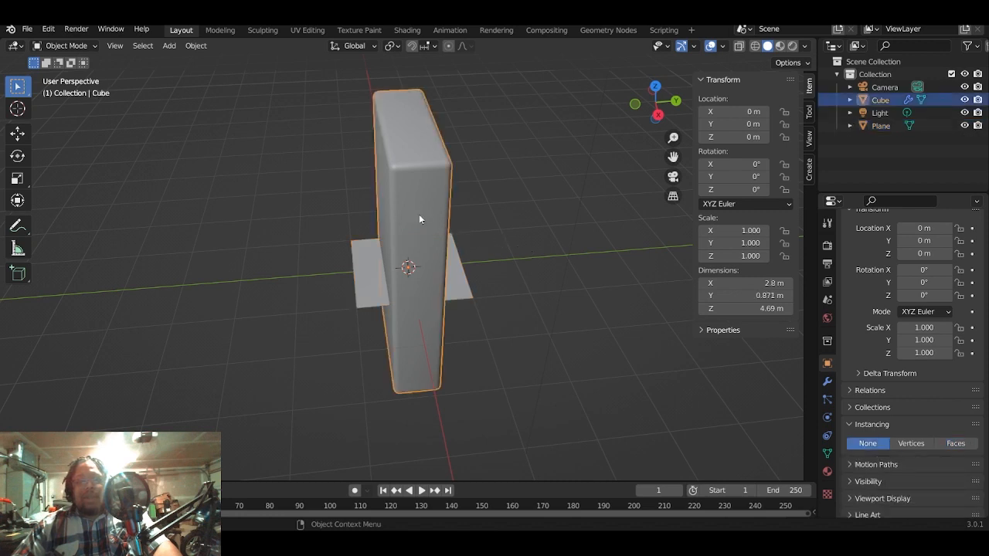
pyautogui.keyDown('shift'); pyautogui.click(470, 292); pyautogui.keyUp('shift')
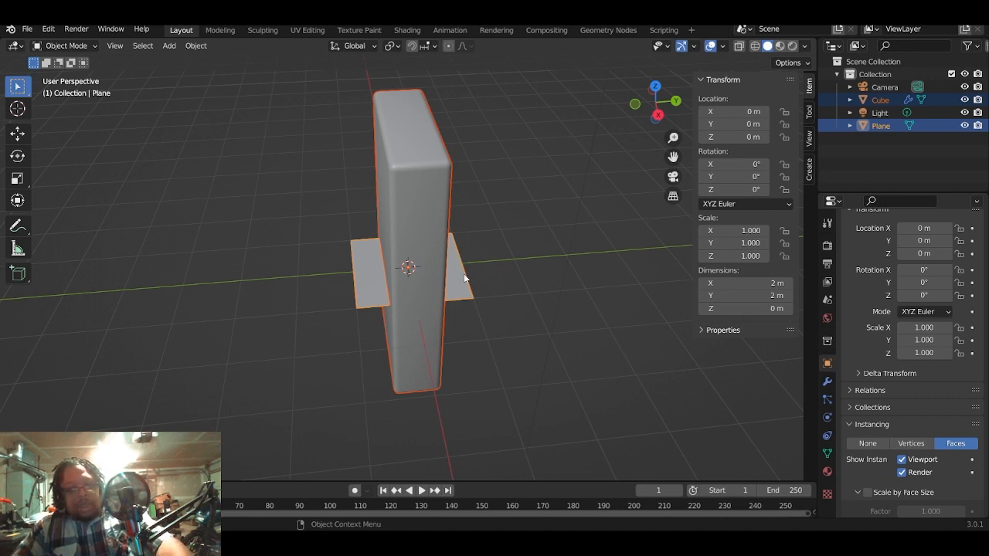
pyautogui.hotkey('ctrl', 'p')
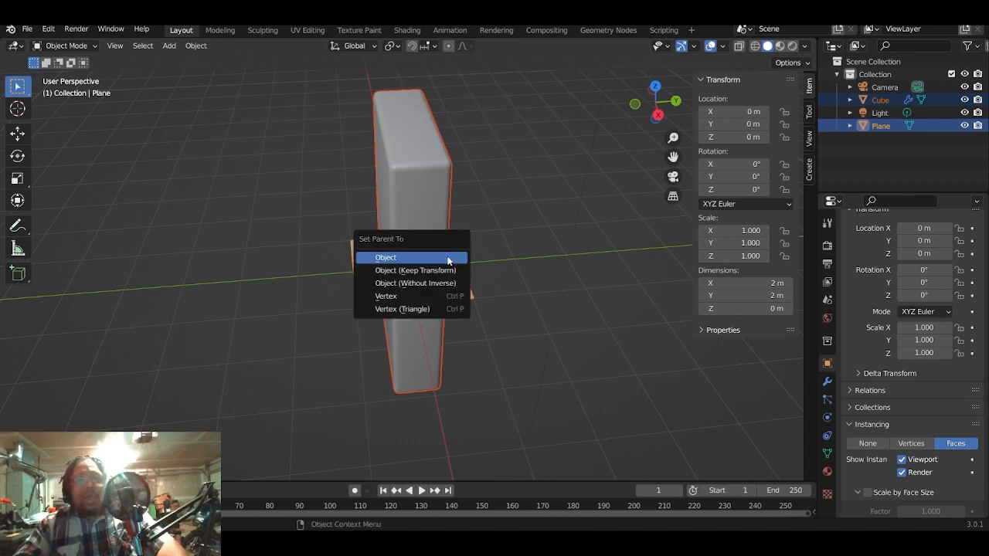
pyautogui.click(448, 260)
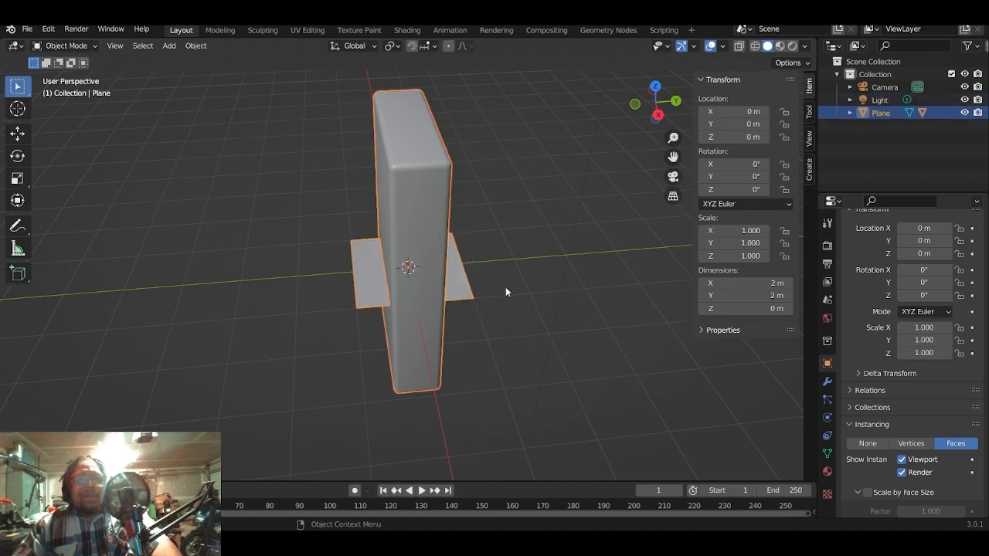
# - Try moving the plane with its parented block about -1.13 m along Y, undo the move and deselect the plane
pyautogui.click(512, 296)
pyautogui.click(462, 290)
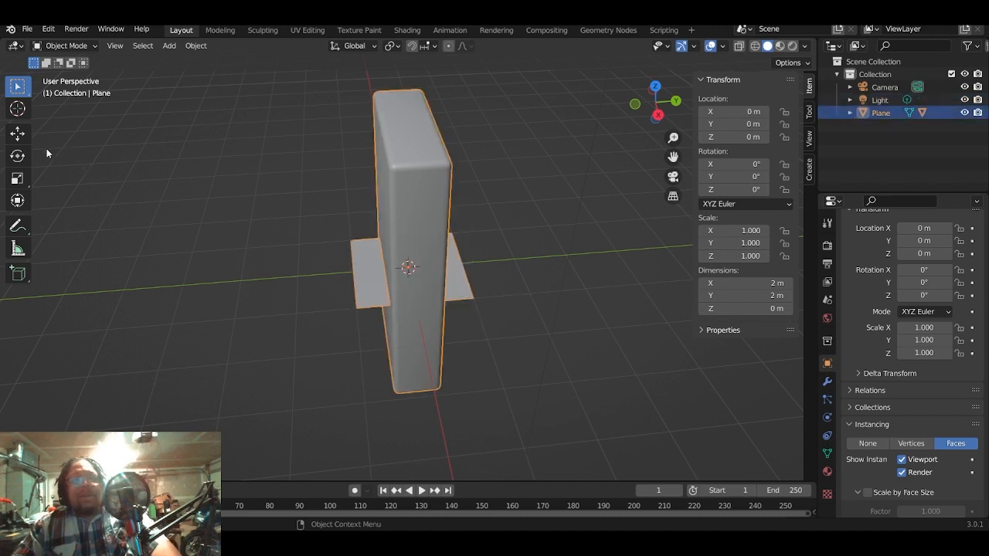
pyautogui.click(17, 133)
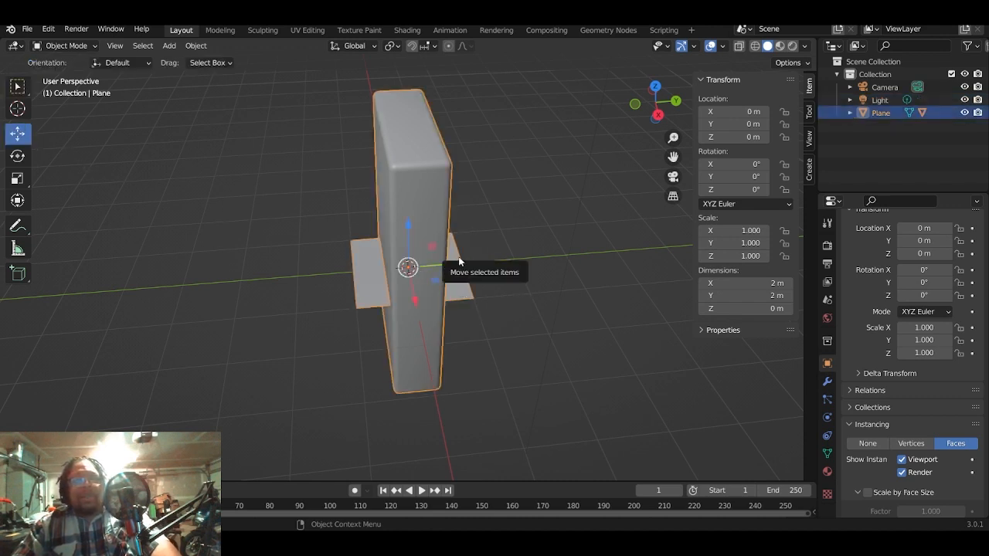
pyautogui.moveTo(455, 265); pyautogui.dragTo(402, 262)
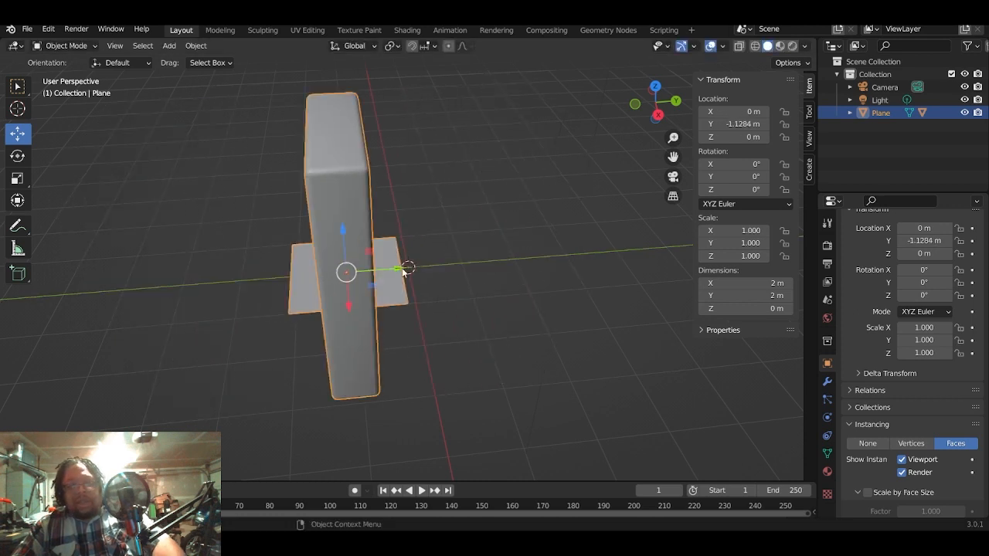
pyautogui.hotkey('ctrl', 'z')
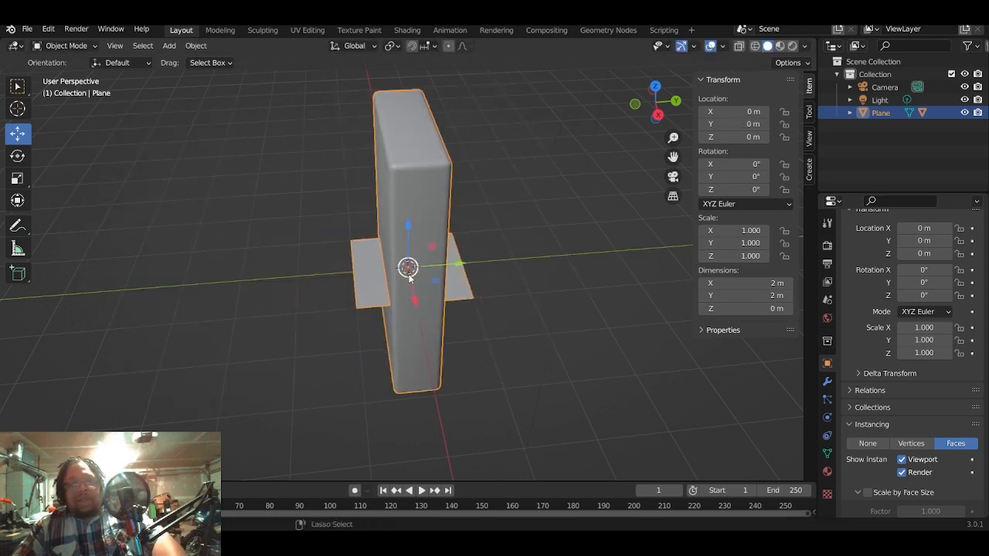
pyautogui.click(502, 329)
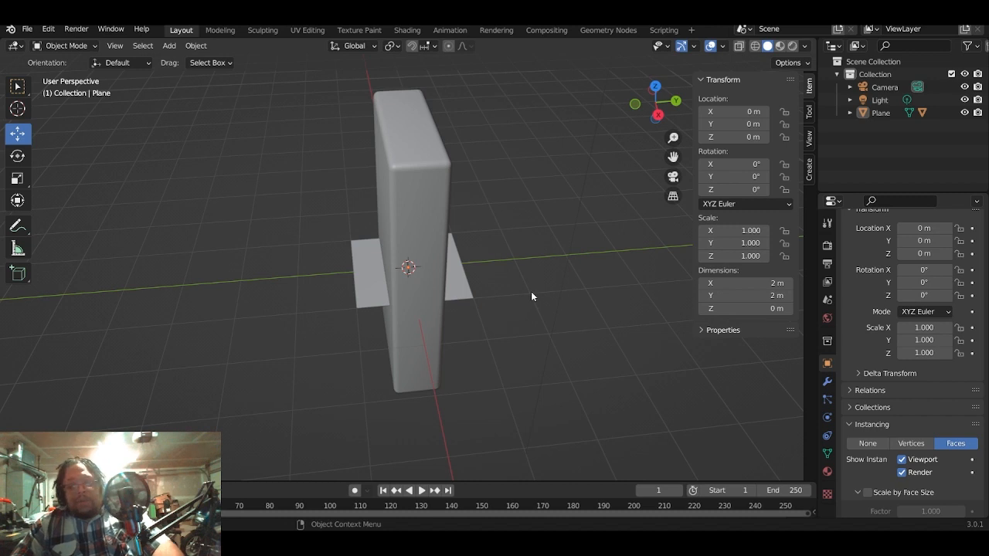
# - Add a Path curve at the origin
pyautogui.hotkey('shift', 'a')
pyautogui.moveTo(525, 284)
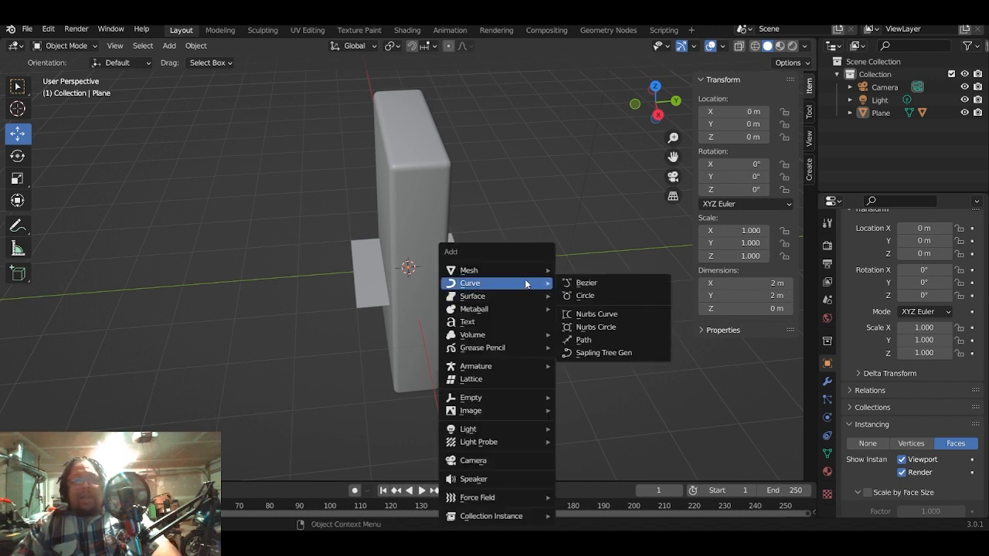
pyautogui.click(597, 345)
pyautogui.moveTo(574, 343); pyautogui.dragTo(427, 272, button='middle')
pyautogui.moveTo(467, 288); pyautogui.dragTo(589, 363, button='middle')
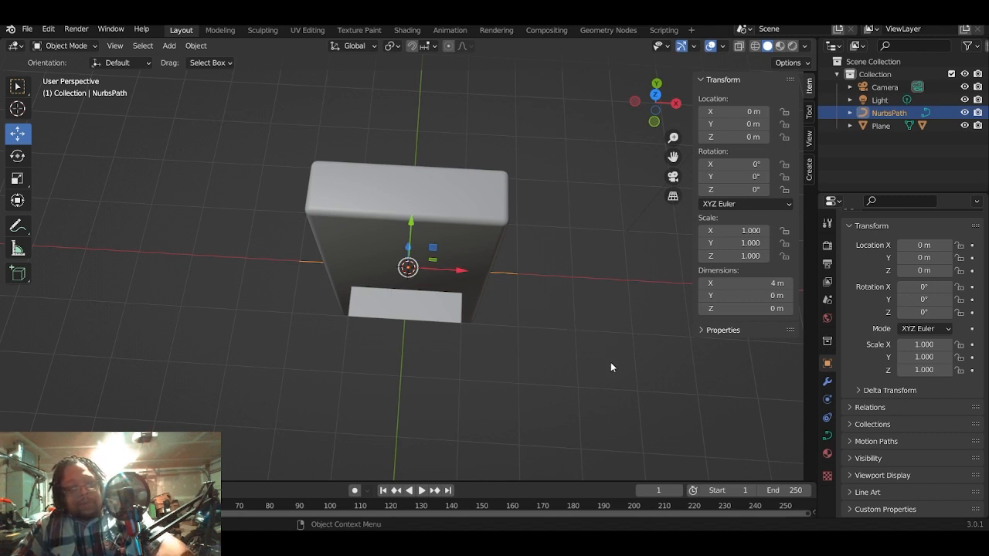
# - In Edit Mode, rotate all the path's control points about 90° around Z in top view so it runs along Y, and return to Object Mode
pyautogui.press('Tab')
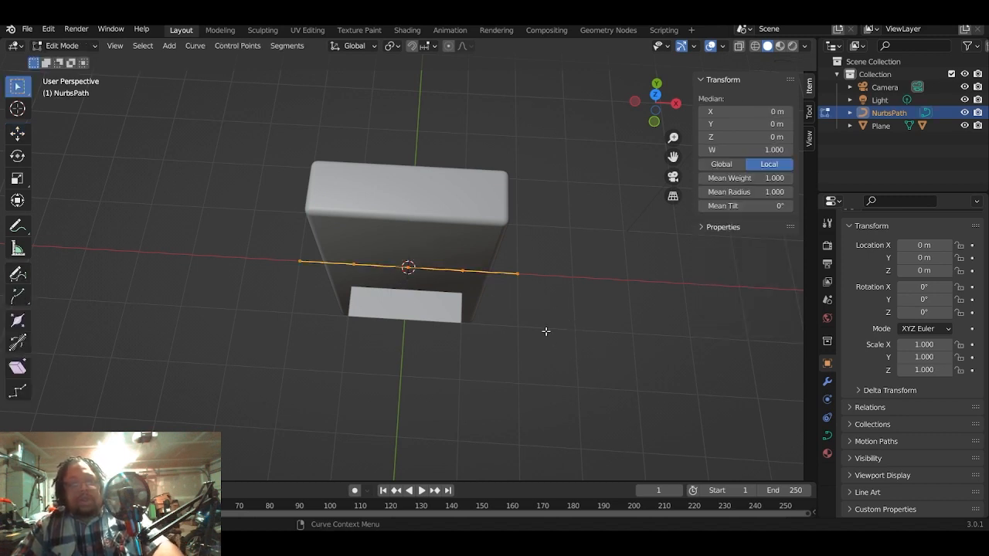
pyautogui.scroll(-1, 527, 332)
pyautogui.scroll(1, 526, 332)
pyautogui.scroll(1, 526, 332)
pyautogui.scroll(-1, 525, 331)
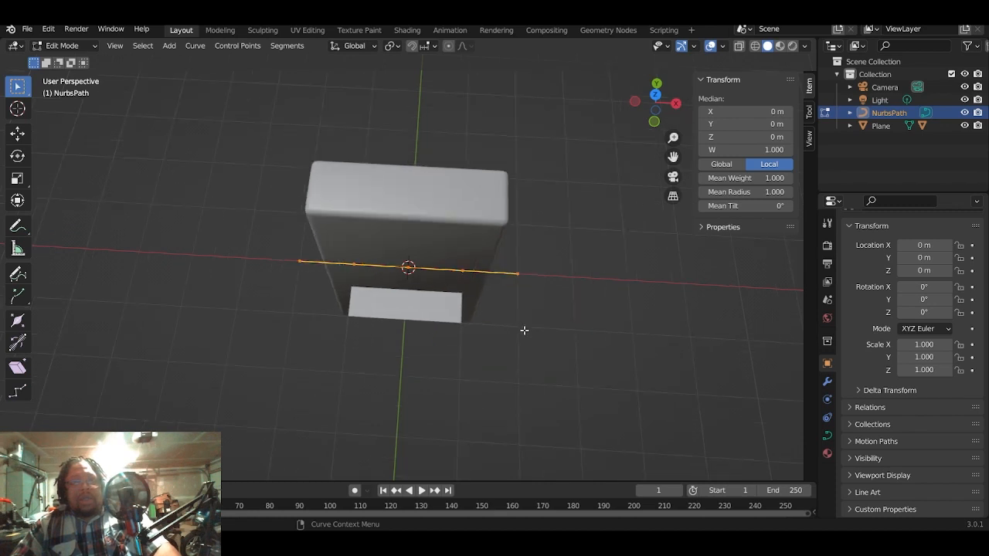
pyautogui.moveTo(525, 329); pyautogui.dragTo(520, 348, button='middle')
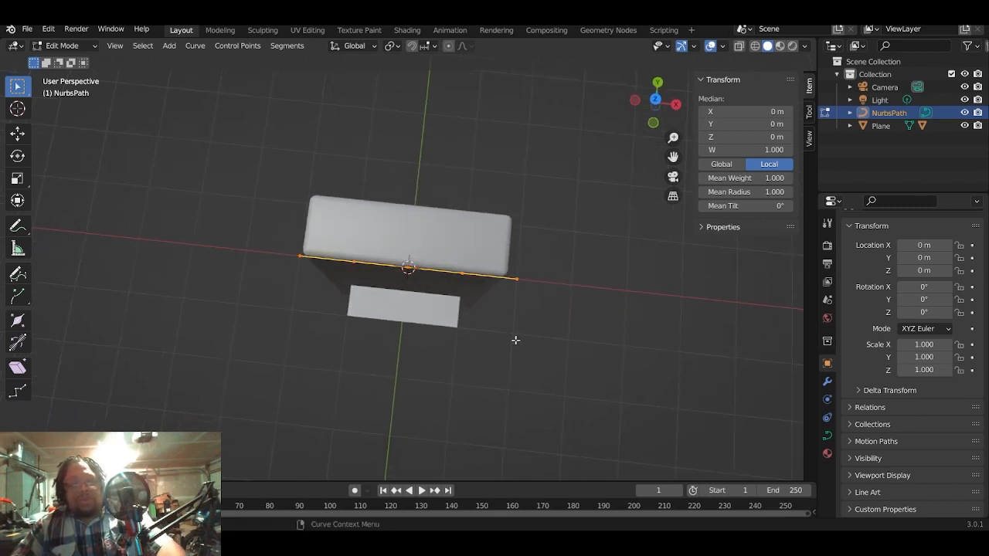
pyautogui.press('KP_7')
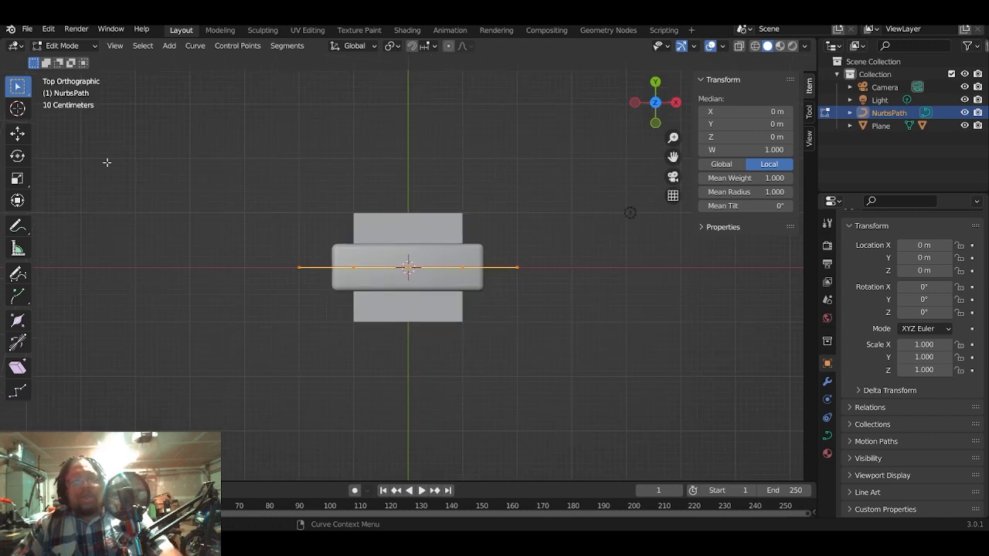
pyautogui.click(17, 156)
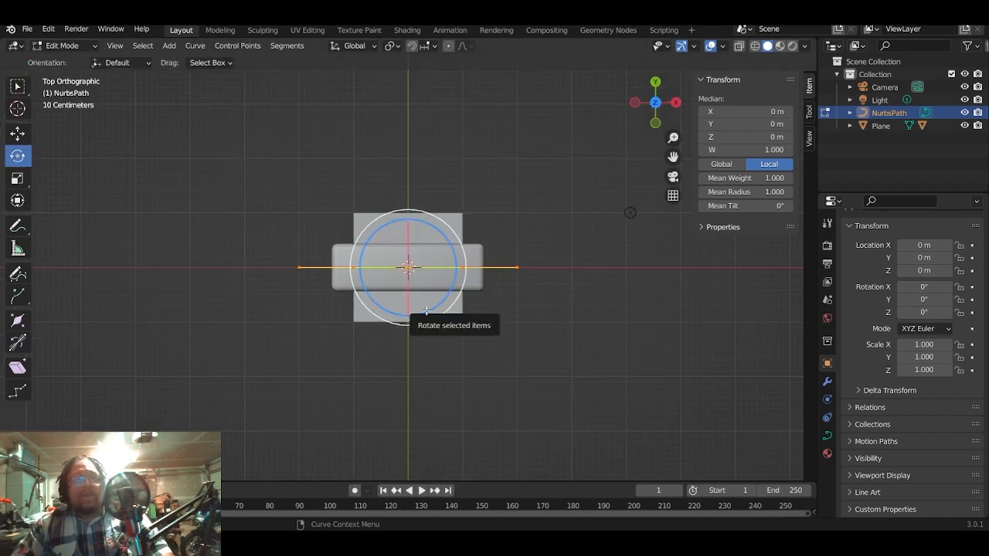
pyautogui.moveTo(420, 322); pyautogui.dragTo(437, 254)
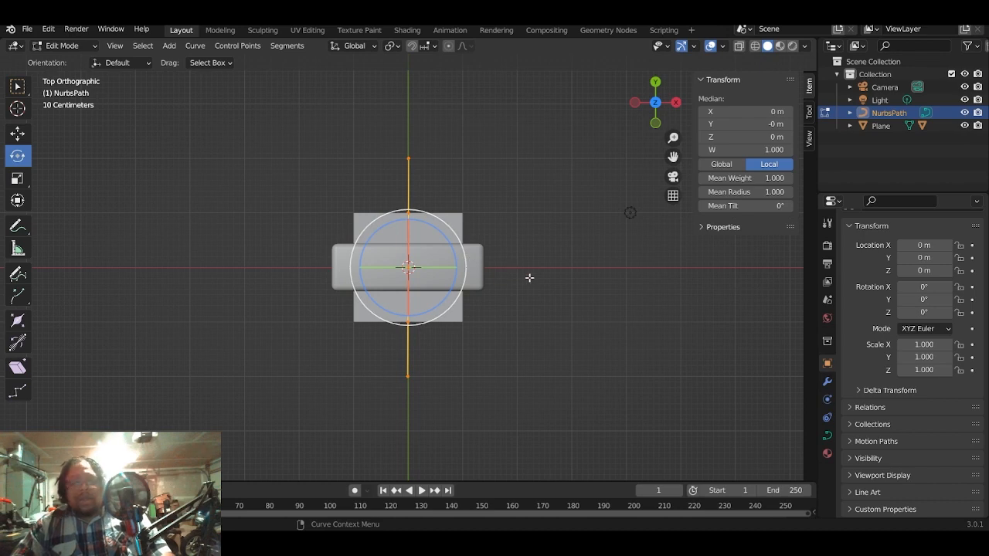
pyautogui.press('Tab')
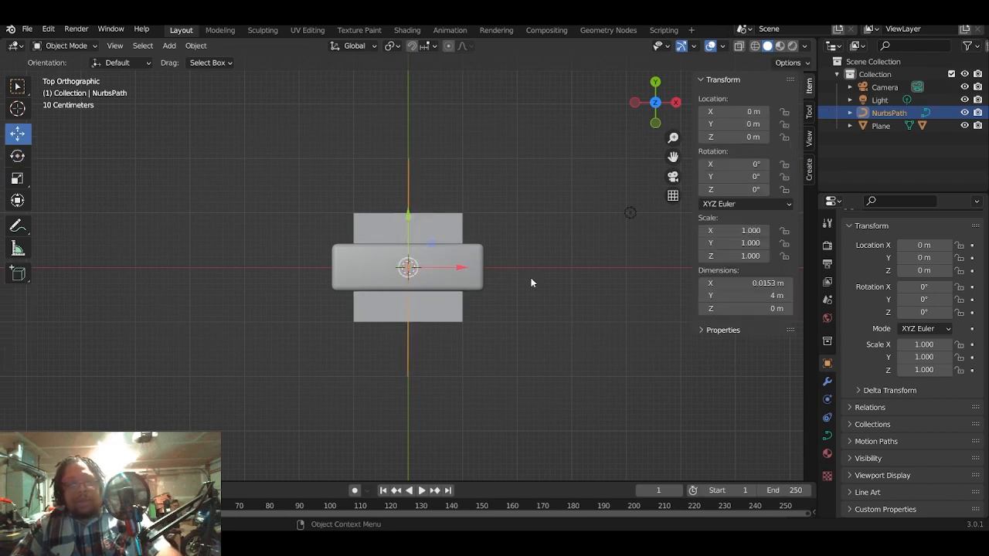
# - Select the plane that carries the block and add an Array modifier to it
pyautogui.moveTo(535, 285); pyautogui.dragTo(377, 211, button='middle')
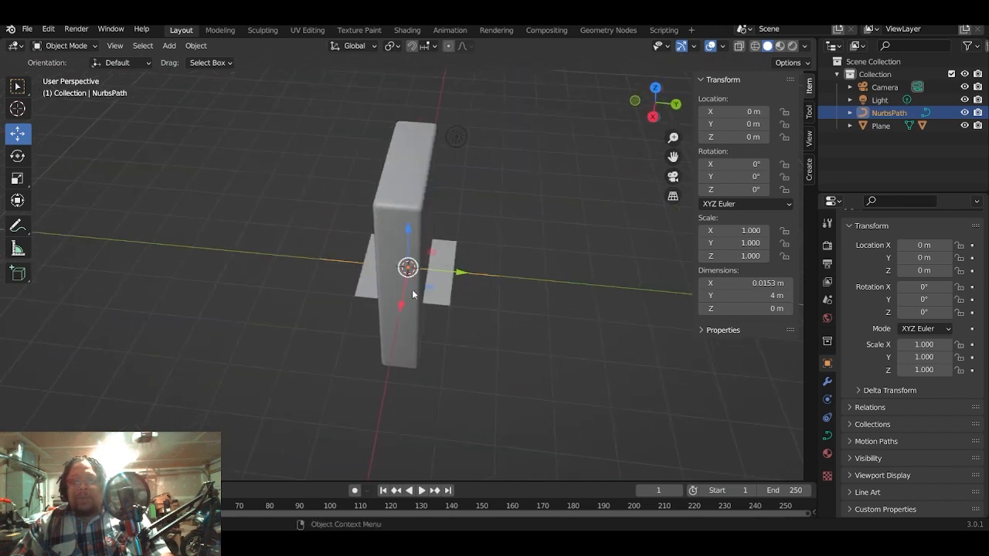
pyautogui.click(456, 136)
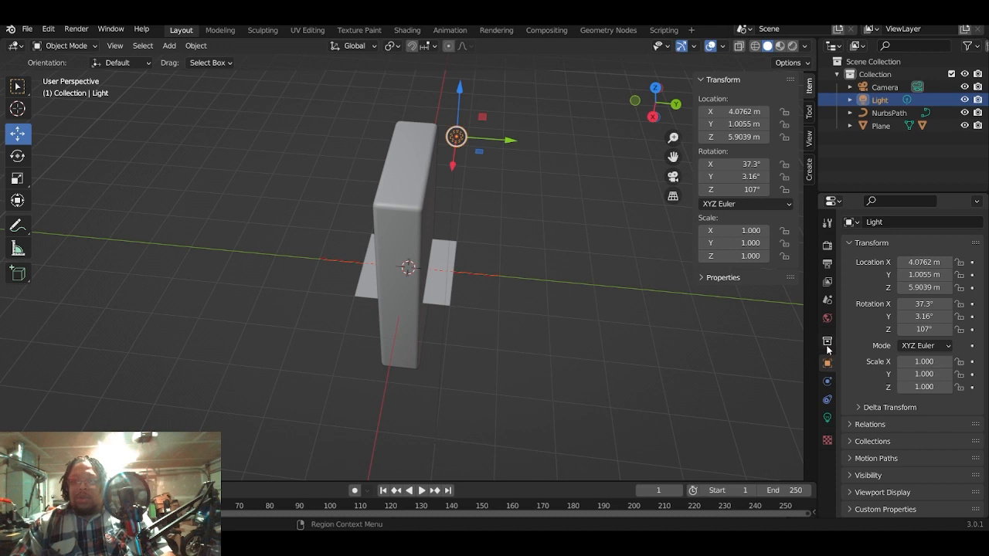
pyautogui.click(452, 292)
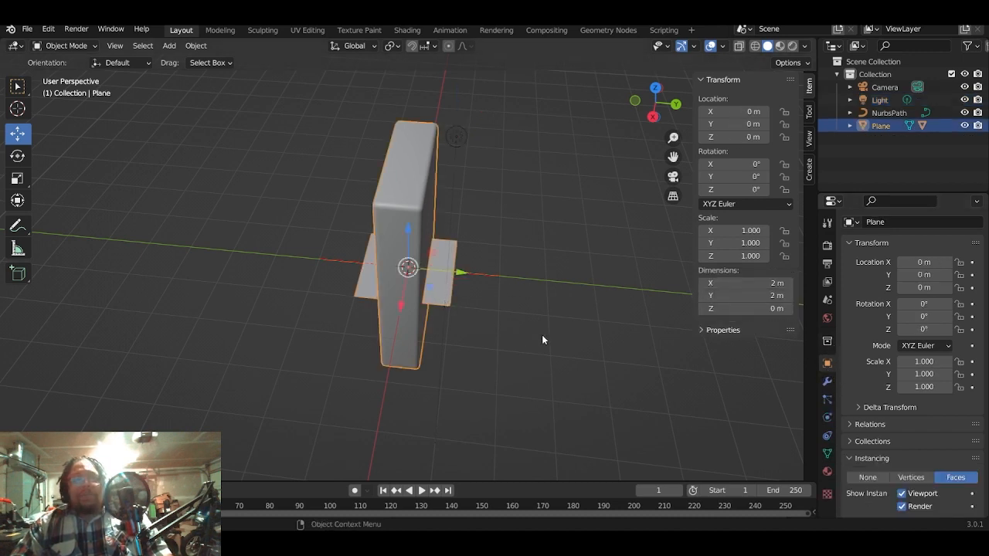
pyautogui.click(461, 301)
pyautogui.click(443, 306)
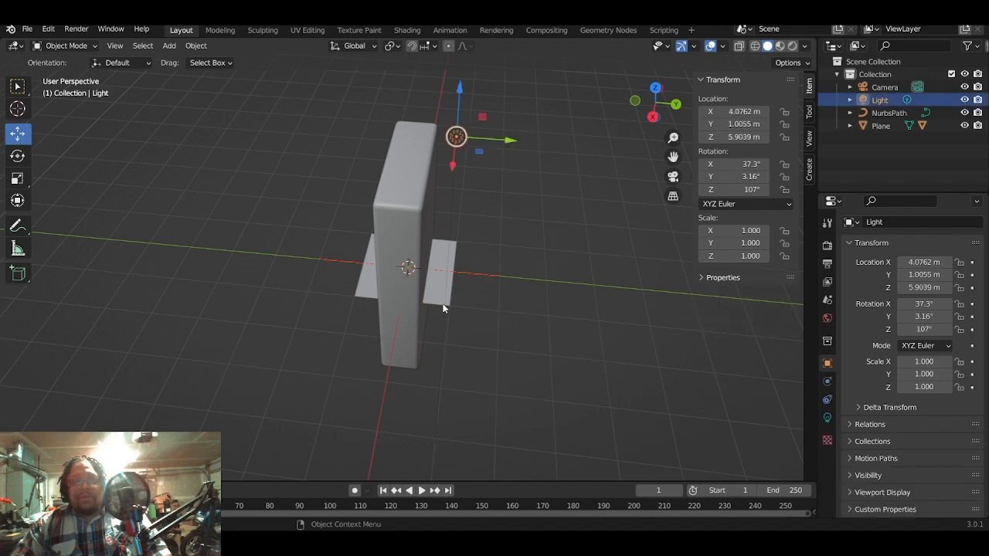
pyautogui.click(443, 300)
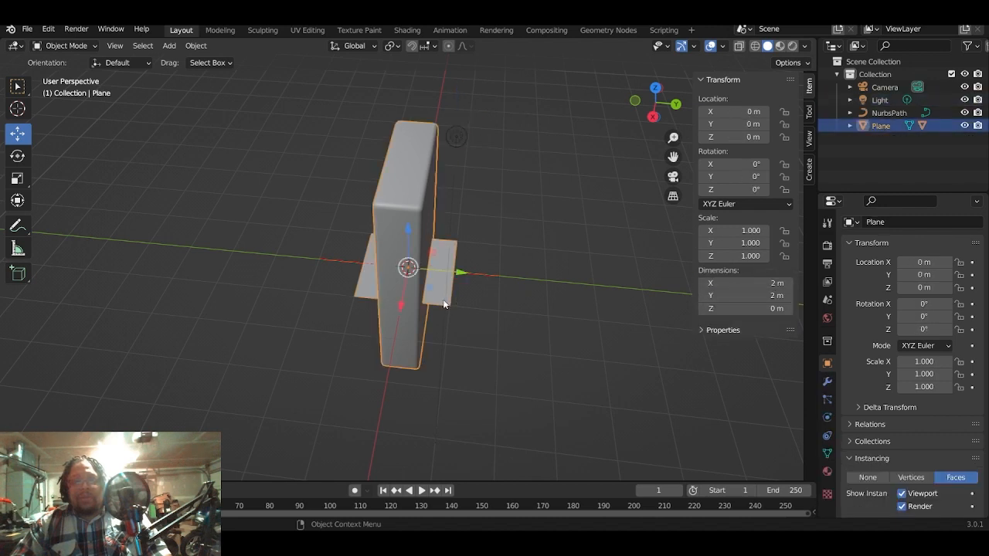
pyautogui.click(827, 382)
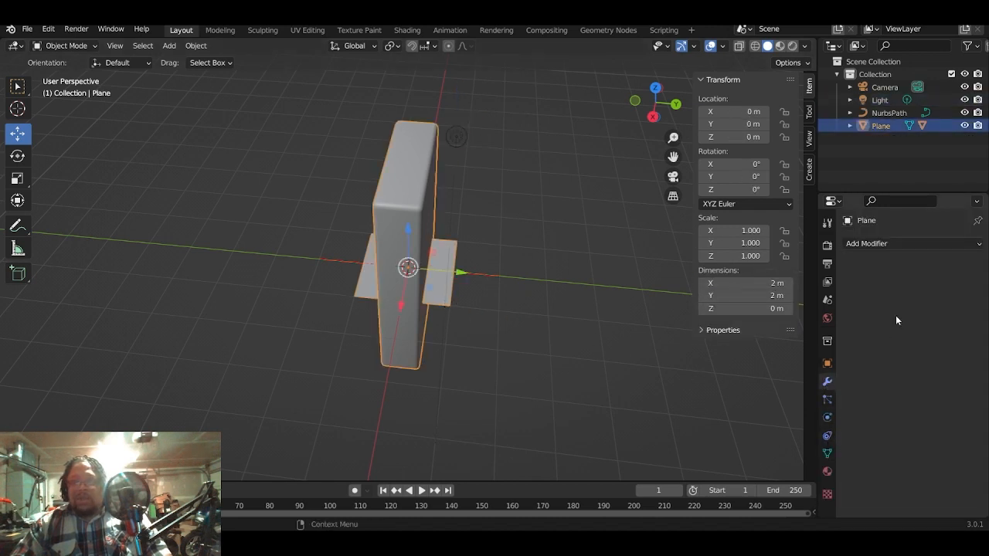
pyautogui.click(920, 244)
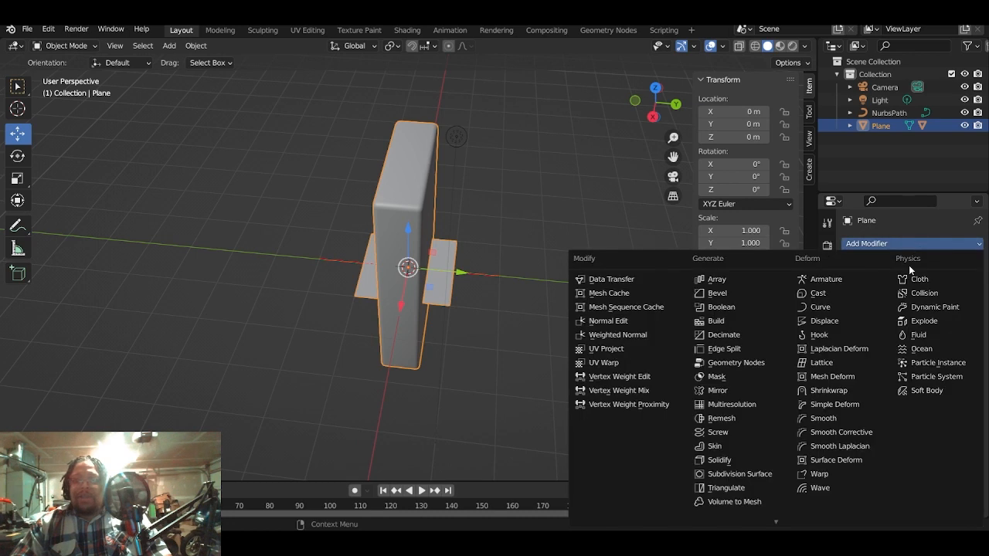
pyautogui.click(720, 280)
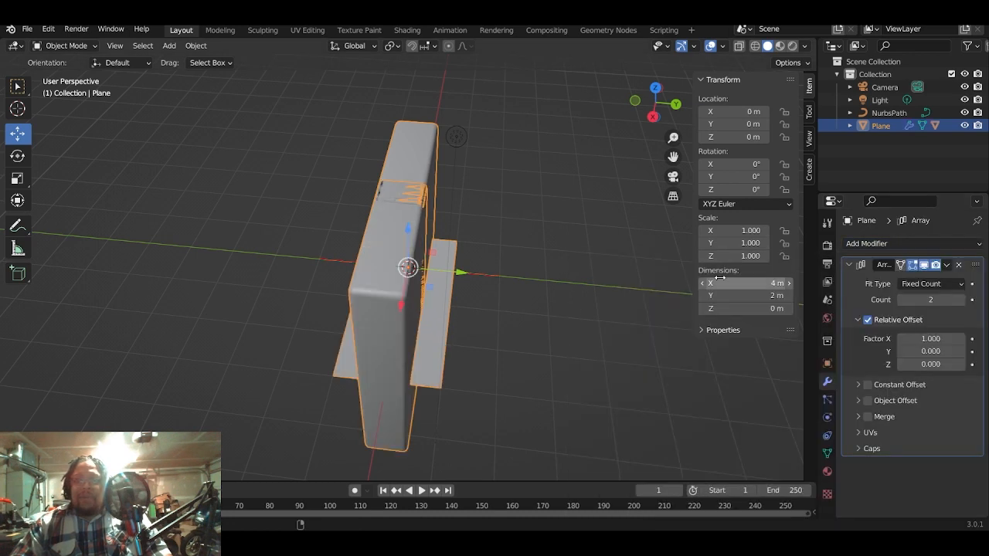
# - Set the array's relative offset factors to X 0 and Y 1, and its fit type to Fit Curve
pyautogui.click(929, 353)
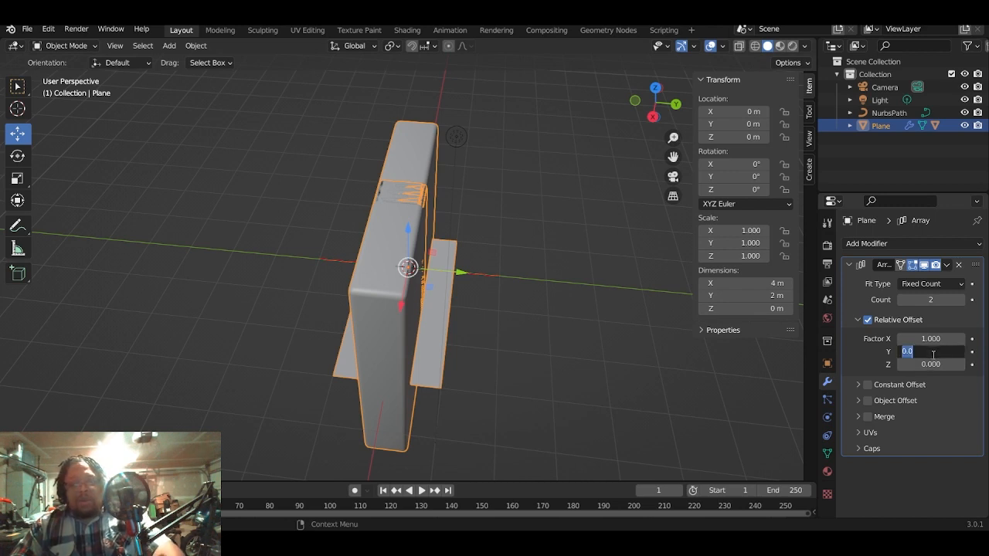
pyautogui.write('1')
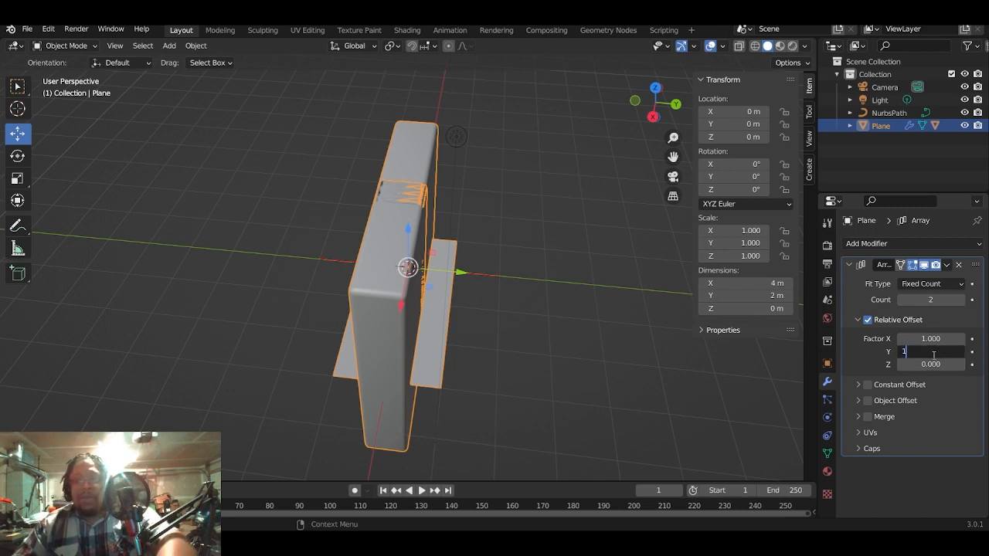
pyautogui.press('Return')
pyautogui.click(934, 340)
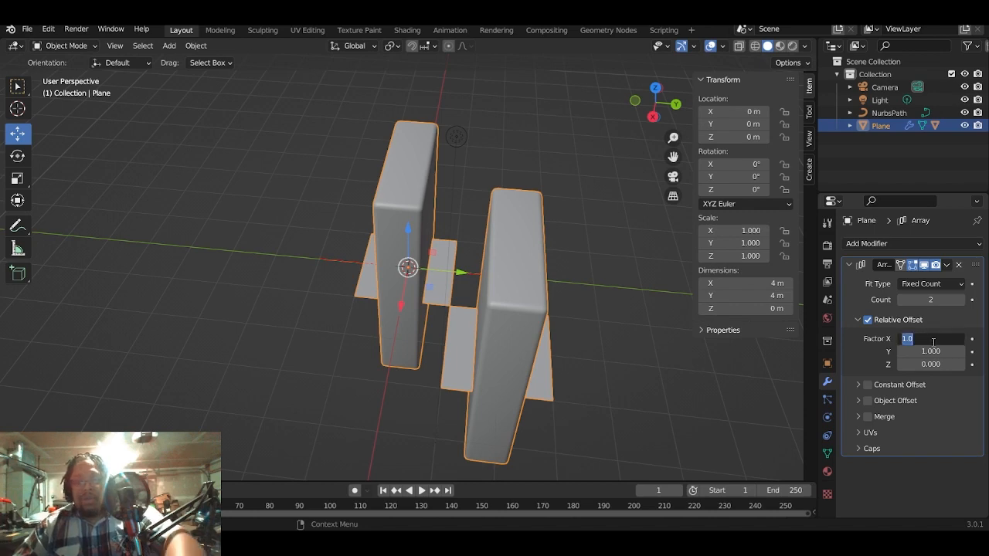
pyautogui.write('0')
pyautogui.press('Return')
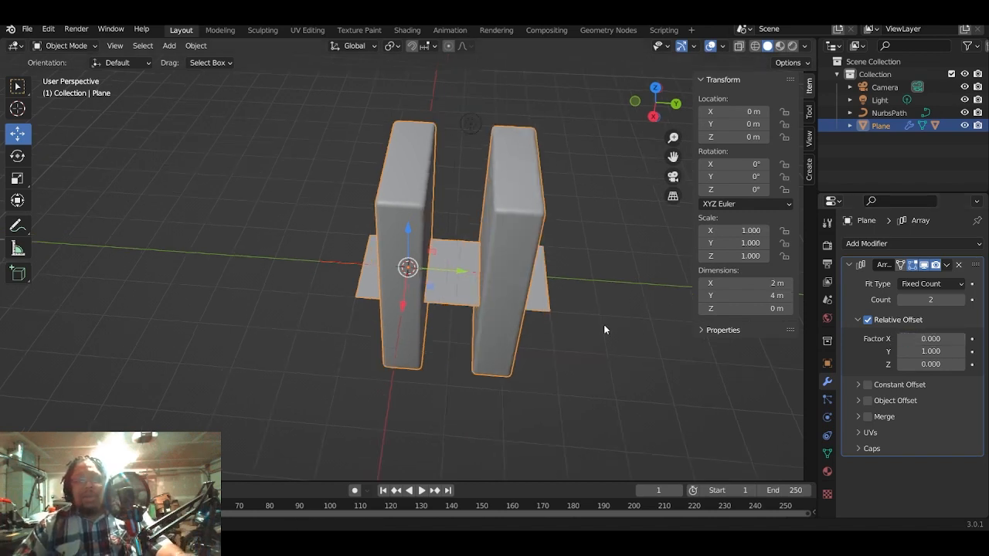
pyautogui.moveTo(604, 330); pyautogui.dragTo(689, 333, button='middle')
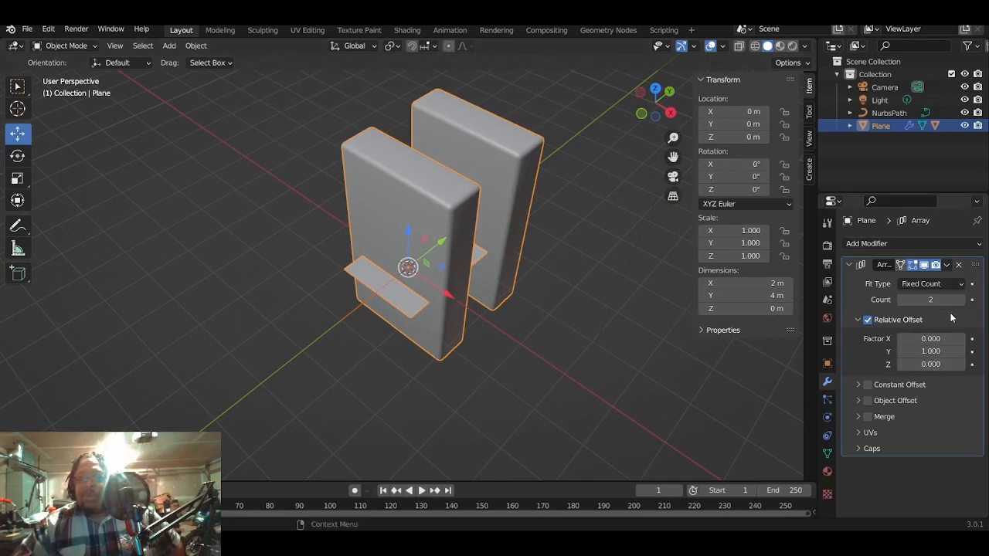
pyautogui.click(962, 284)
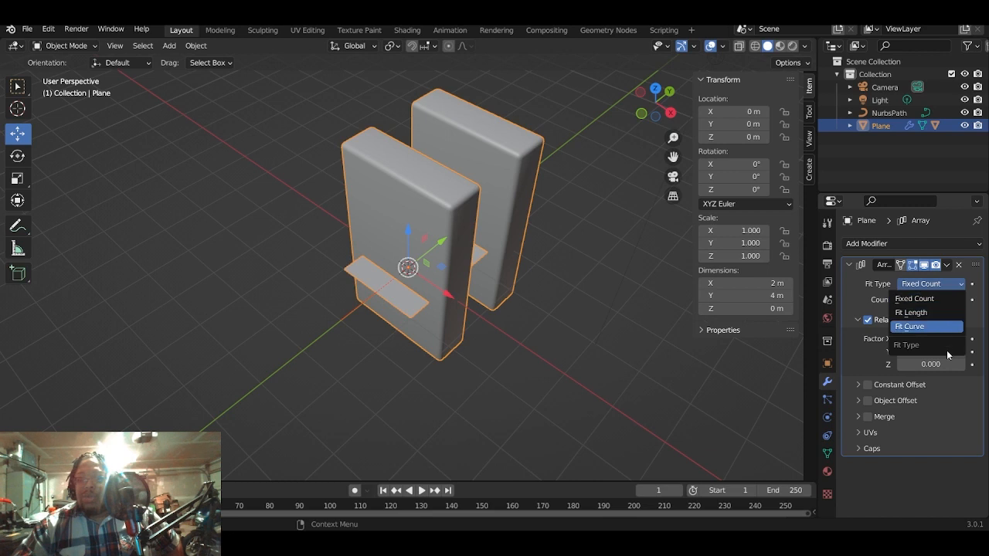
pyautogui.click(928, 326)
# - In Edit Mode, move the path's +Y end control point along Y to about 12.74 m, and return to Object Mode
pyautogui.moveTo(610, 373); pyautogui.dragTo(536, 356, button='middle')
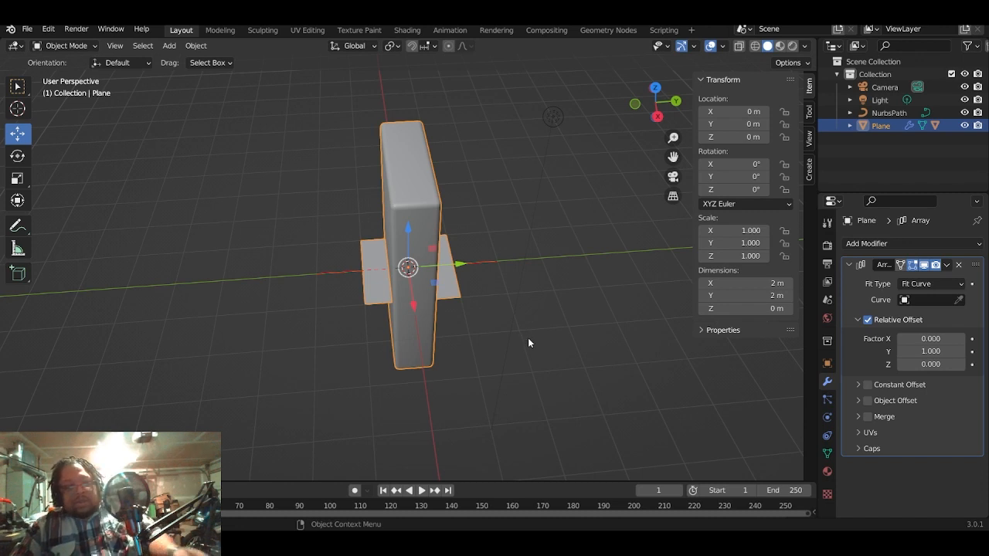
pyautogui.click(492, 262)
pyautogui.press('Tab')
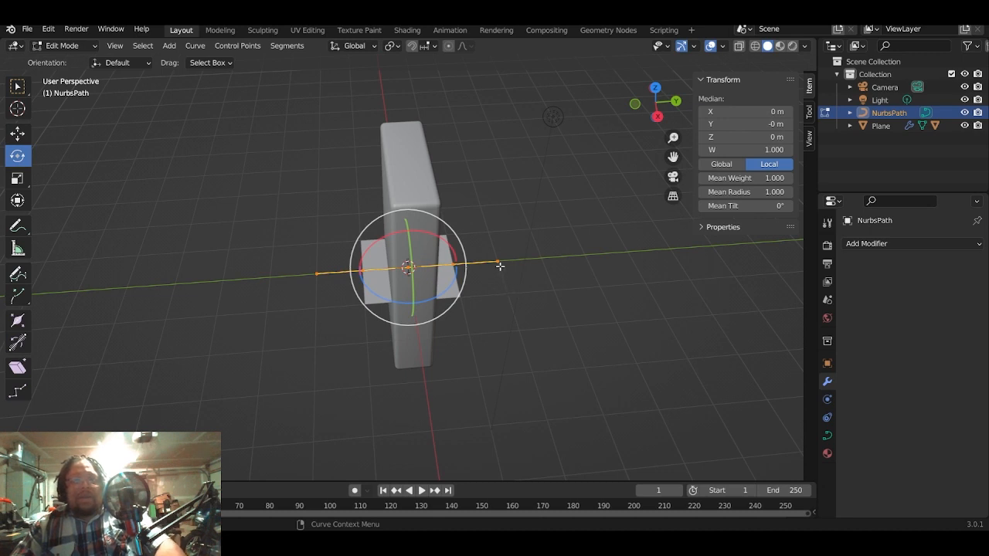
pyautogui.click(499, 264)
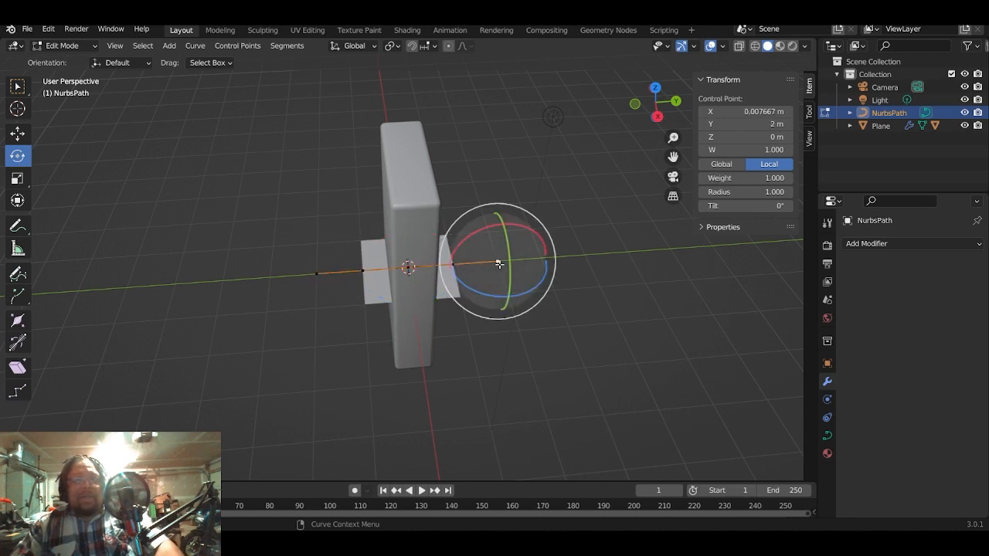
pyautogui.click(17, 133)
pyautogui.scroll(-4, 227, 223)
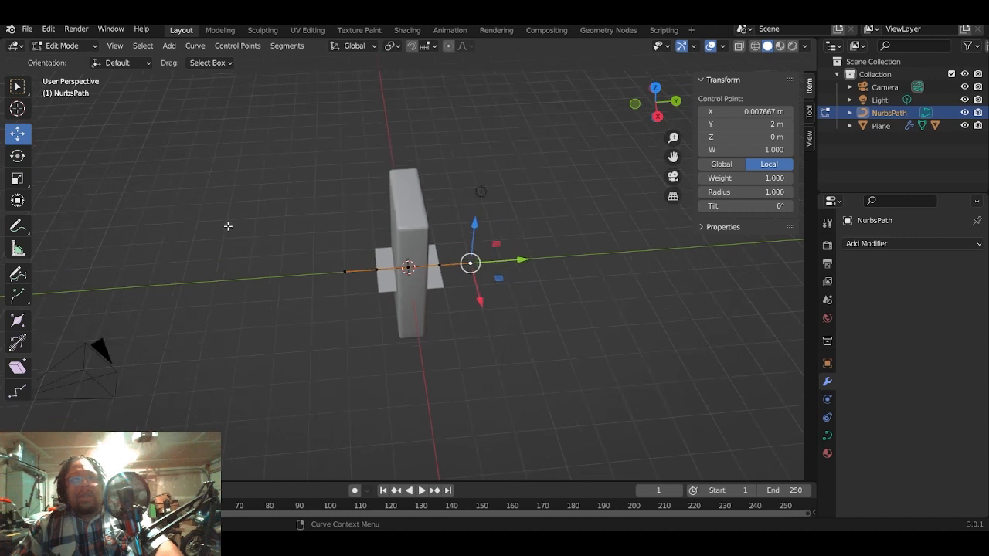
pyautogui.moveTo(511, 261); pyautogui.dragTo(775, 243)
pyautogui.moveTo(502, 270); pyautogui.dragTo(534, 343, button='middle')
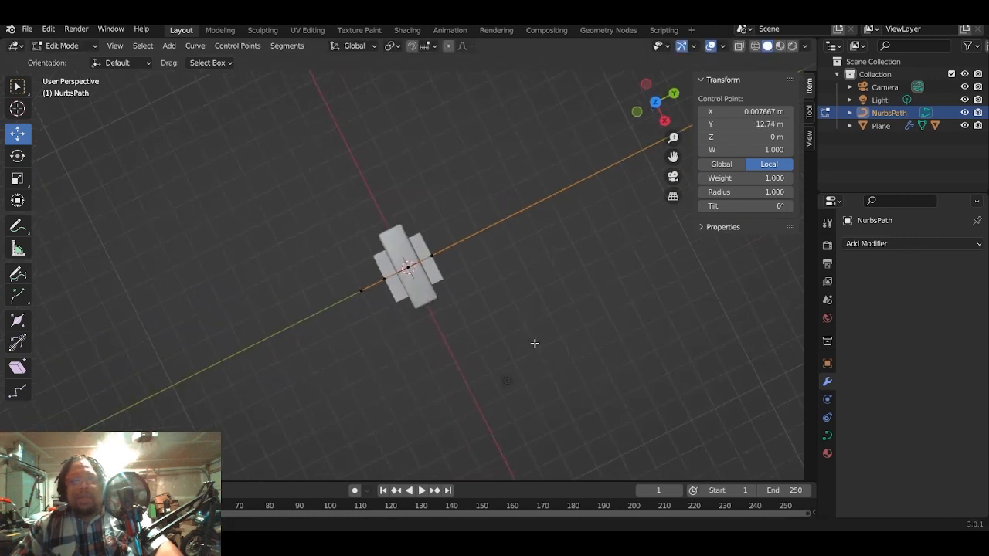
pyautogui.press('Tab')
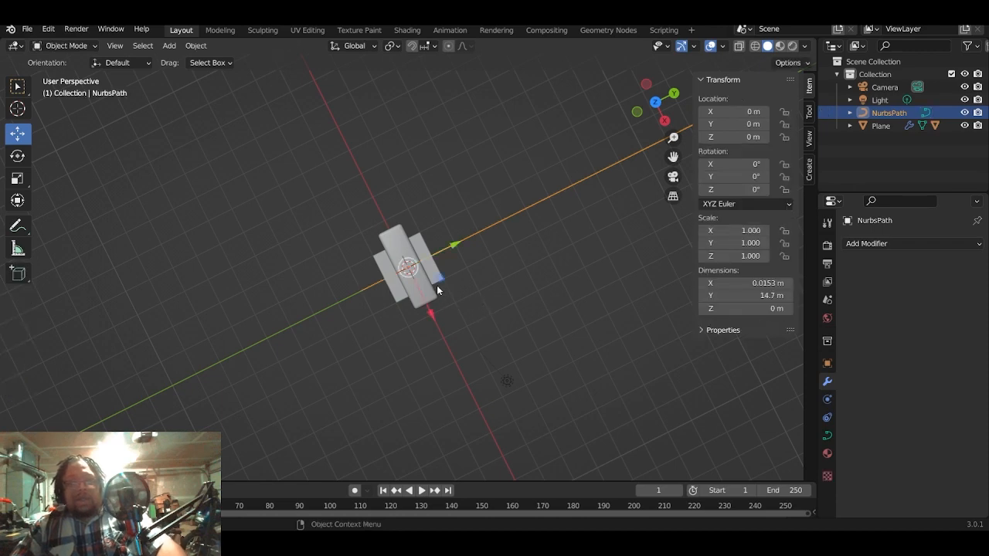
# - Select the plane and assign NurbsPath as the curve that its Array modifier fits
pyautogui.moveTo(486, 302); pyautogui.dragTo(434, 257, button='middle')
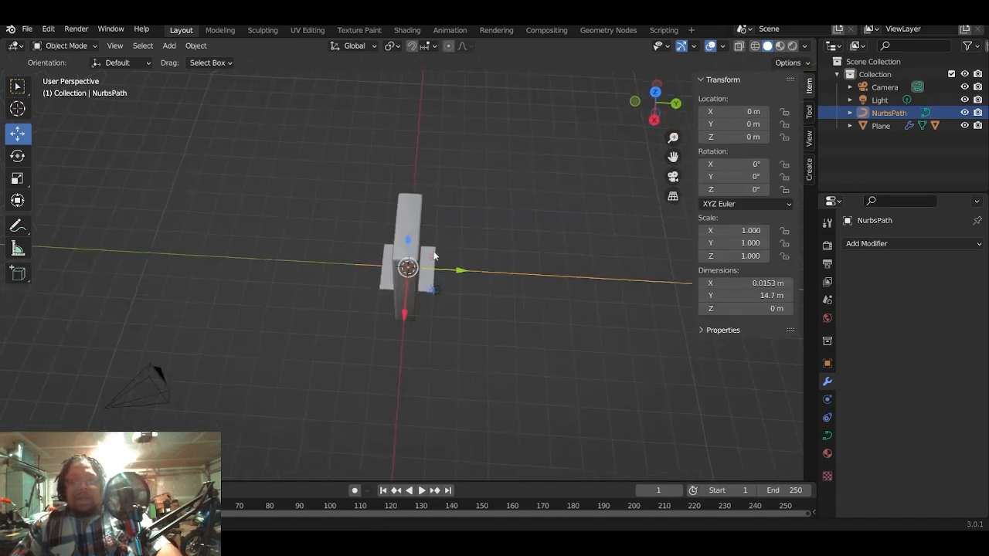
pyautogui.click(386, 286)
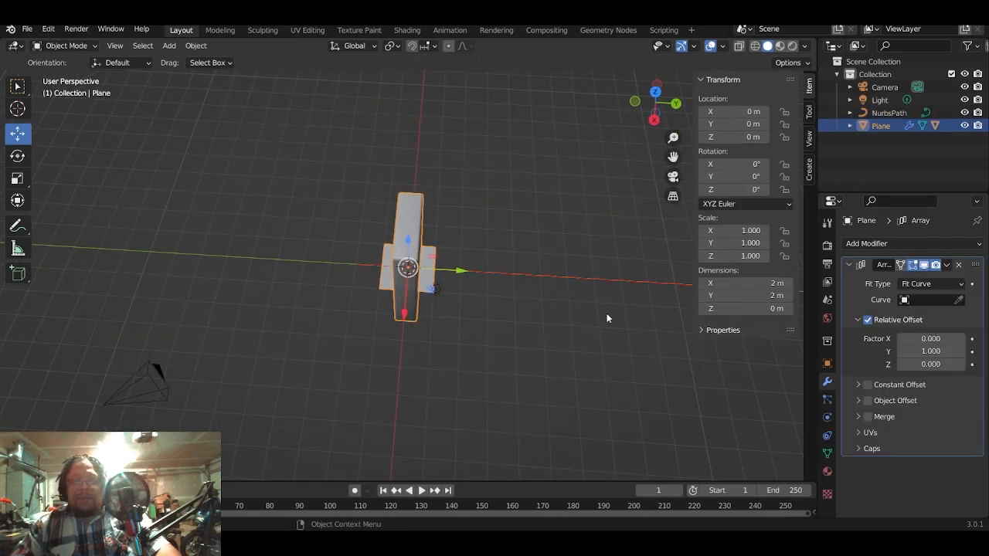
pyautogui.click(948, 301)
pyautogui.click(873, 319)
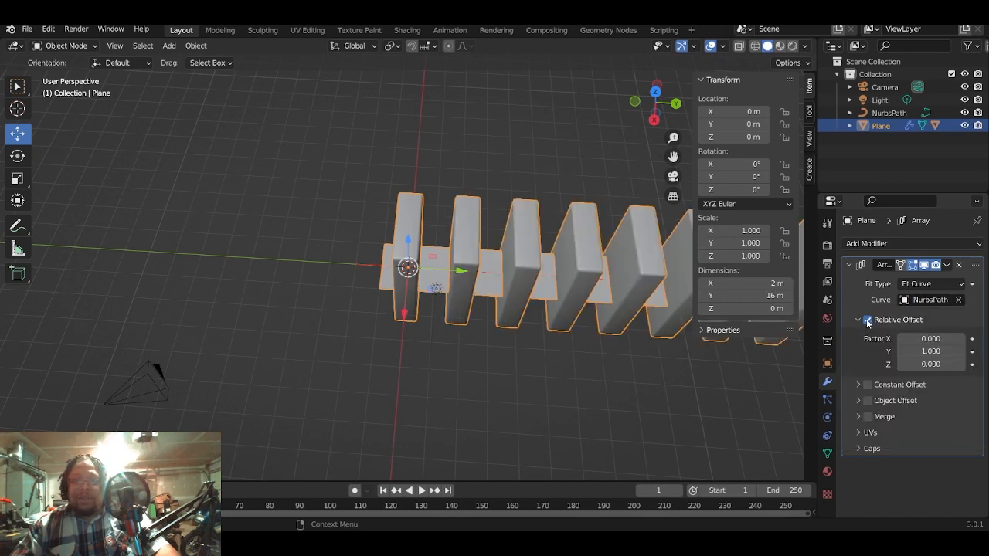
pyautogui.scroll(-3, 601, 346)
pyautogui.moveTo(604, 350); pyautogui.dragTo(550, 321, button='middle')
pyautogui.scroll(3, 592, 285)
pyautogui.scroll(-4, 546, 326)
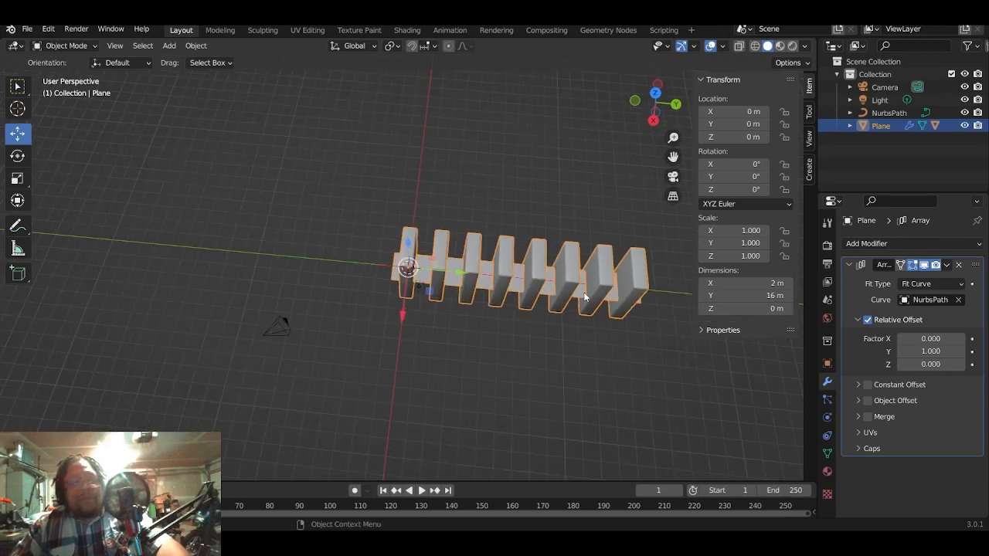
# - In the path's Edit Mode, move the control point next to the far end to about X -5.88 m, Y 7.27 m
pyautogui.press('Tab')
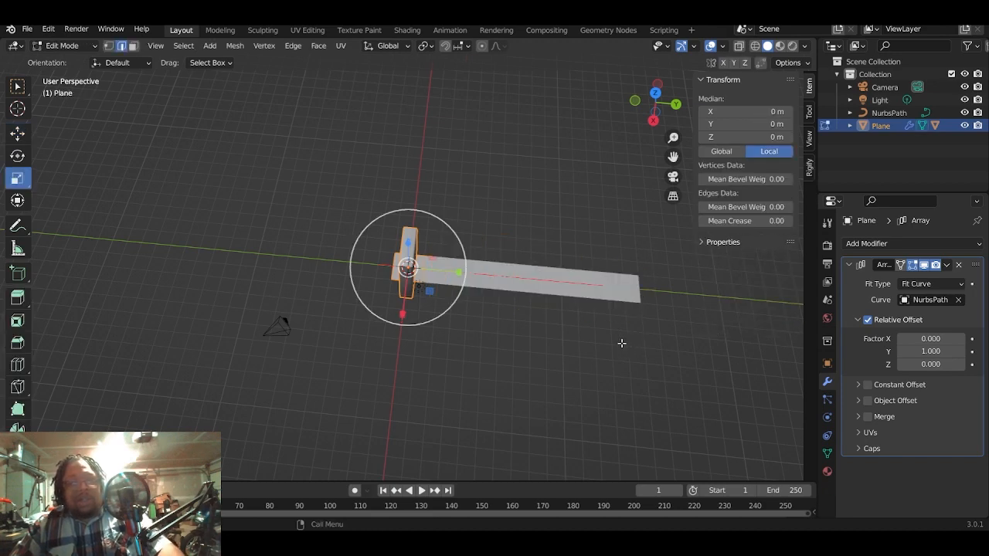
pyautogui.press('Tab')
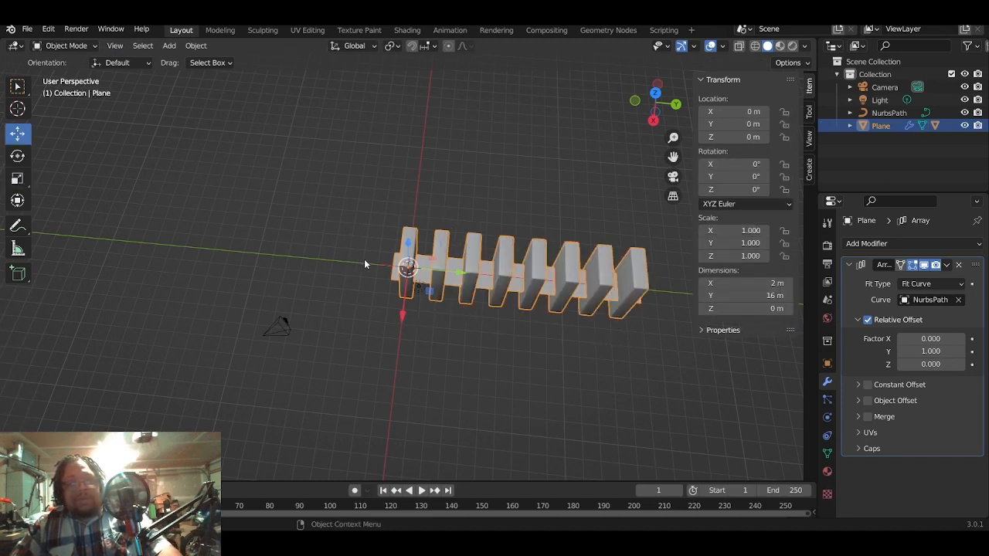
pyautogui.click(384, 264)
pyautogui.press('Tab')
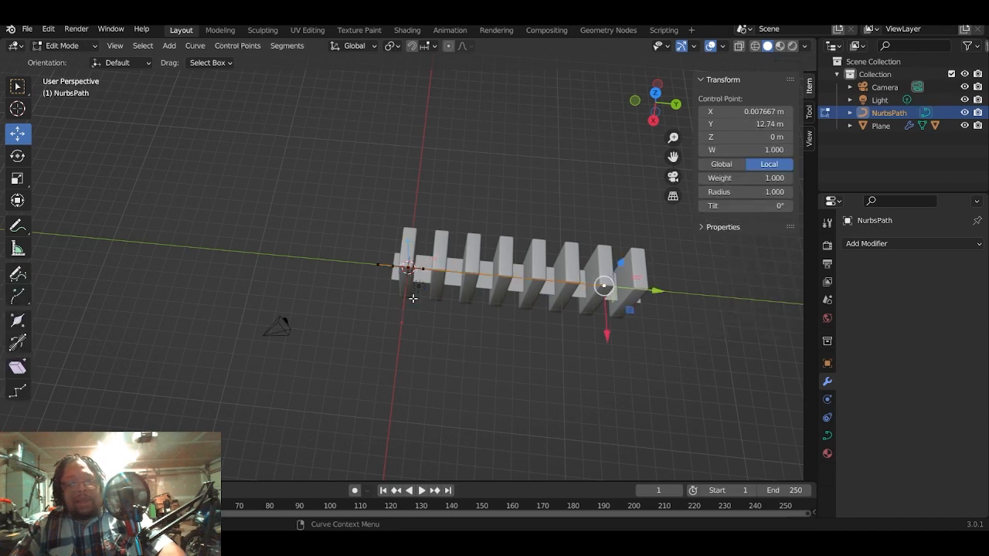
pyautogui.moveTo(504, 327); pyautogui.dragTo(521, 383, button='middle')
pyautogui.moveTo(617, 361); pyautogui.dragTo(597, 330, button='middle')
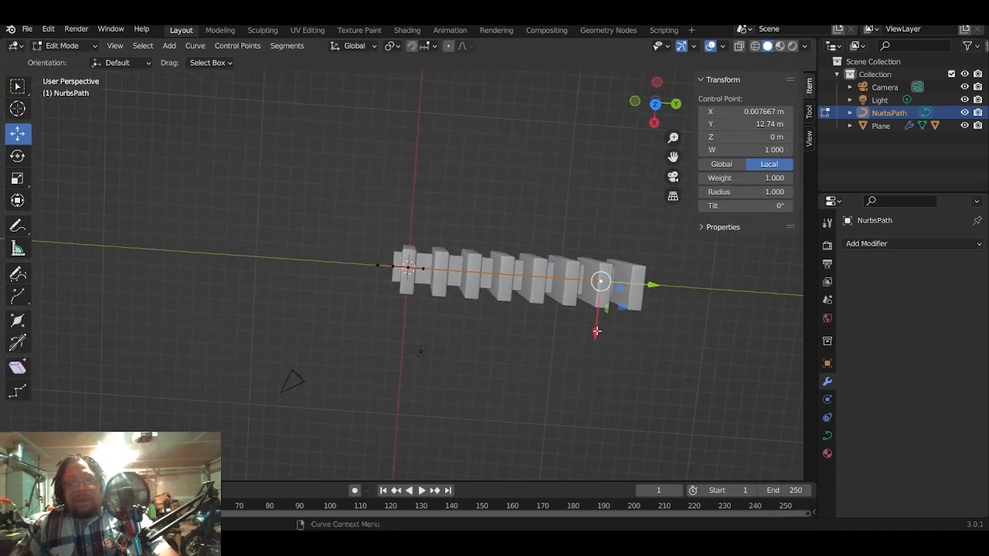
pyautogui.click(422, 272)
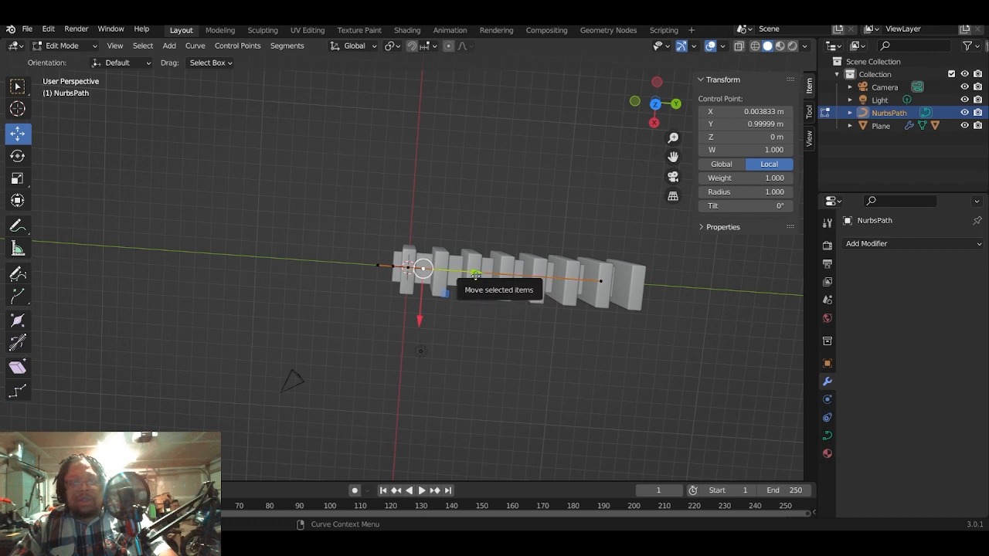
pyautogui.moveTo(421, 270); pyautogui.dragTo(564, 300)
pyautogui.moveTo(515, 328); pyautogui.dragTo(546, 254)
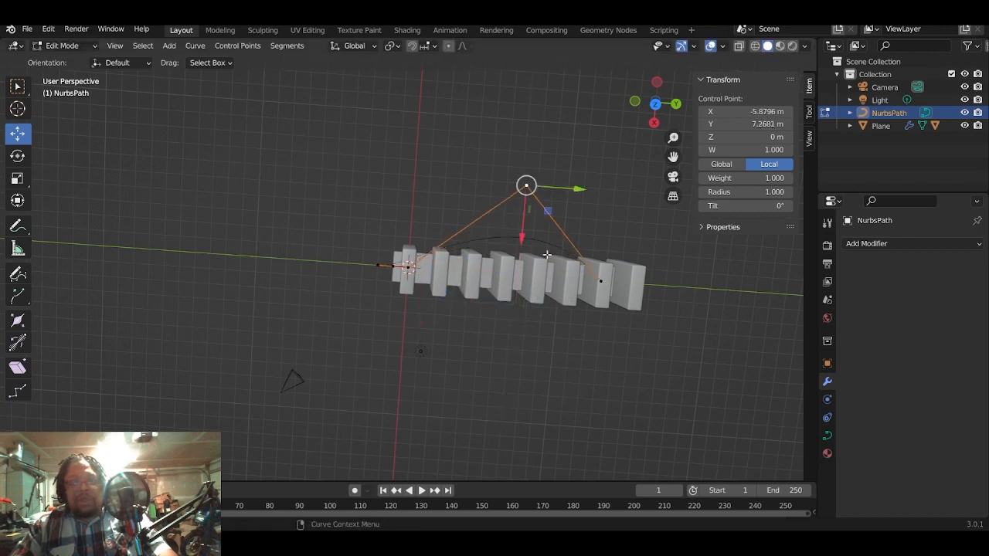
# - In top view, extrude a new control point from the path's far end to about X 6.20 m, Y 23.78 m
pyautogui.click(603, 280)
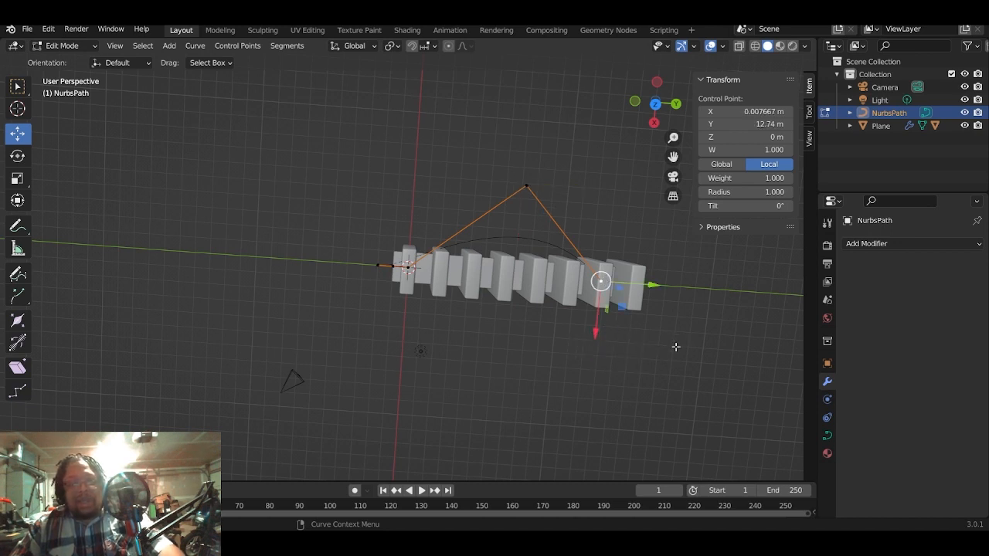
pyautogui.press('KP_7')
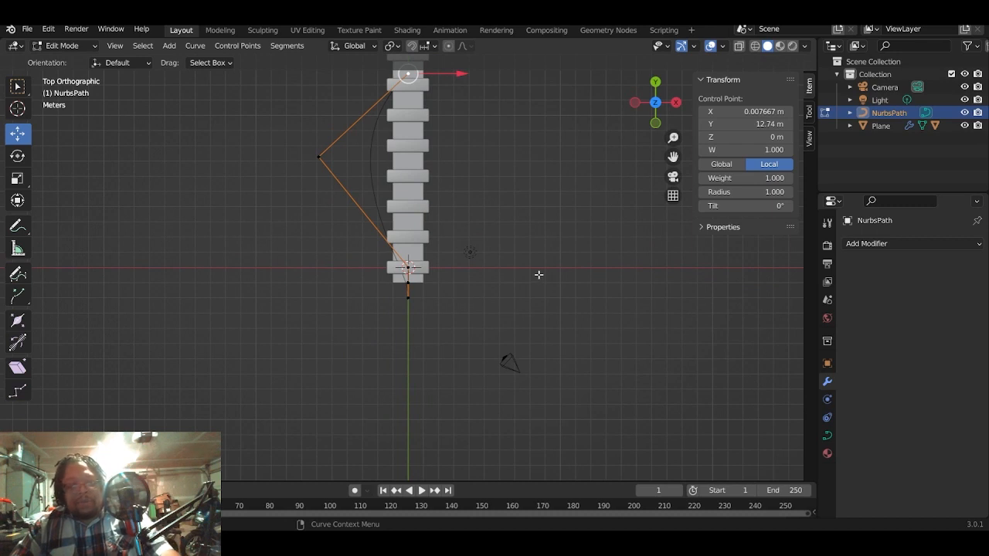
pyautogui.keyDown('shift'); pyautogui.moveTo(534, 269); pyautogui.dragTo(567, 456, button='middle'); pyautogui.keyUp('shift')
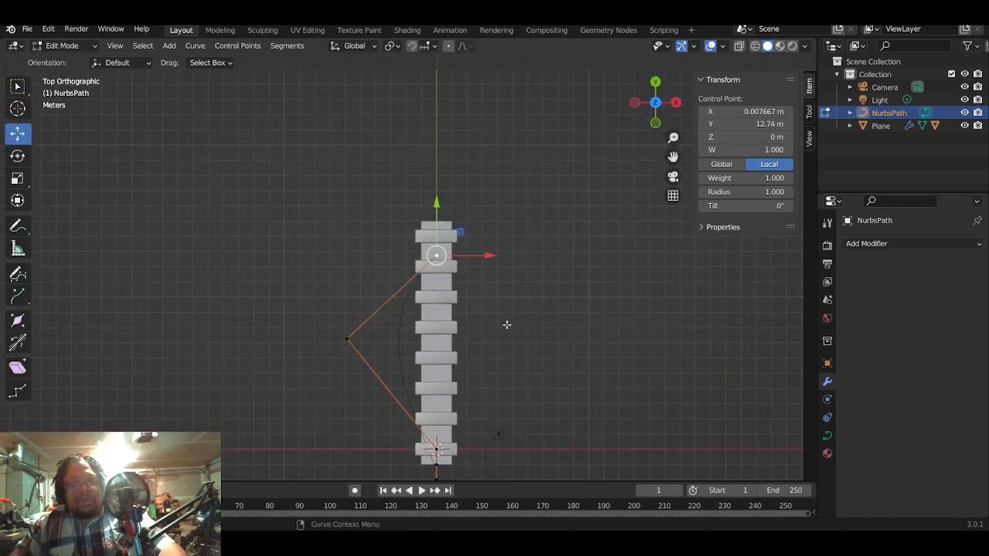
pyautogui.press('g')
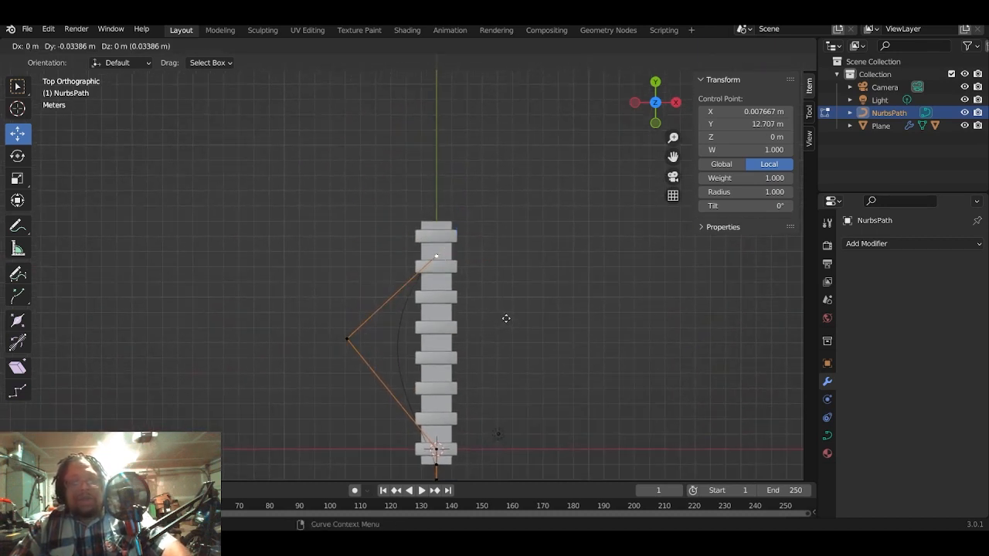
pyautogui.click(600, 150)
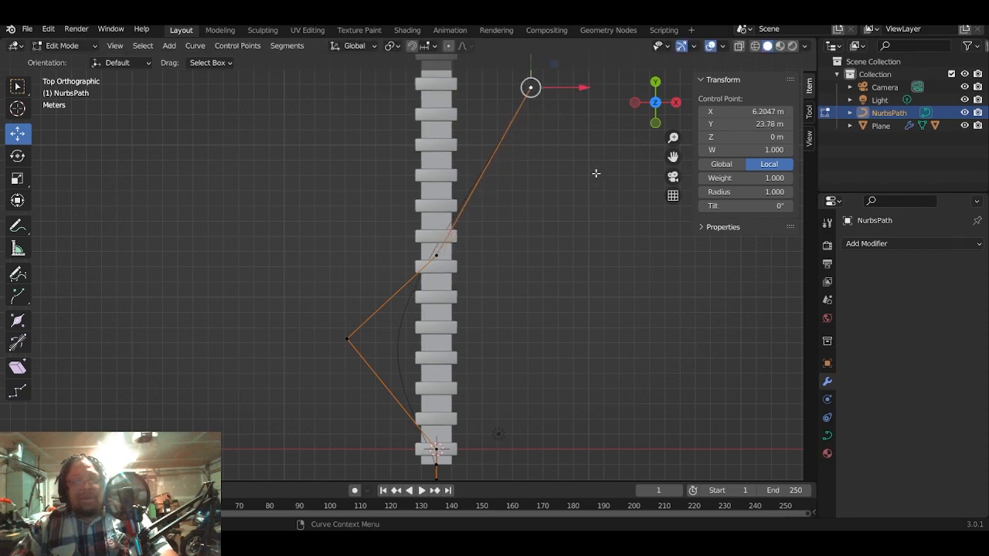
# - Extrude two control points from the path's far end, at about X 23.34 m, Y 20.20 m and X 31.27 m, Y 7.63 m
pyautogui.scroll(-4, 596, 189)
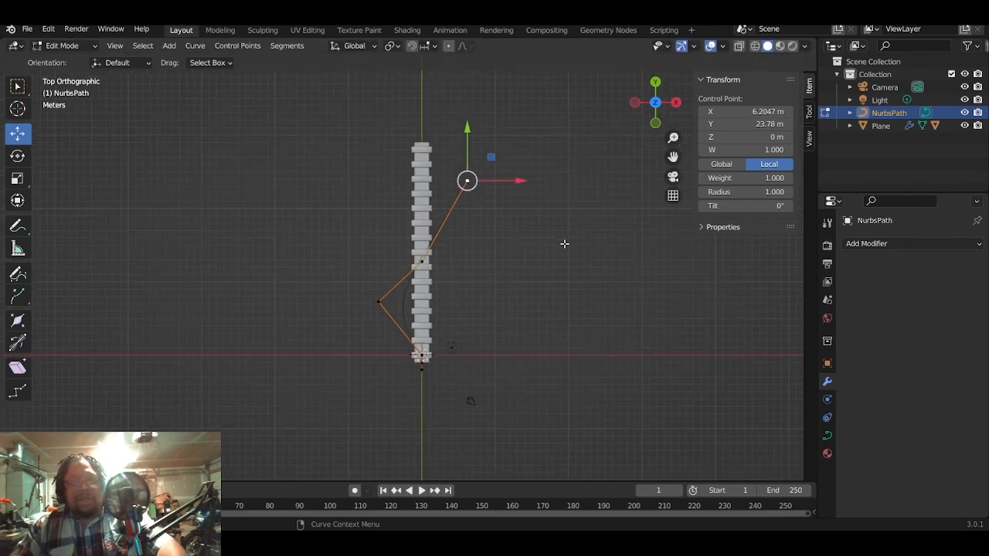
pyautogui.press('g')
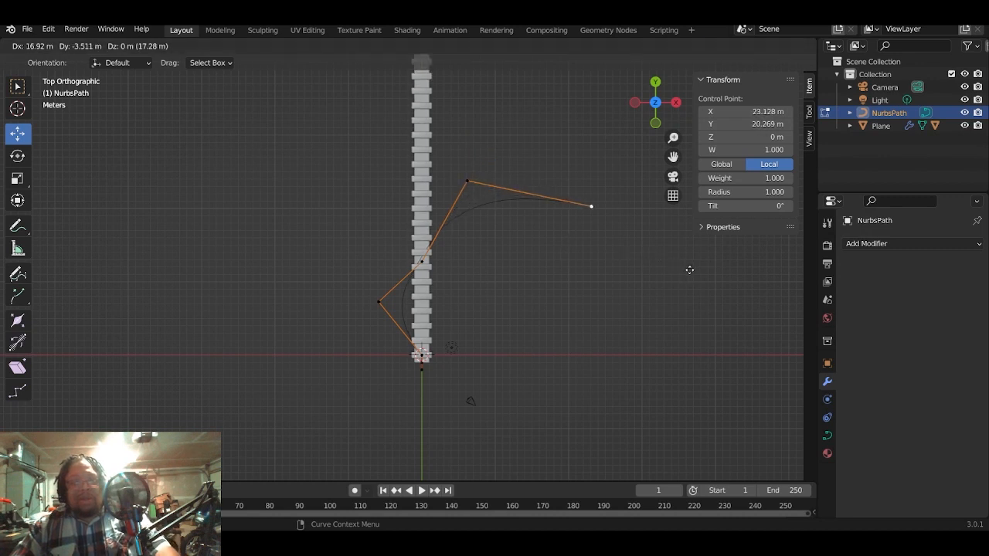
pyautogui.click(689, 270)
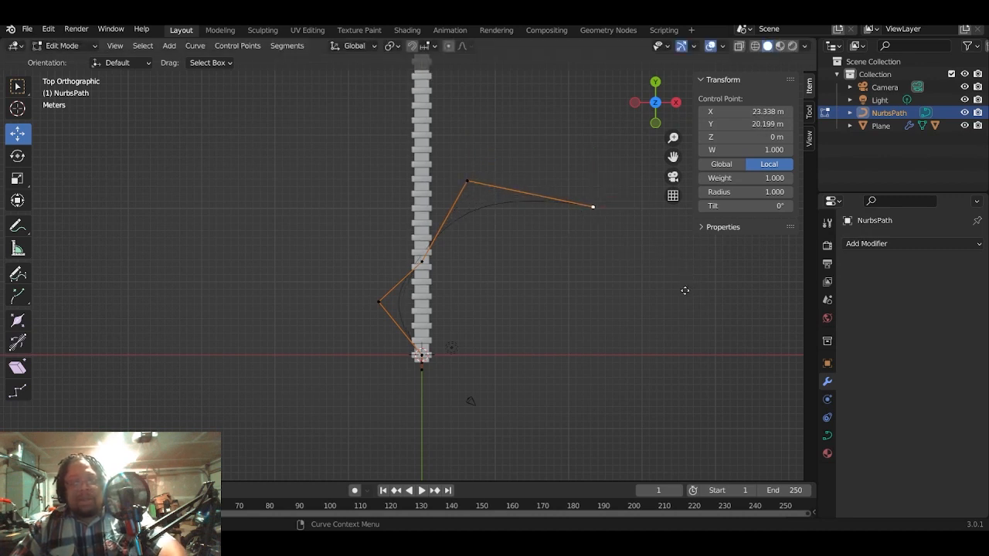
pyautogui.press('e')
pyautogui.click(743, 382)
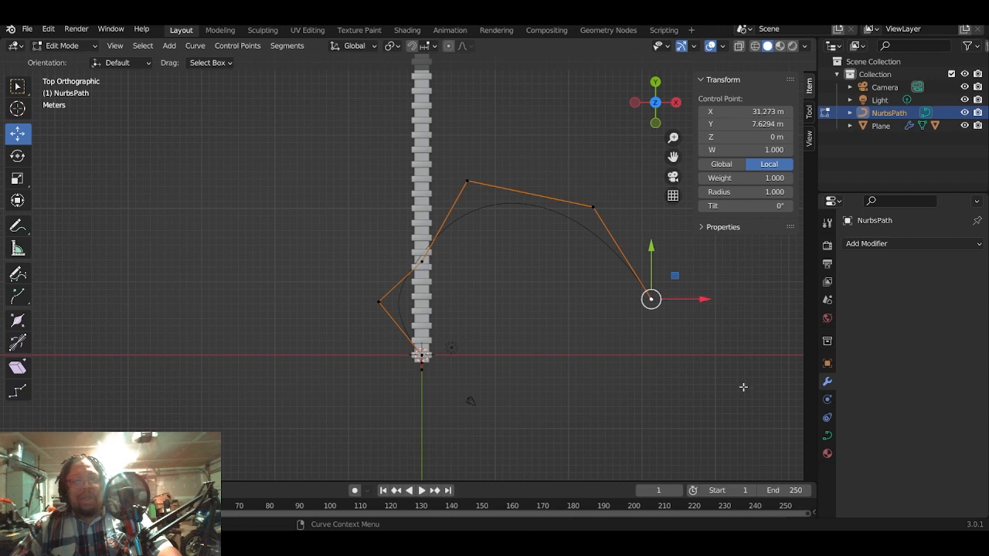
# - Extrude another control point from the path's end to about X 25.02 m, Y 0.26 m and return to Object Mode
pyautogui.press('e')
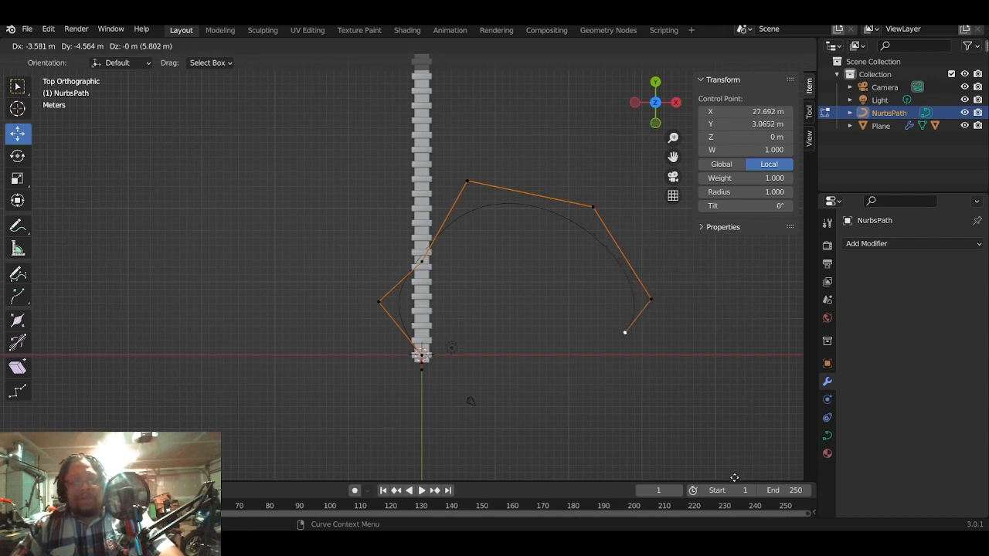
pyautogui.click(715, 72)
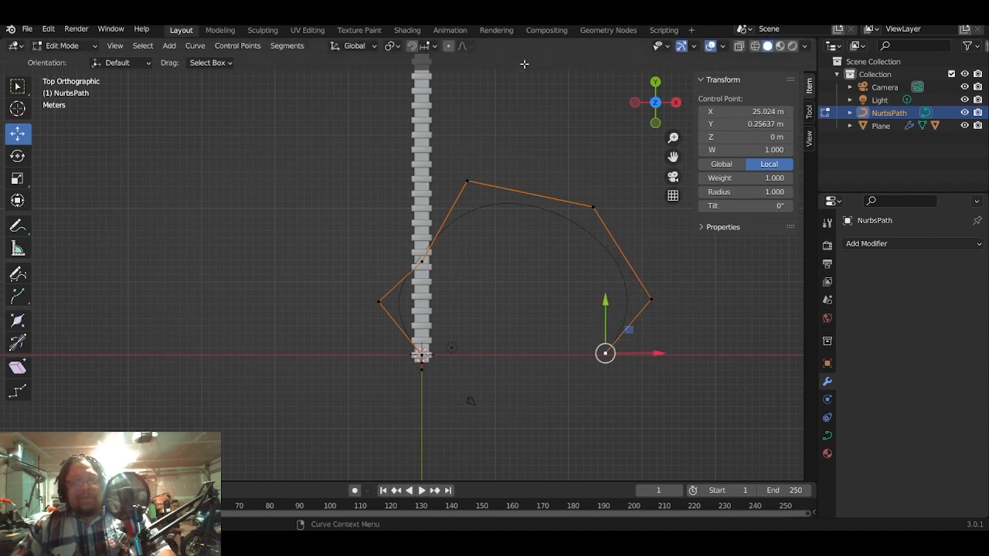
pyautogui.scroll(2, 522, 168)
pyautogui.moveTo(543, 197); pyautogui.dragTo(581, 290, button='middle')
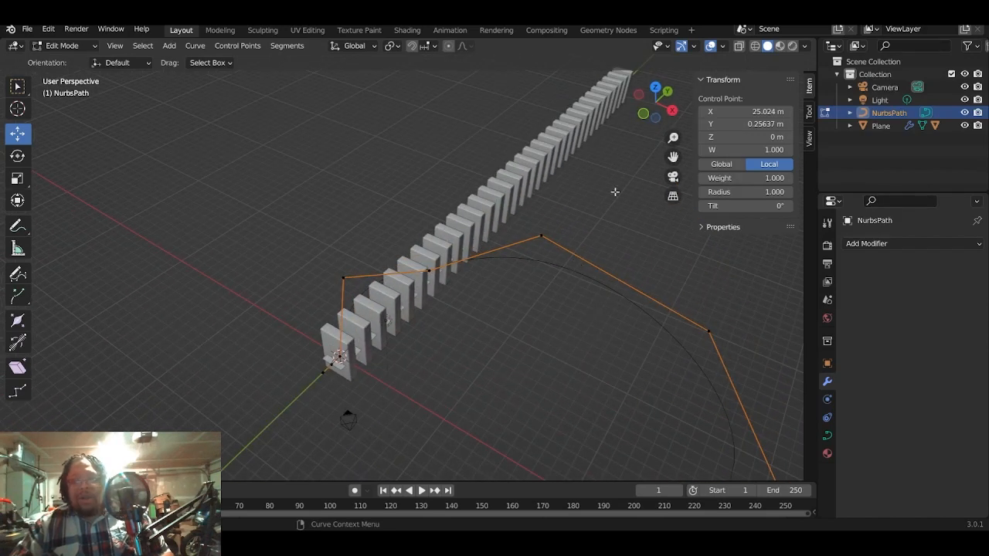
pyautogui.press('Tab')
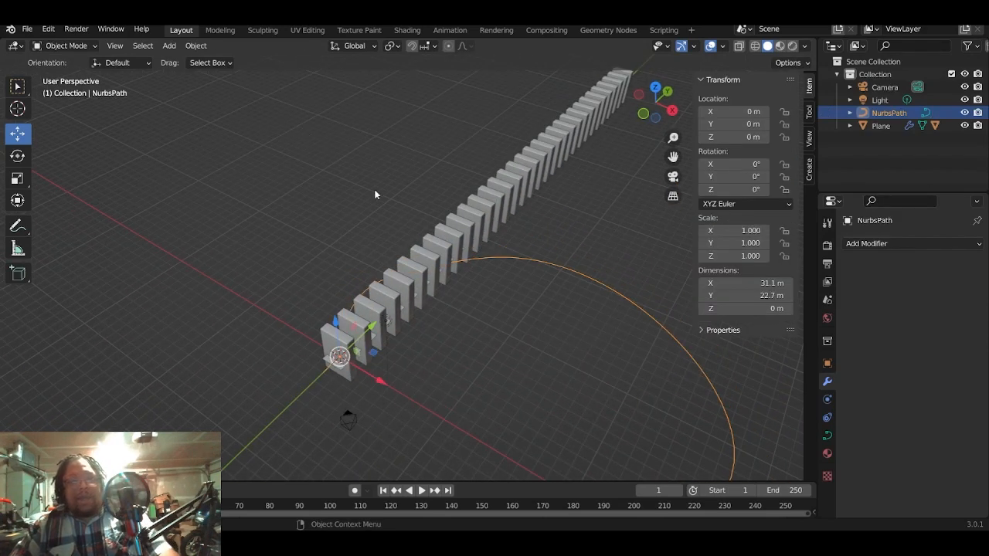
# - Add a Curve modifier to the plane and assign NurbsPath as its curve object
pyautogui.scroll(-2, 533, 300)
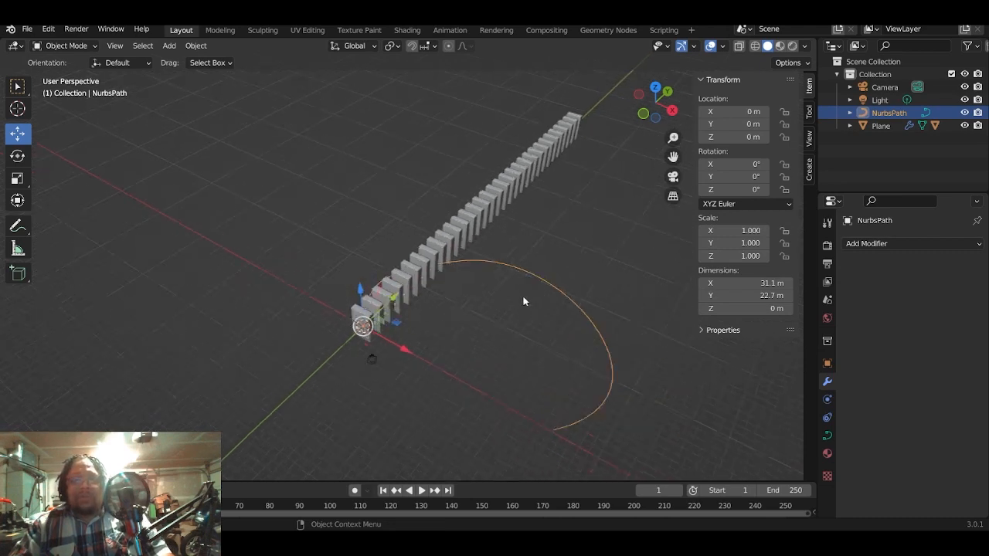
pyautogui.scroll(1, 523, 301)
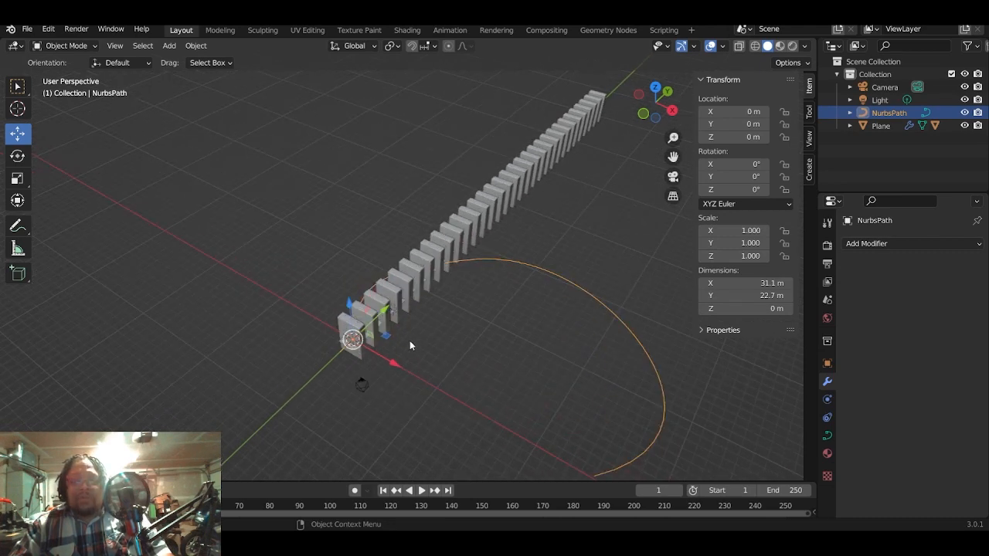
pyautogui.click(880, 126)
pyautogui.click(876, 246)
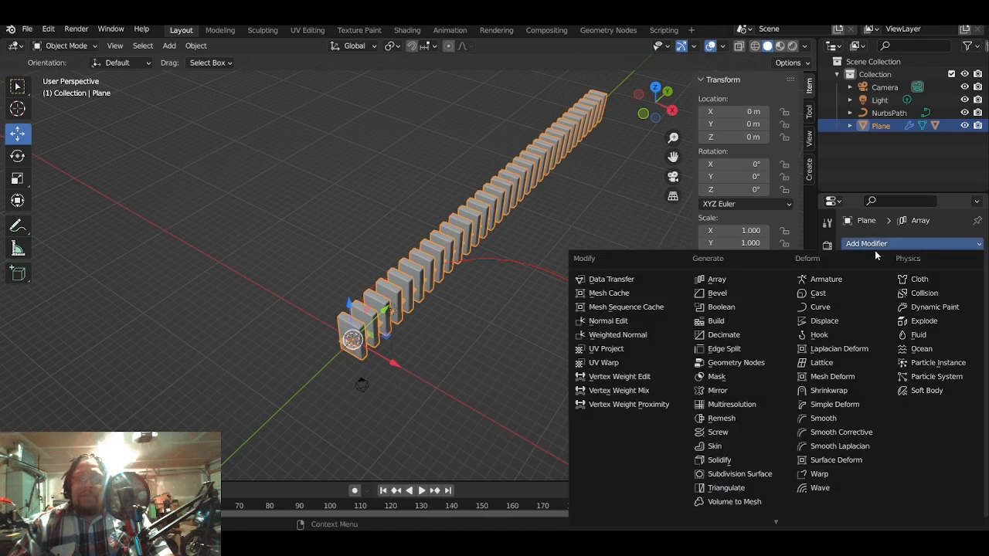
pyautogui.click(820, 307)
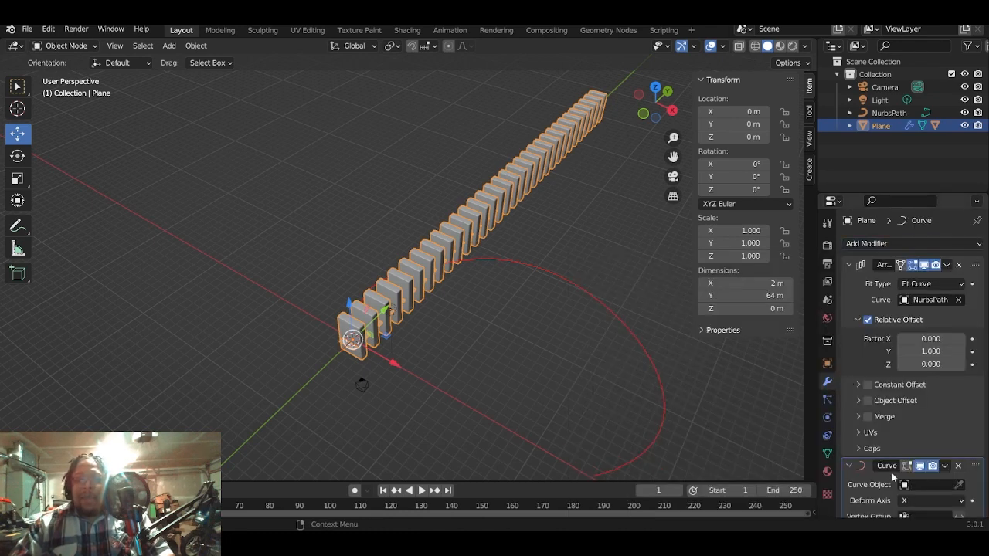
pyautogui.click(927, 485)
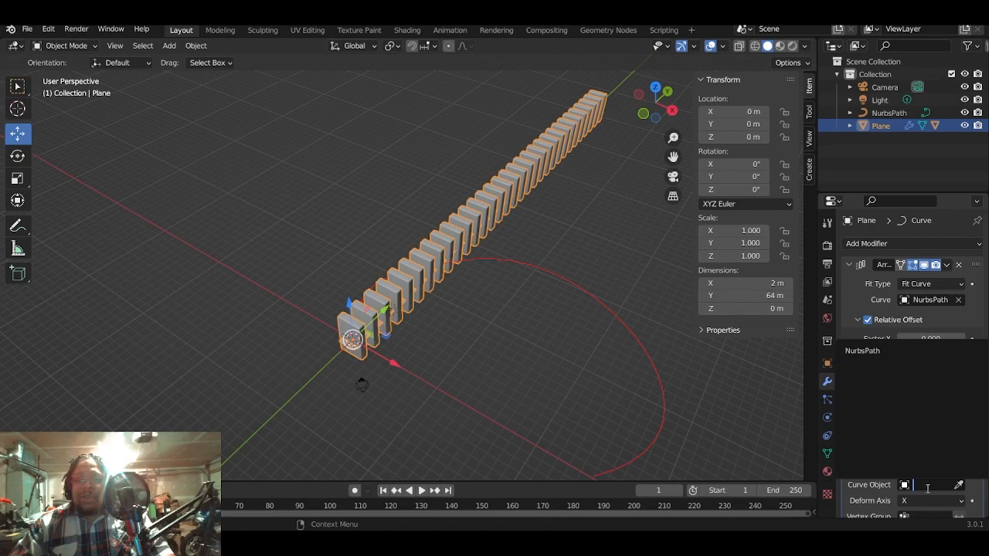
pyautogui.click(862, 351)
pyautogui.scroll(2, 607, 357)
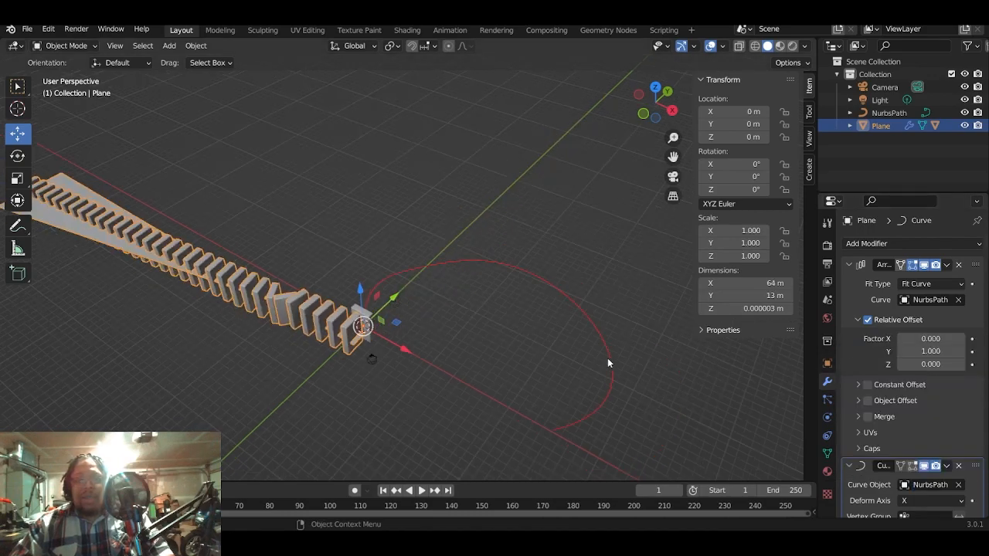
# - Set the deform axis of the plane's Curve modifier to Y
pyautogui.moveTo(586, 362); pyautogui.dragTo(665, 355, button='middle')
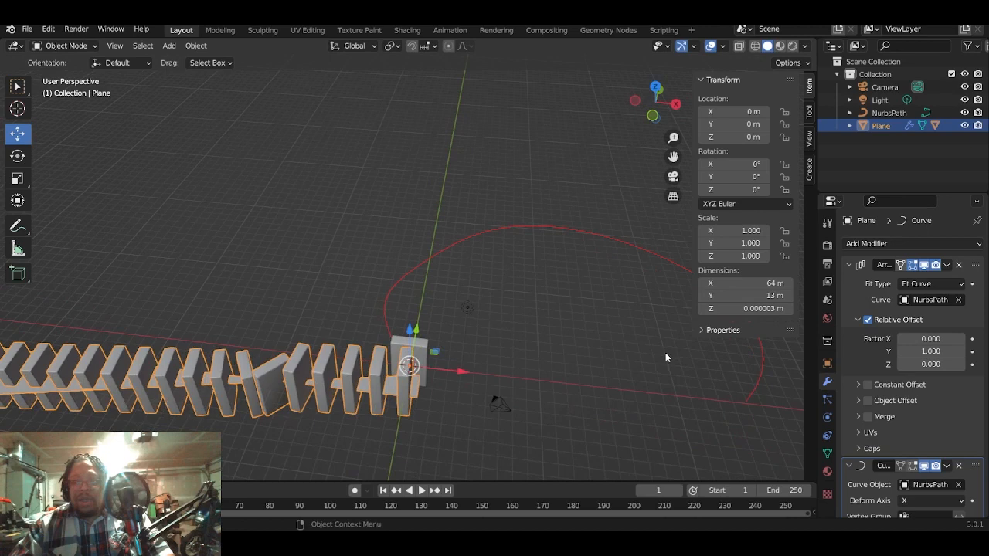
pyautogui.click(956, 502)
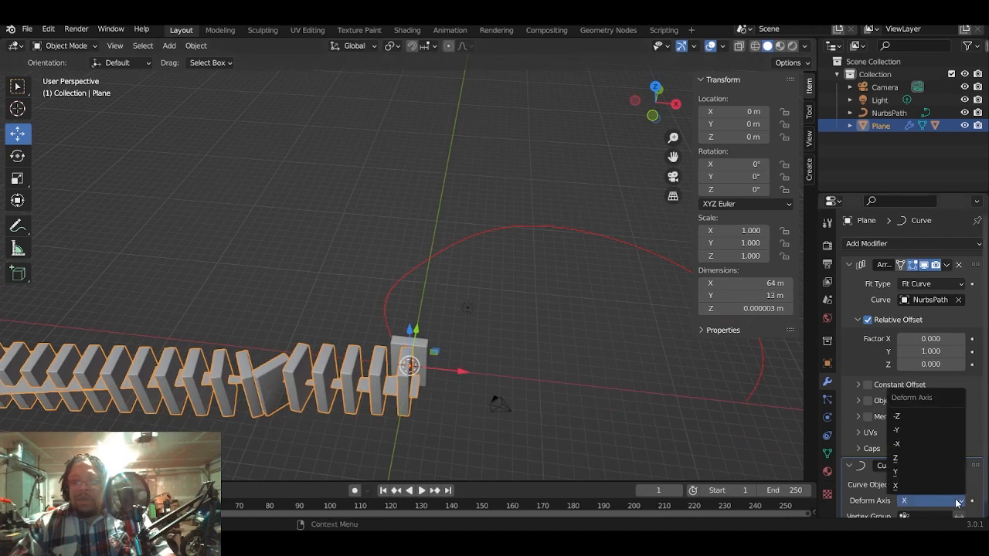
pyautogui.click(916, 431)
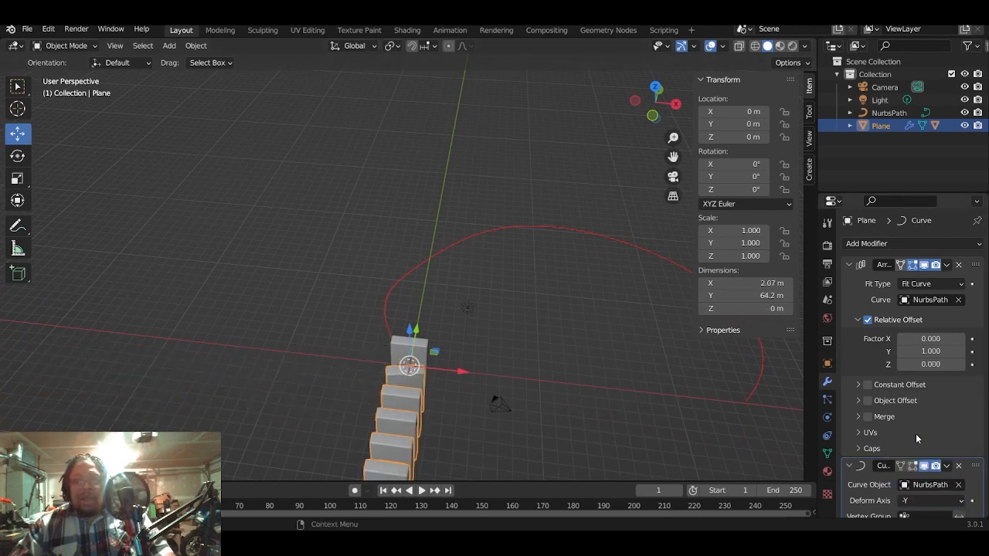
pyautogui.click(956, 501)
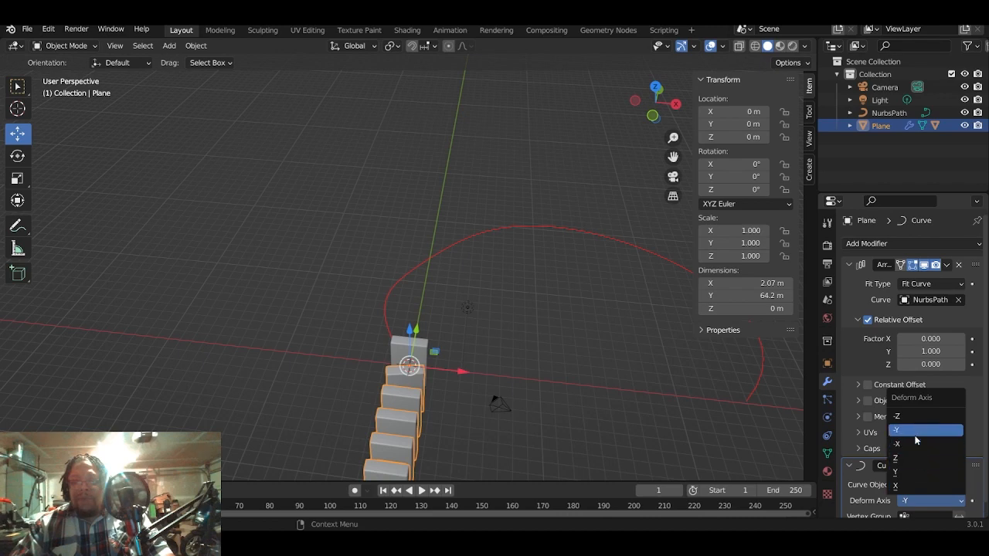
pyautogui.click(923, 474)
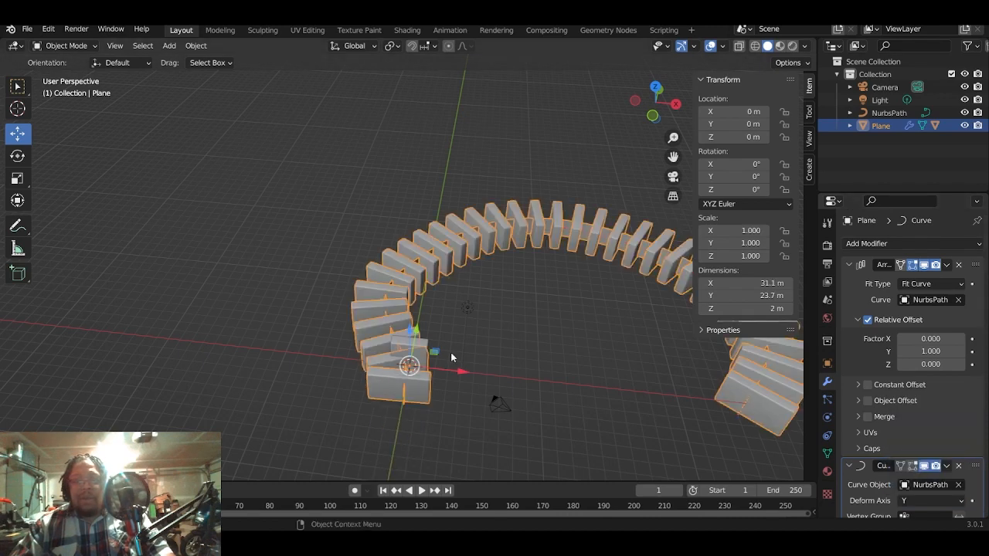
pyautogui.moveTo(448, 358); pyautogui.dragTo(342, 338, button='middle')
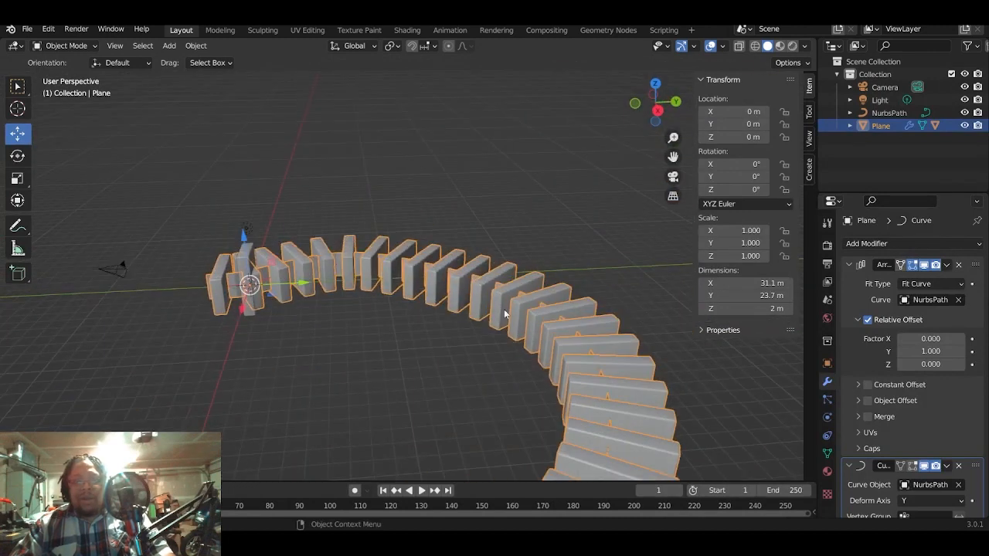
pyautogui.moveTo(529, 378)
pyautogui.mouseDown(button='middle')
pyautogui.moveTo(555, 336)
pyautogui.moveTo(536, 361)
pyautogui.mouseUp(button='middle')
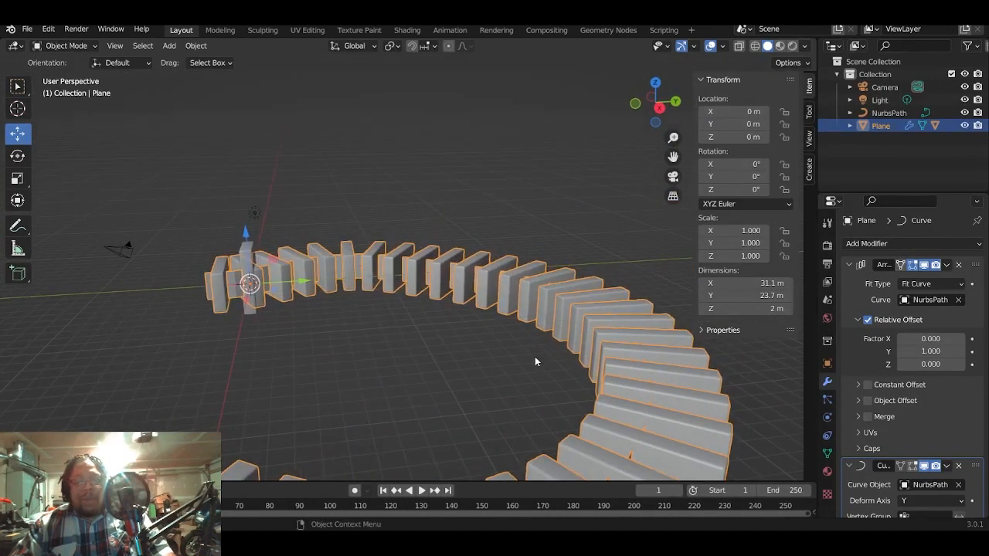
pyautogui.moveTo(598, 353); pyautogui.dragTo(604, 340, button='middle')
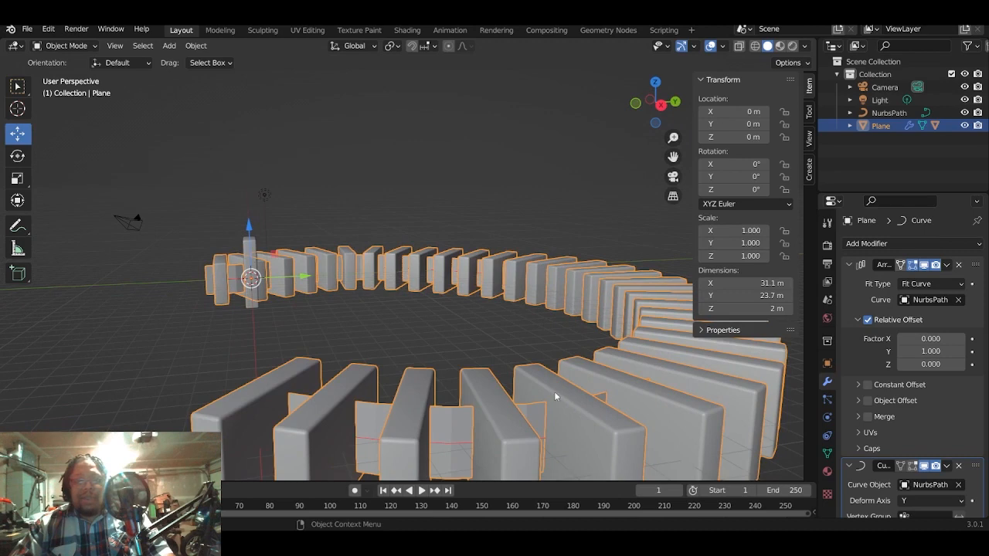
pyautogui.moveTo(554, 391); pyautogui.dragTo(510, 317, button='middle')
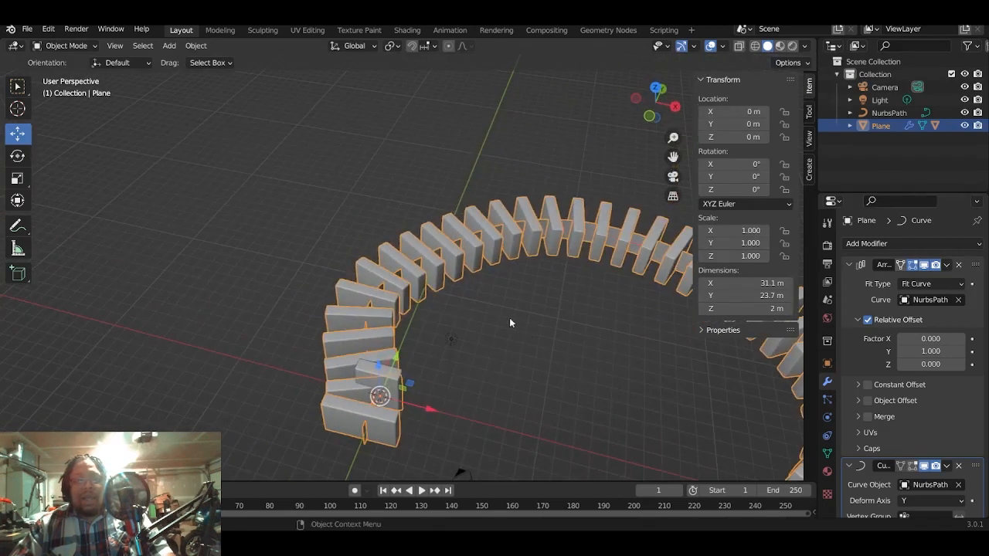
pyautogui.moveTo(495, 266); pyautogui.dragTo(502, 287, button='middle')
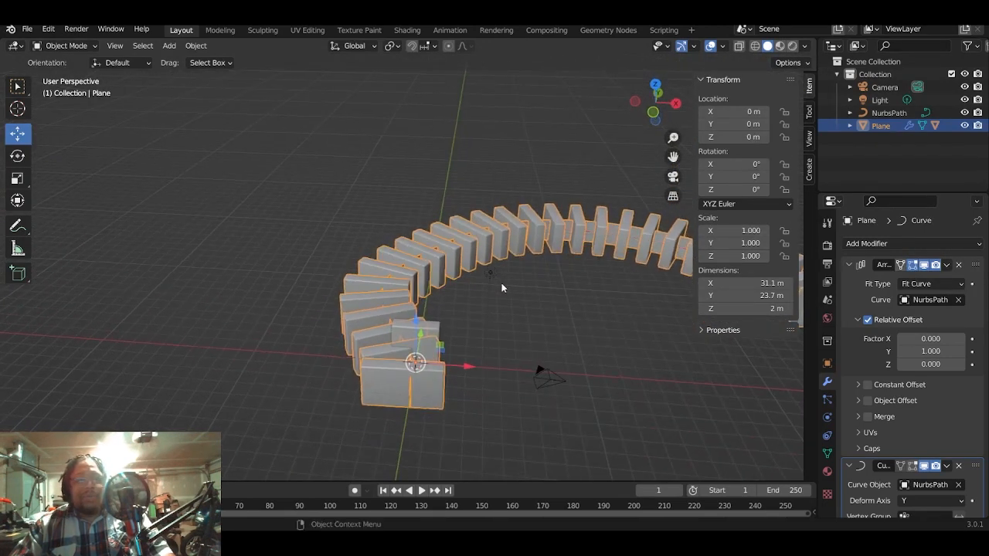
# - Select all objects with the path active and look through the item, tool, view and add-on settings
pyautogui.click(885, 114)
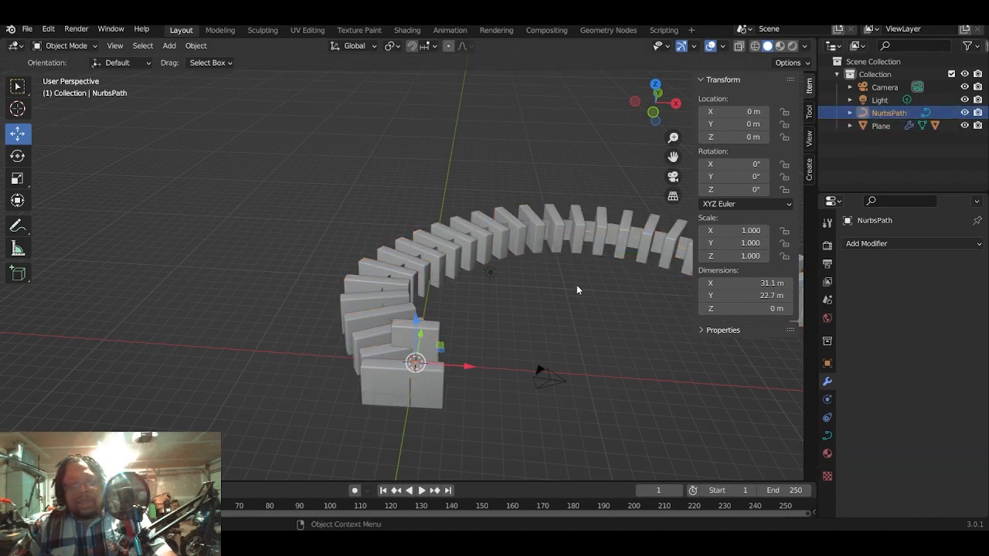
pyautogui.press('a')
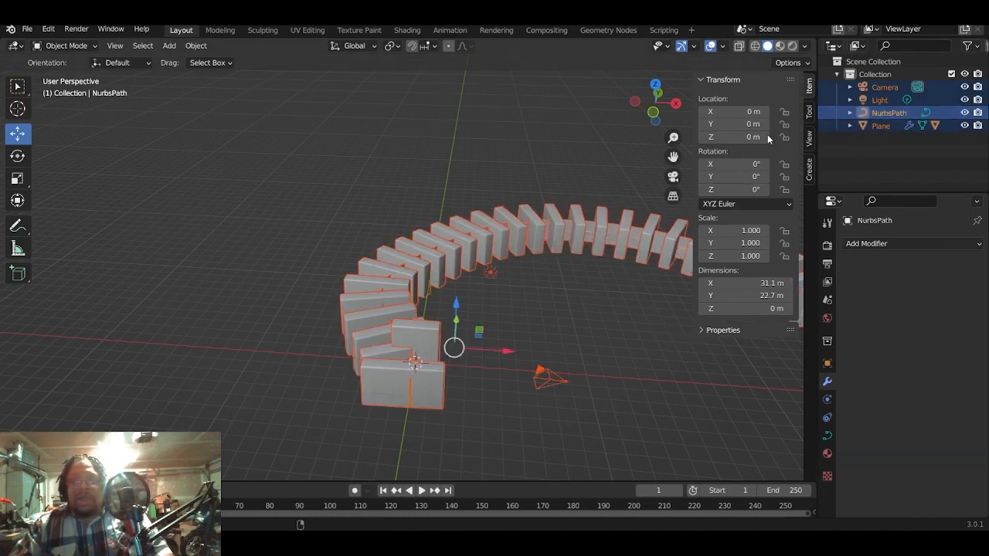
pyautogui.click(809, 113)
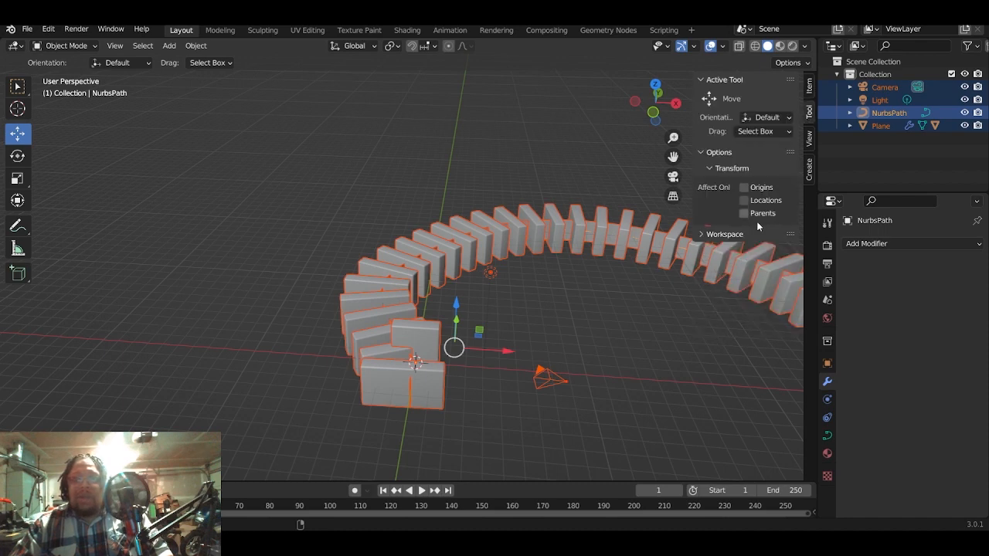
pyautogui.click(810, 139)
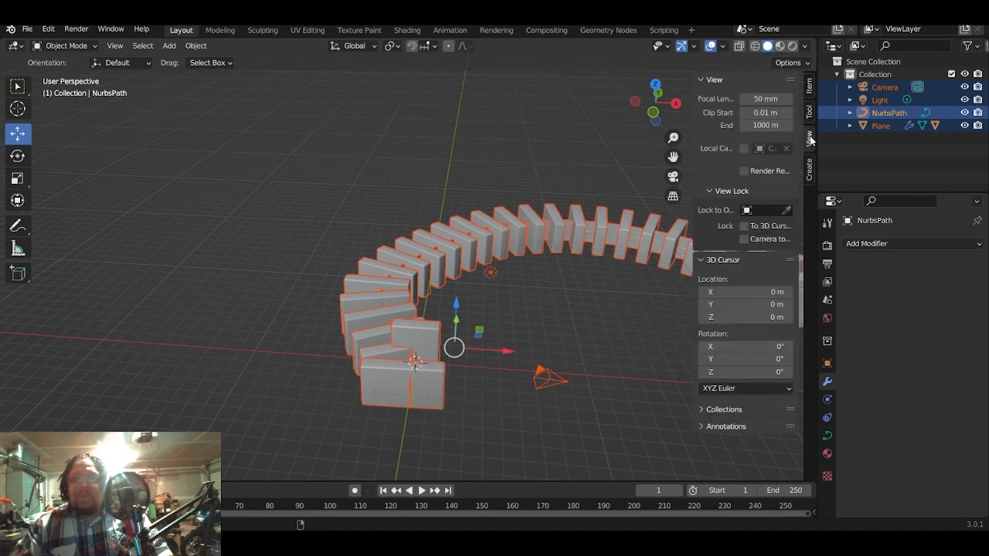
pyautogui.click(809, 87)
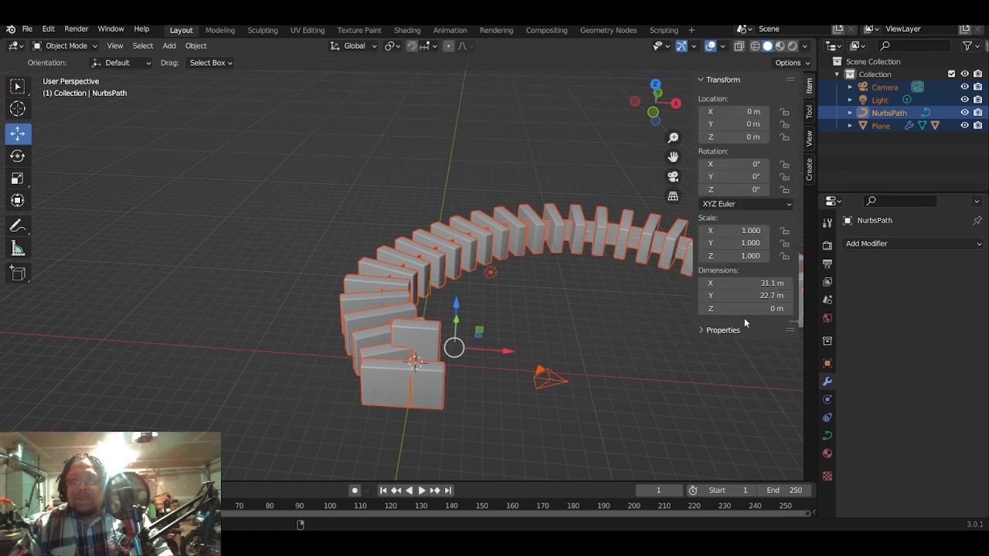
pyautogui.click(809, 113)
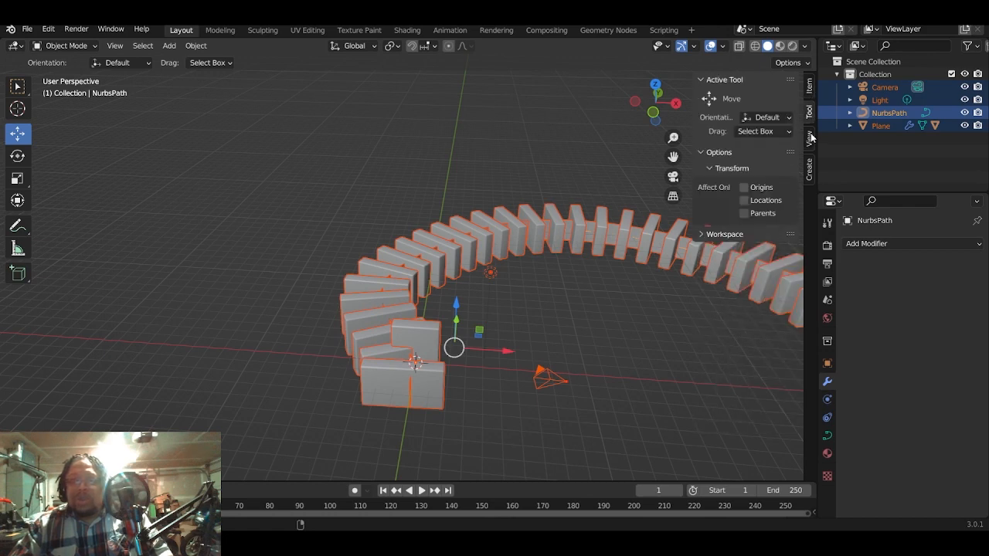
pyautogui.click(809, 138)
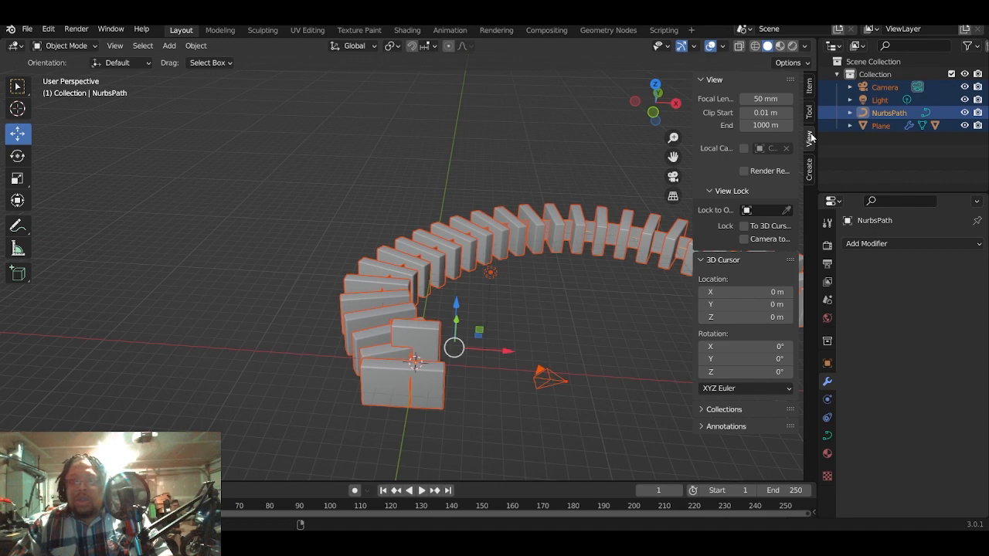
pyautogui.click(811, 168)
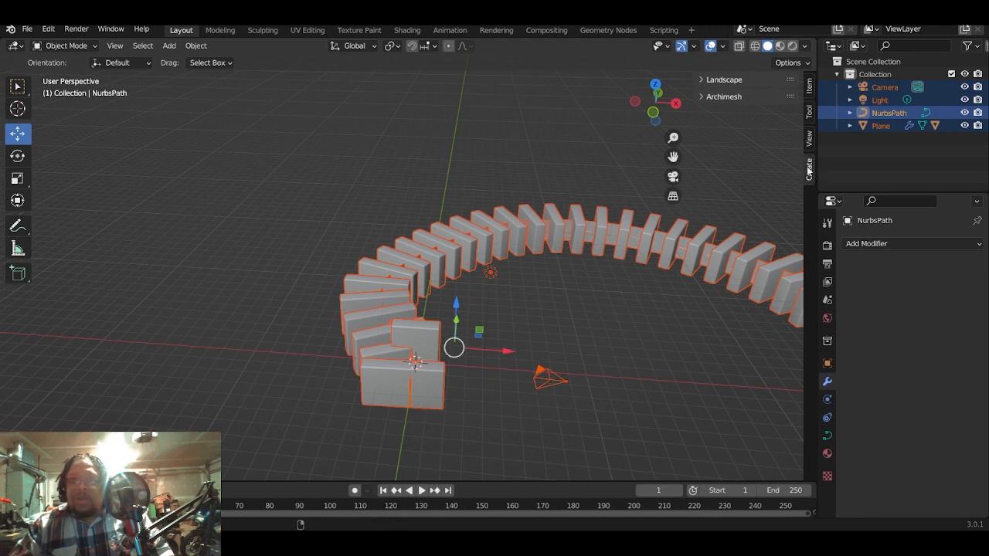
pyautogui.click(808, 87)
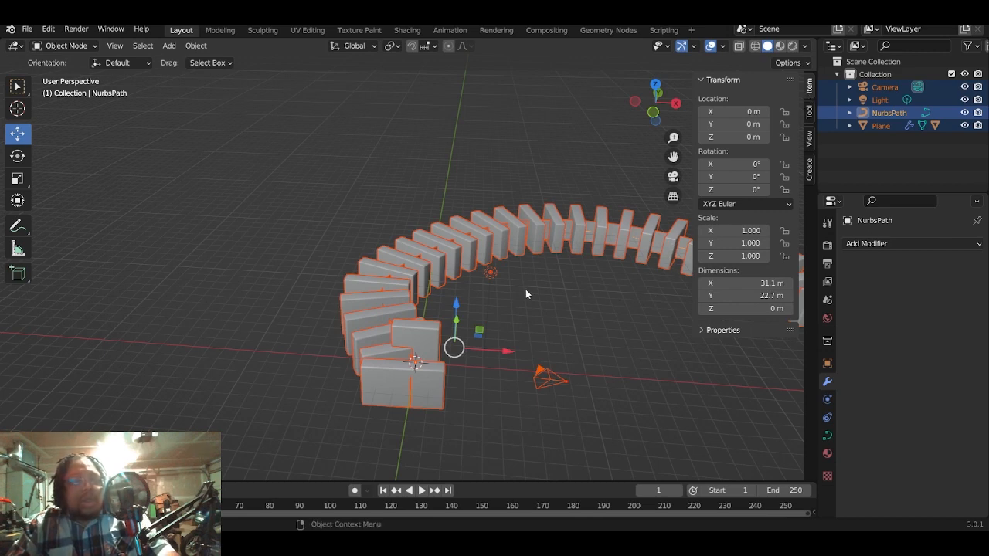
# - In the path's Edit Mode, try adjusting the tilt of the selected end control point and undo the change
pyautogui.press('Tab')
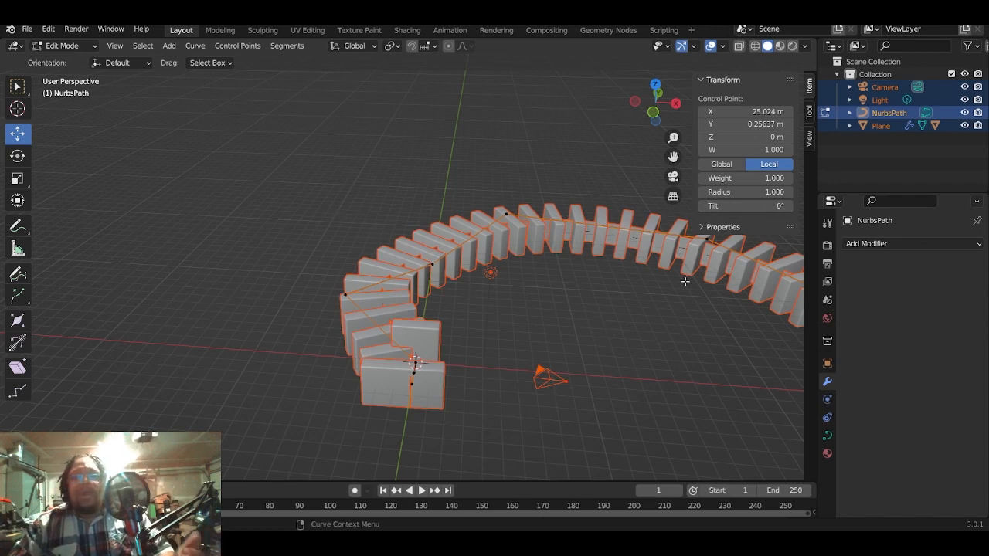
pyautogui.moveTo(742, 205); pyautogui.dragTo(717, 205)
pyautogui.hotkey('ctrl', 'z')
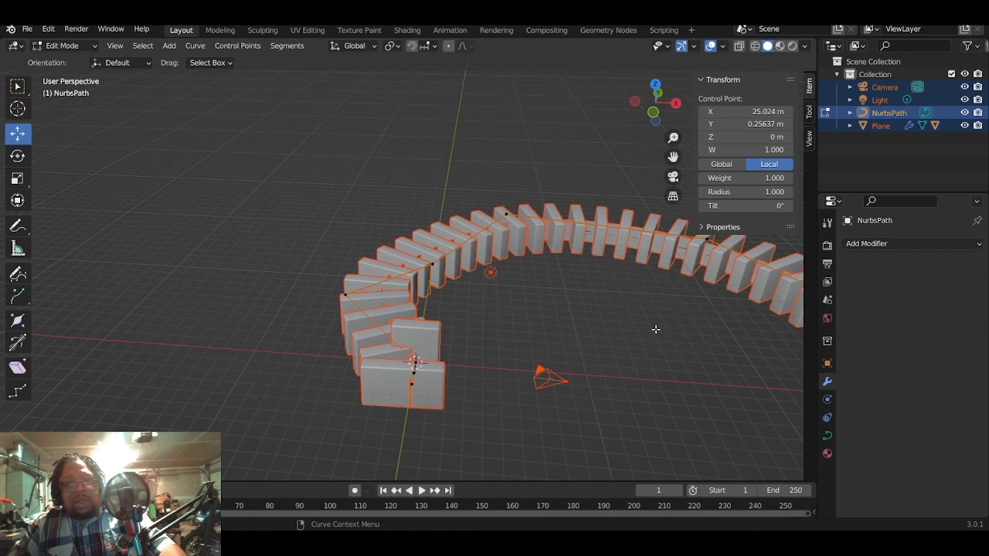
# - Select only the NurbsPath and reopen it in Edit Mode
pyautogui.press('Tab')
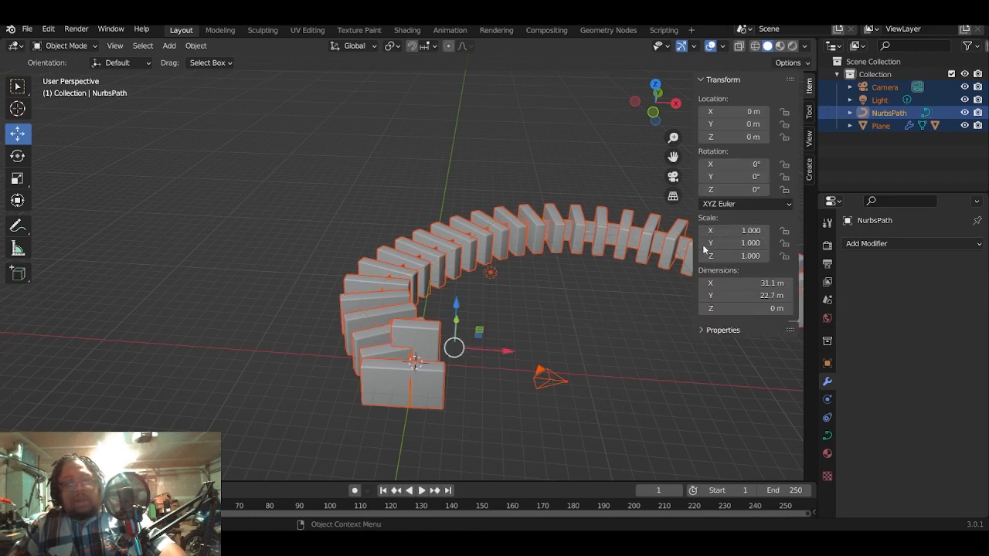
pyautogui.click(904, 114)
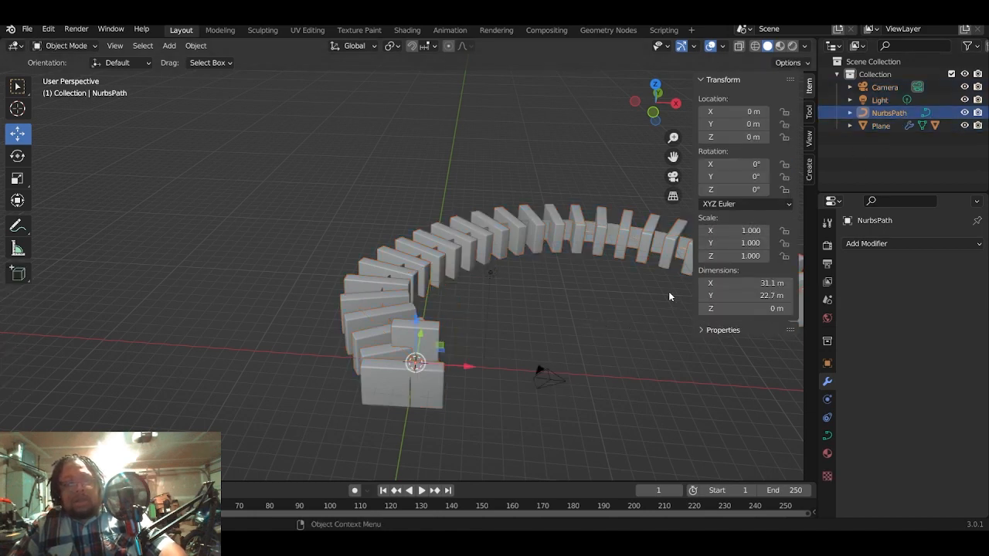
pyautogui.press('Tab')
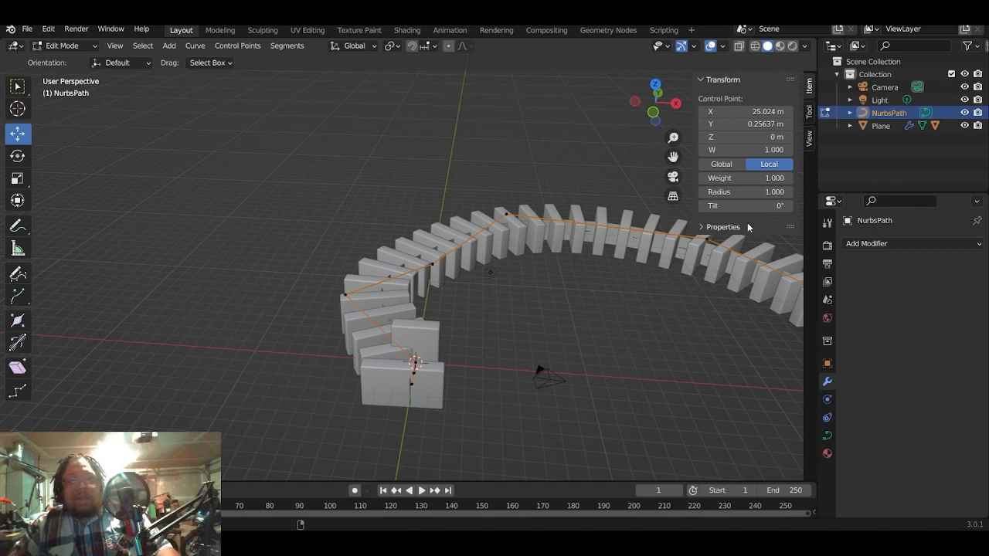
# - Select all control points of the path and set their mean tilt to 90°
pyautogui.moveTo(773, 205); pyautogui.dragTo(730, 206)
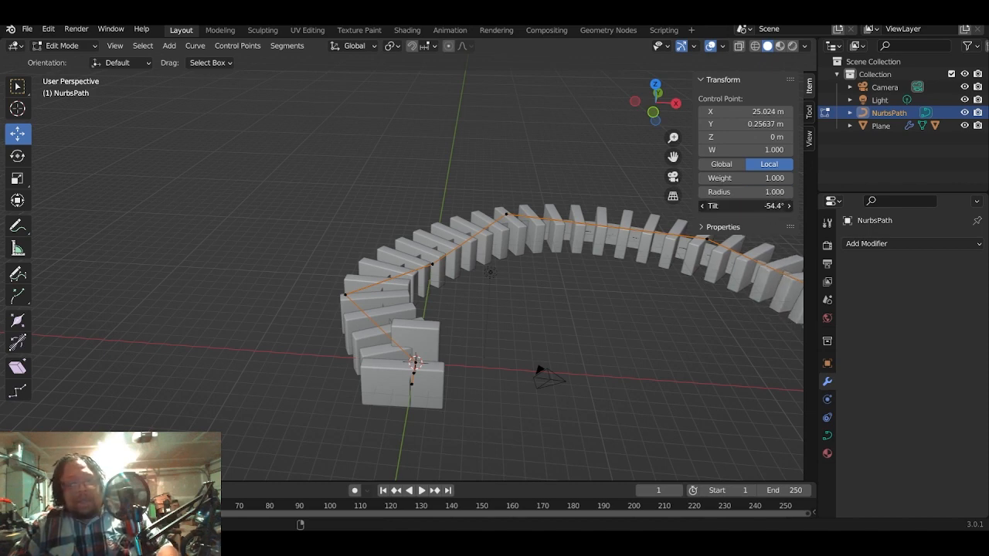
pyautogui.hotkey('ctrl', 'z')
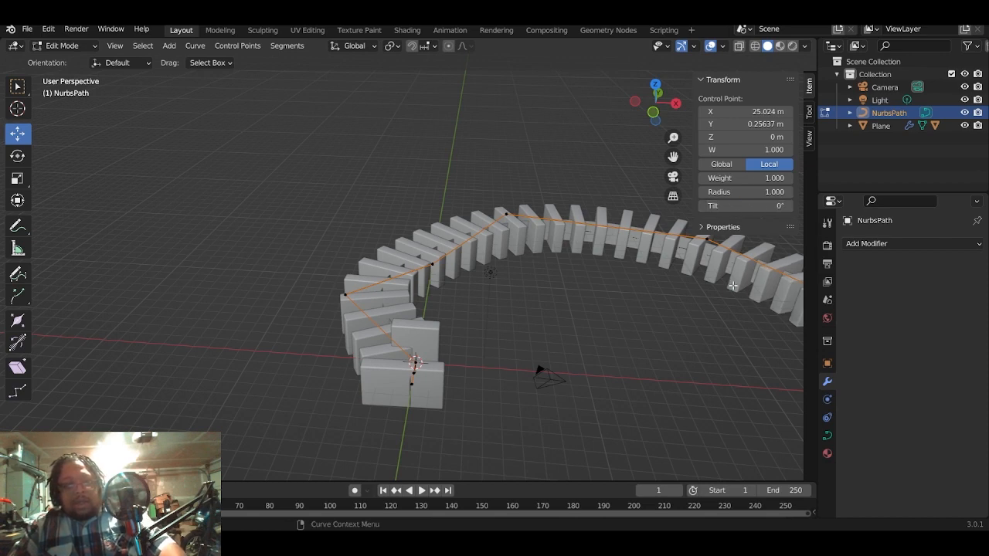
pyautogui.press('a')
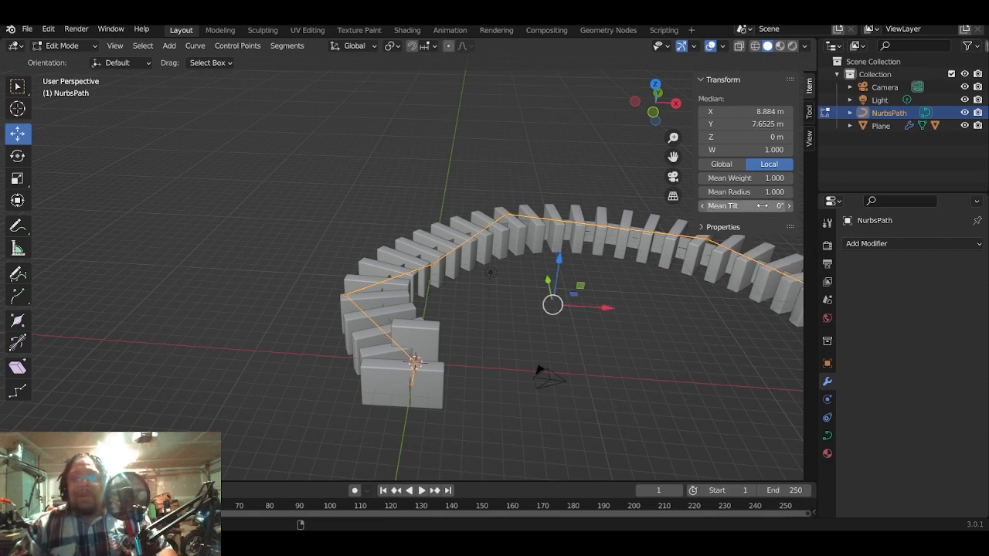
pyautogui.moveTo(753, 205)
pyautogui.mouseDown()
pyautogui.moveTo(798, 205)
pyautogui.moveTo(762, 205)
pyautogui.mouseUp()
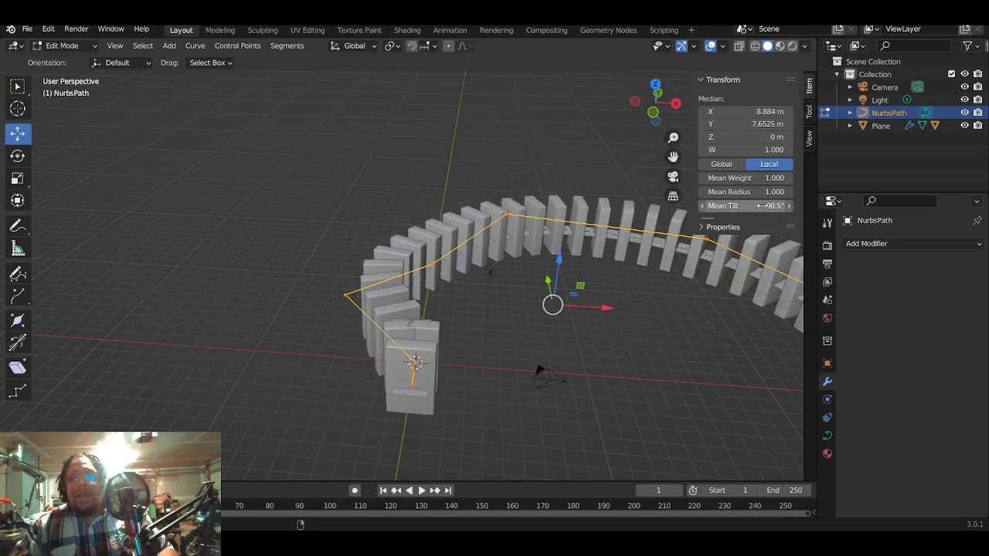
pyautogui.click(769, 207)
pyautogui.write('9')
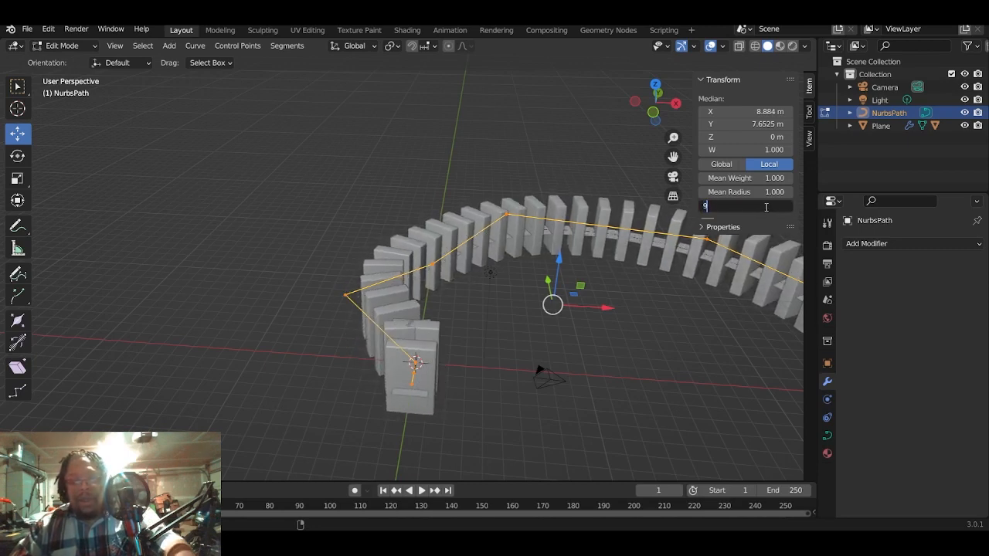
pyautogui.write('0')
pyautogui.press('Return')
pyautogui.moveTo(598, 298); pyautogui.dragTo(513, 329, button='middle')
pyautogui.scroll(5, 564, 310)
pyautogui.scroll(-7, 519, 327)
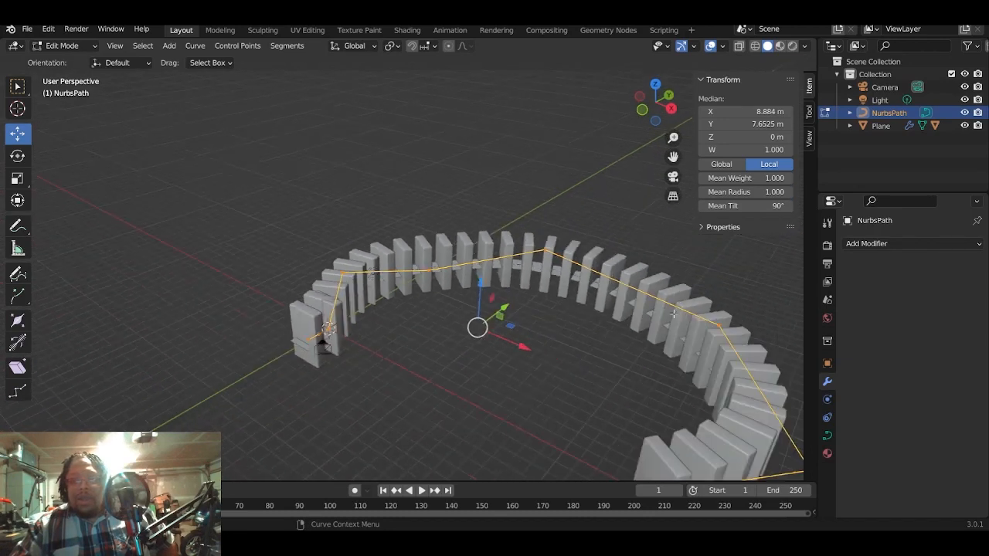
# - Return to Object Mode and hide the plane's instancer in both the viewport and the render
pyautogui.click(68, 46)
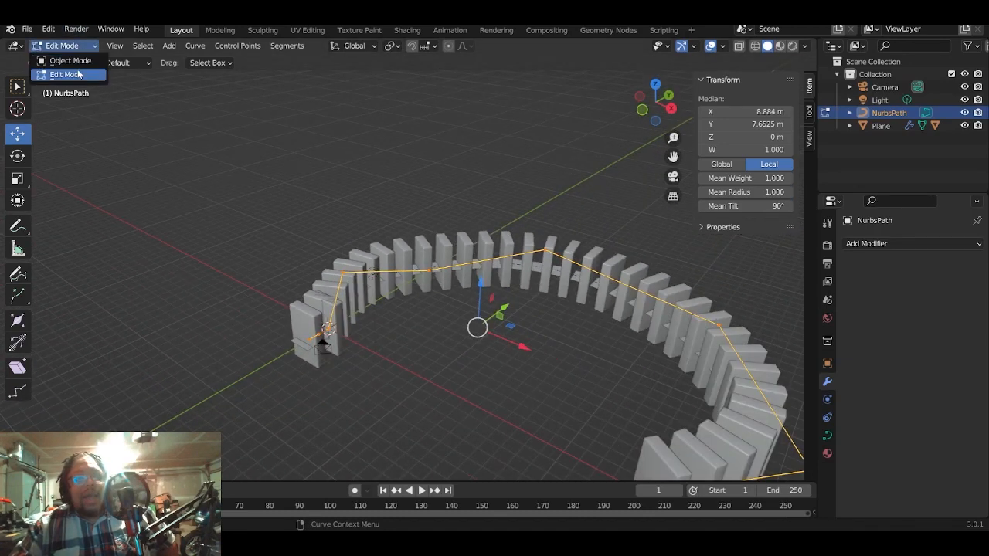
pyautogui.click(74, 62)
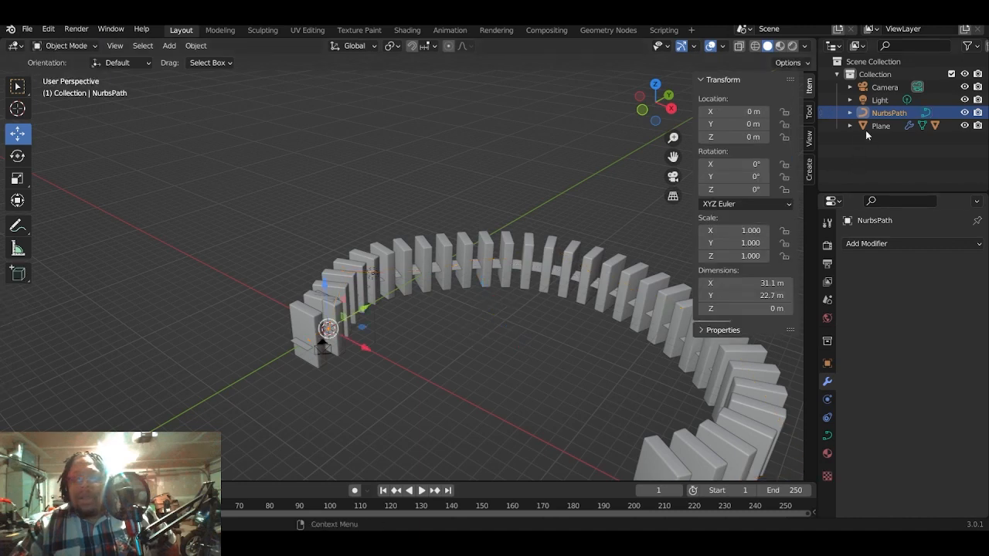
pyautogui.click(895, 124)
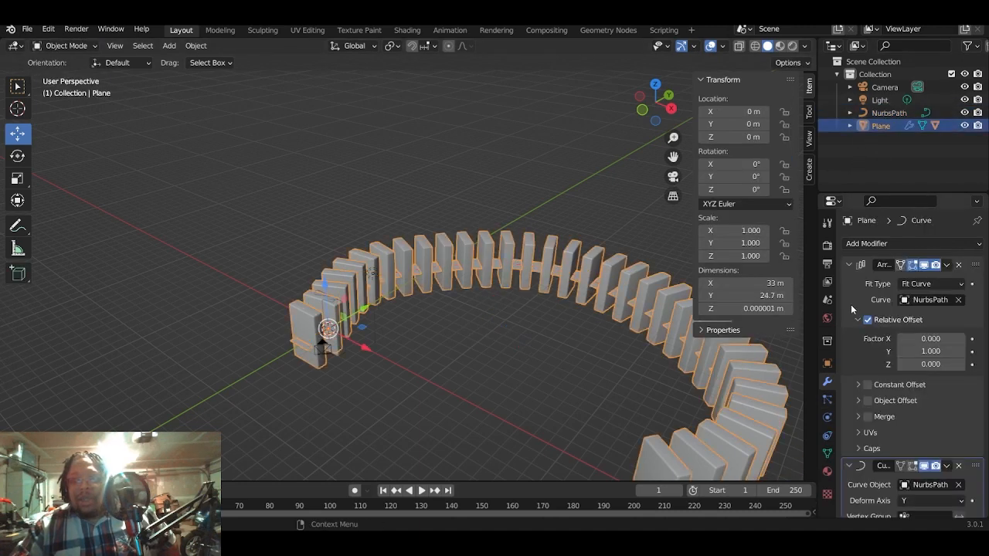
pyautogui.click(826, 364)
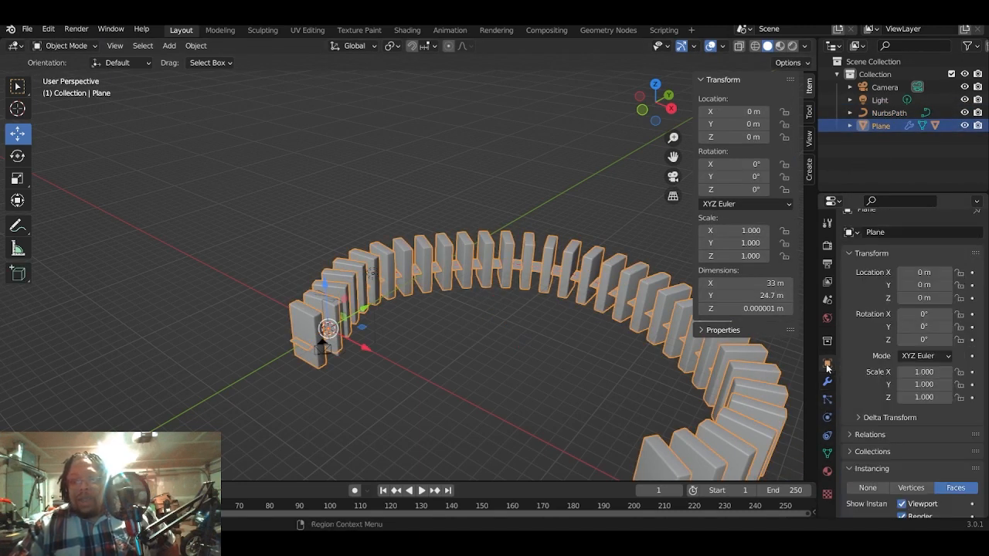
pyautogui.scroll(-4, 851, 345)
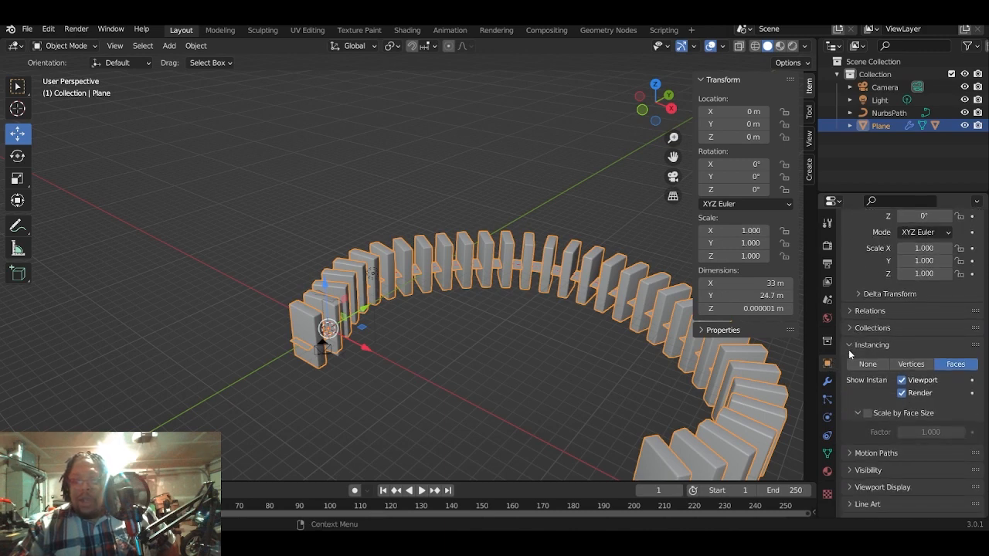
pyautogui.scroll(-1, 850, 356)
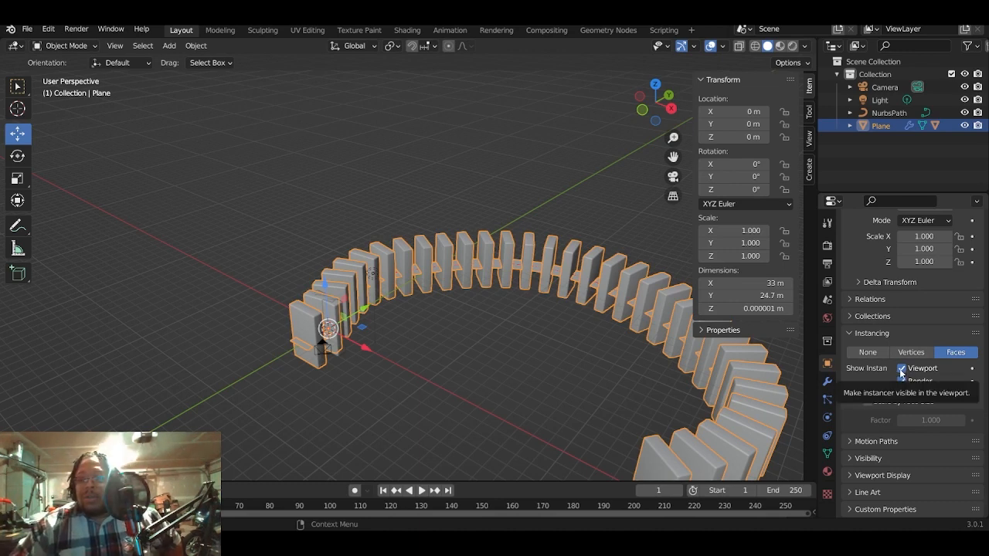
pyautogui.click(901, 370)
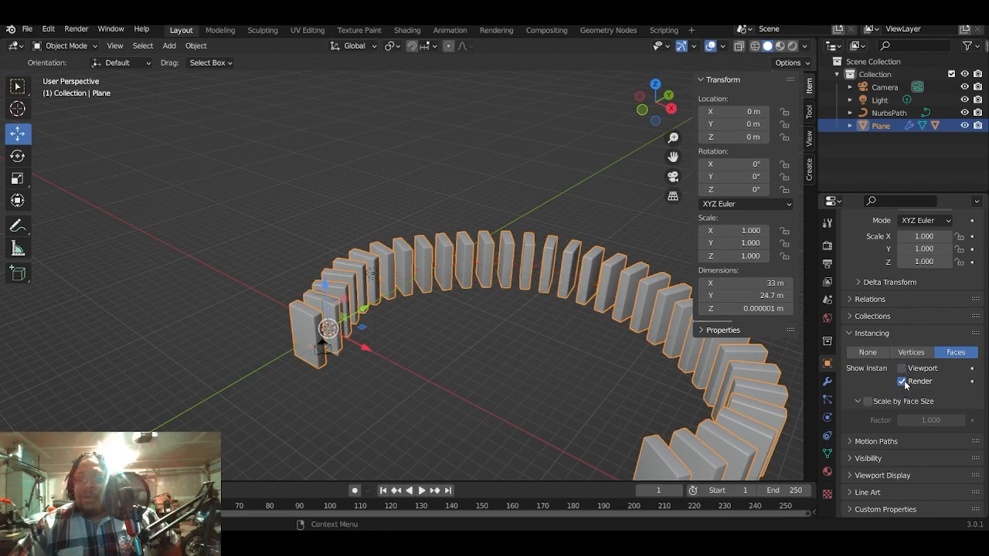
pyautogui.click(903, 381)
# - Examine the curved row of blocks from several angles and briefly check the plane's base mesh in Edit Mode
pyautogui.scroll(5, 422, 359)
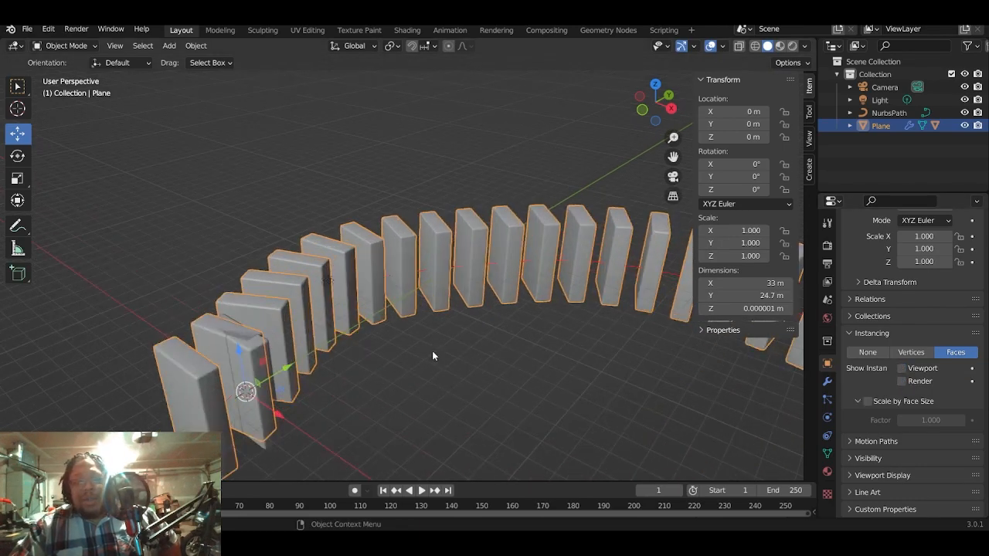
pyautogui.moveTo(453, 323); pyautogui.dragTo(383, 332, button='middle')
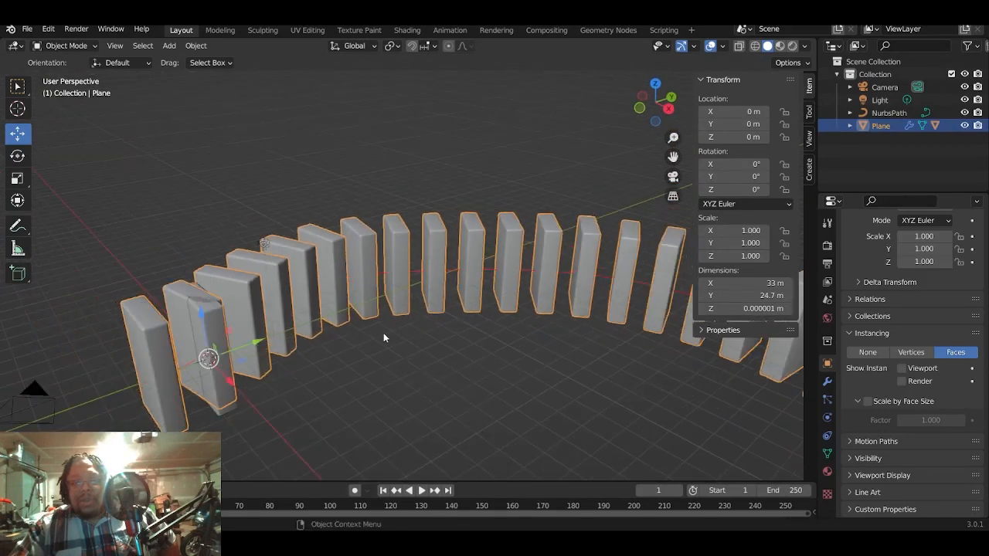
pyautogui.press('Tab')
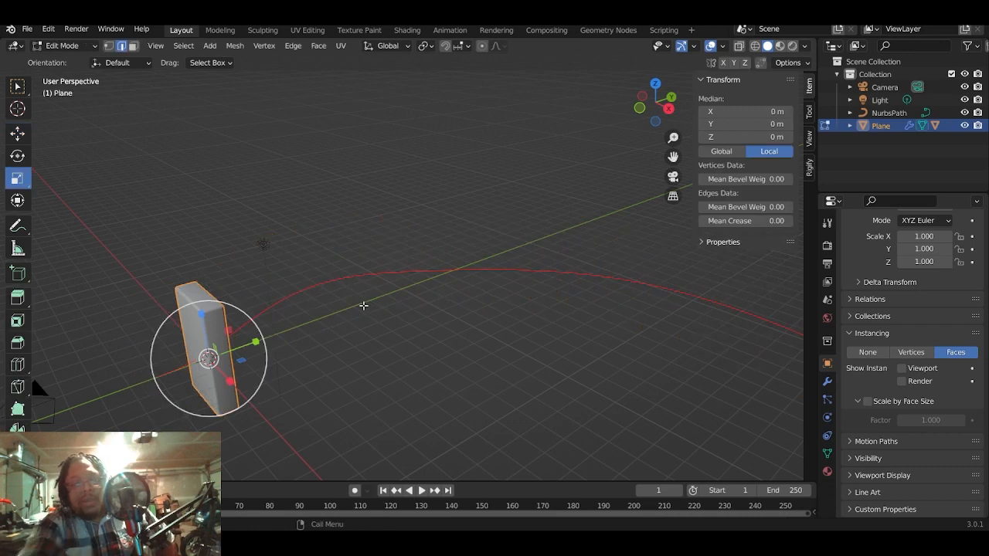
pyautogui.press('Tab')
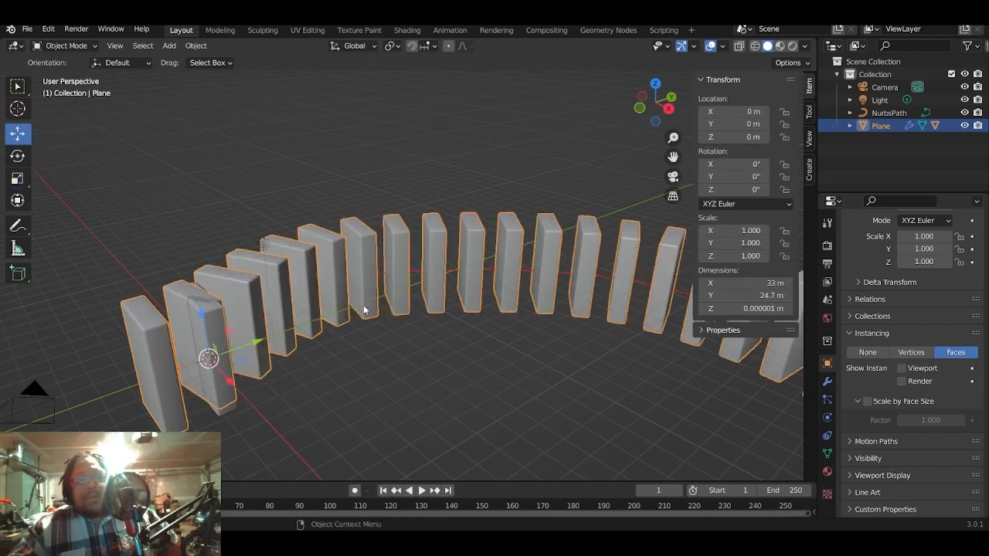
pyautogui.click(155, 139)
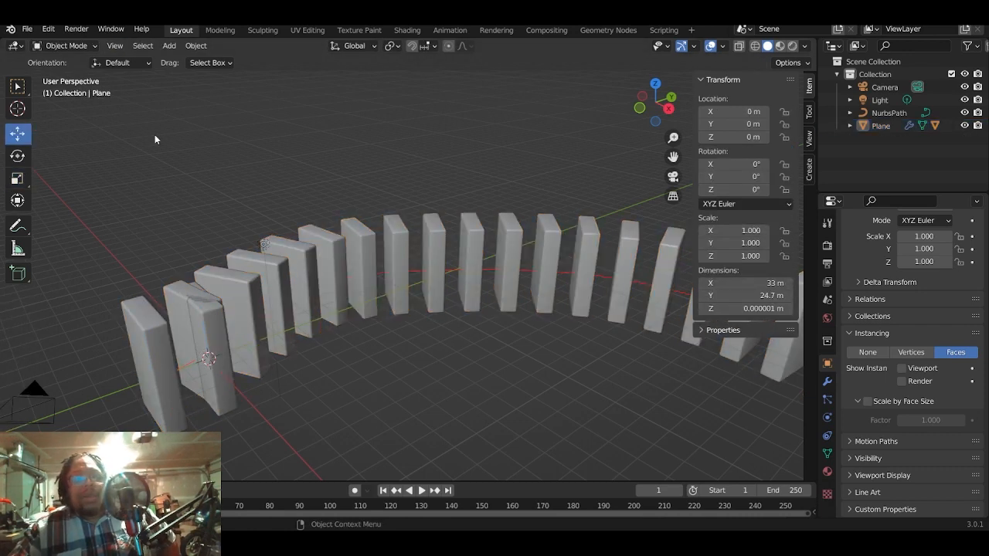
pyautogui.moveTo(155, 139); pyautogui.dragTo(424, 246, button='middle')
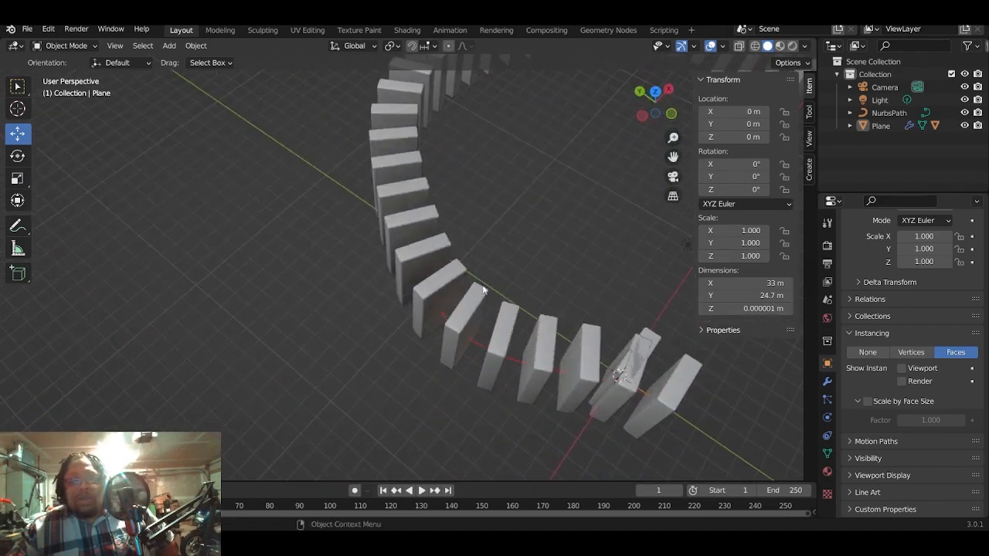
pyautogui.scroll(2, 485, 296)
pyautogui.scroll(-2, 485, 296)
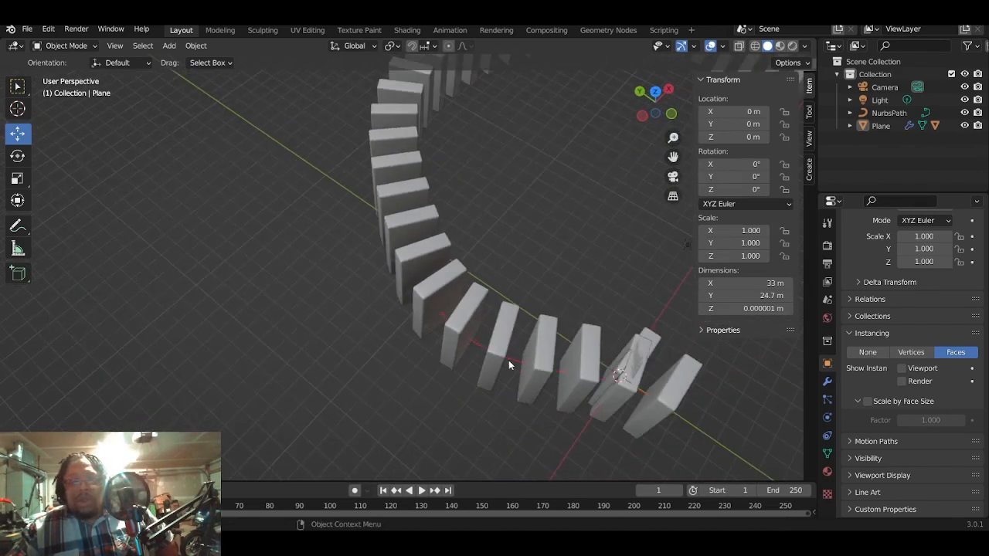
pyautogui.scroll(-3, 509, 357)
pyautogui.scroll(3, 505, 352)
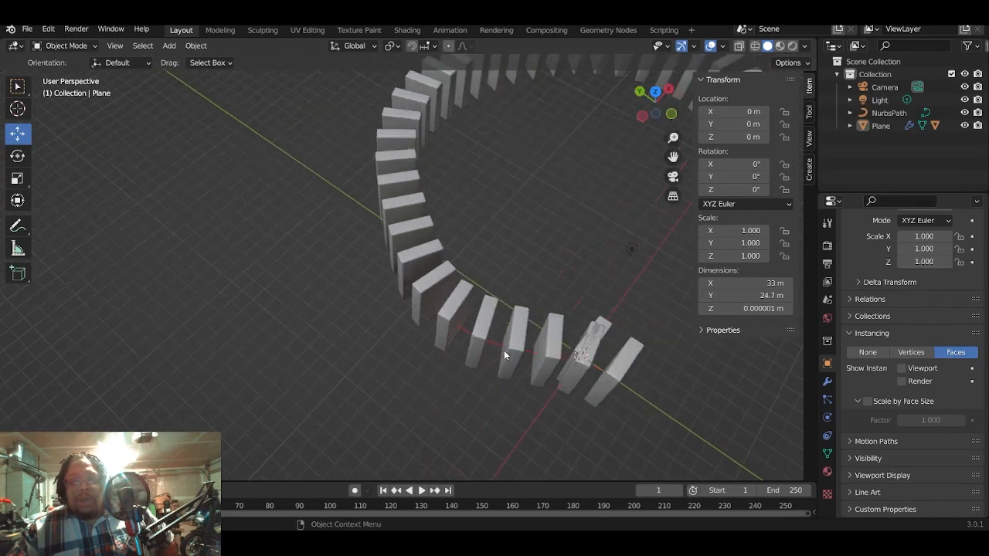
# - Select the plane and apply Make Instances Real to turn its instanced blocks into real objects
pyautogui.click(502, 356)
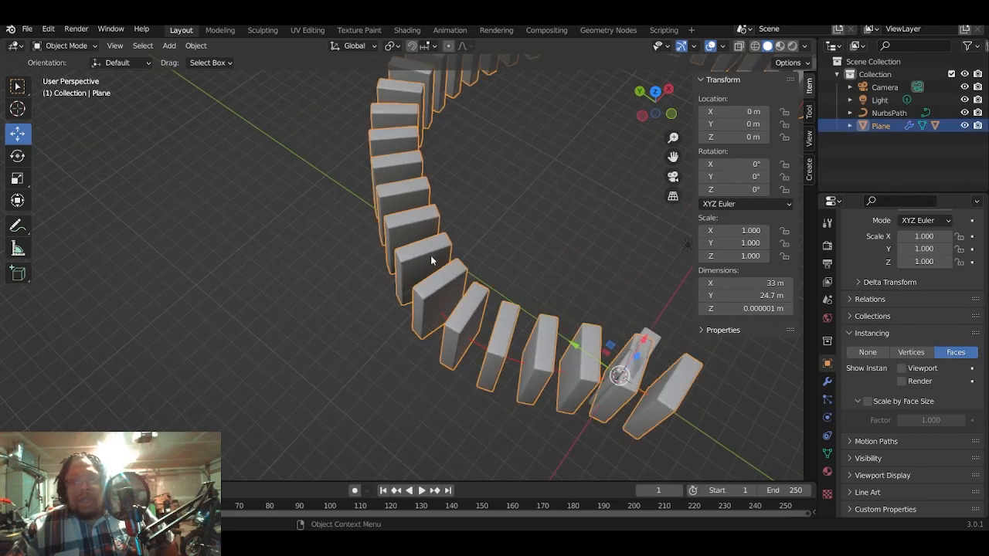
pyautogui.scroll(-2, 456, 224)
pyautogui.moveTo(550, 193); pyautogui.dragTo(543, 190, button='middle')
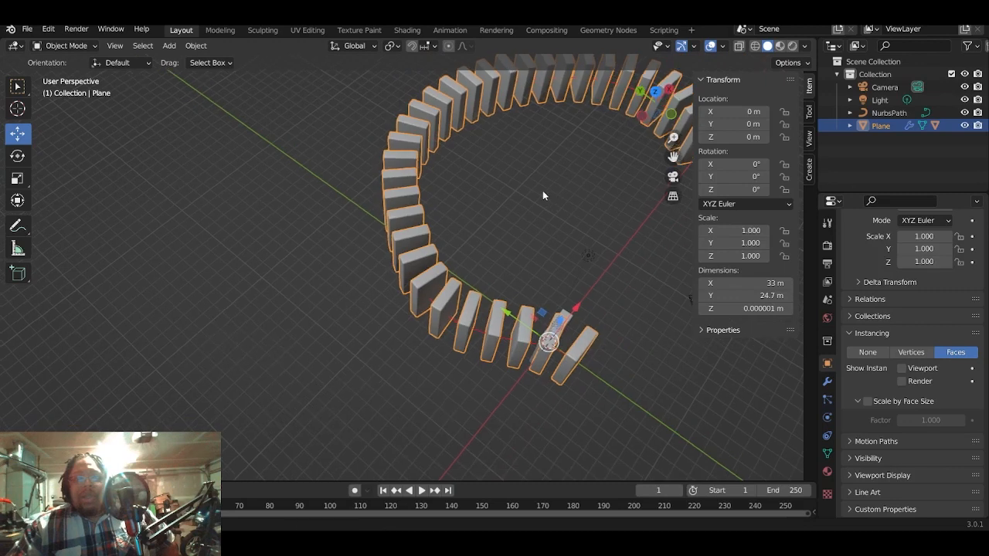
pyautogui.click(192, 48)
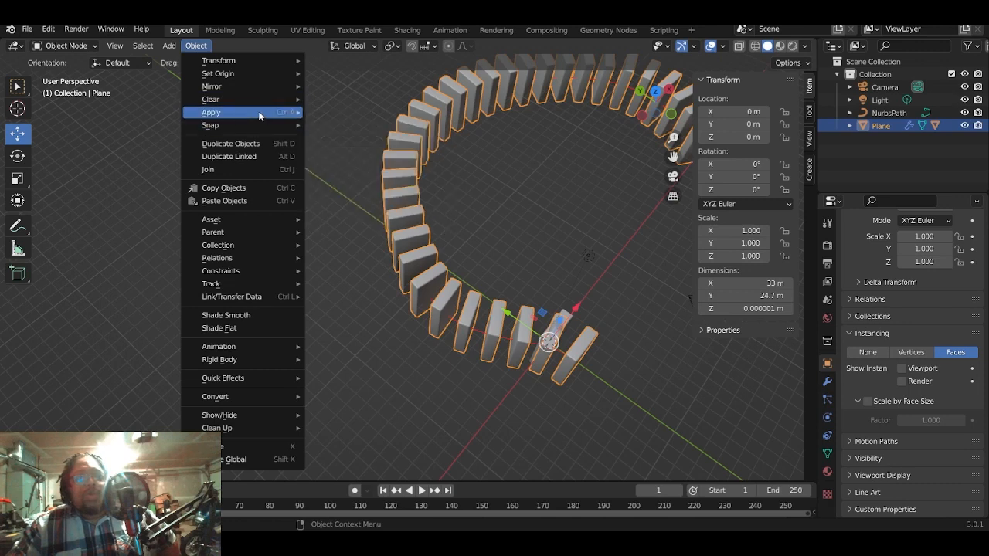
pyautogui.moveTo(259, 111)
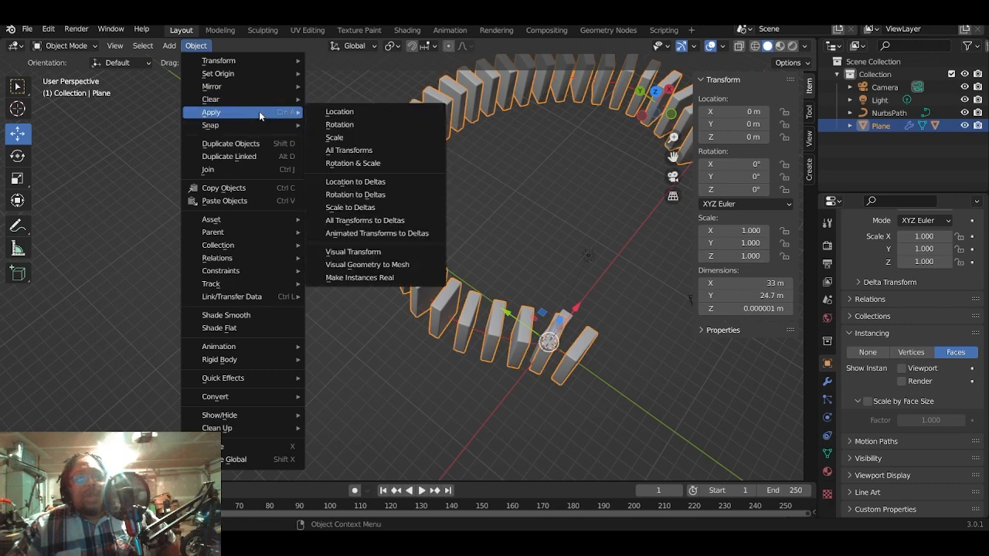
pyautogui.click(412, 280)
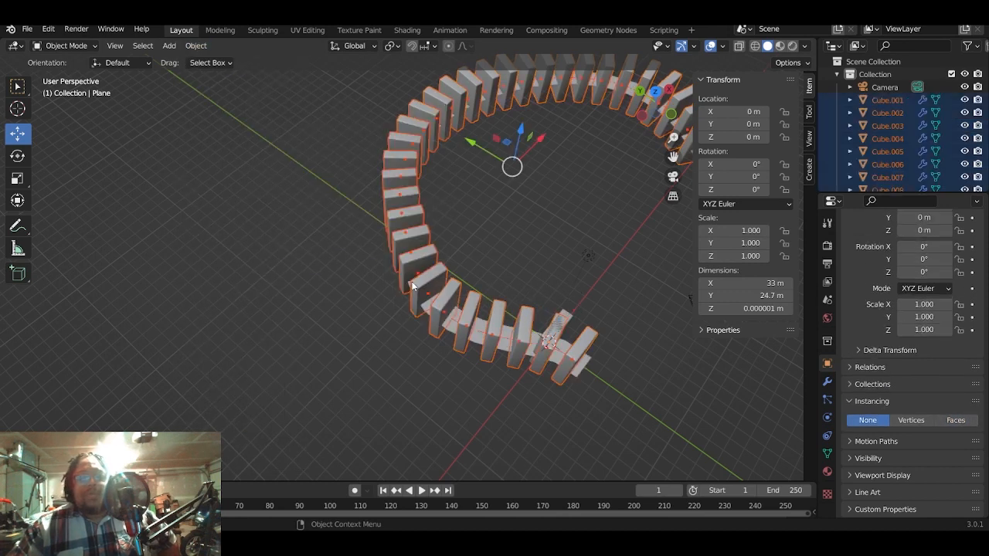
# - Clear the selection and pick several blocks along the arc one at a time to check that they are separate objects
pyautogui.moveTo(501, 271); pyautogui.dragTo(386, 310, button='middle')
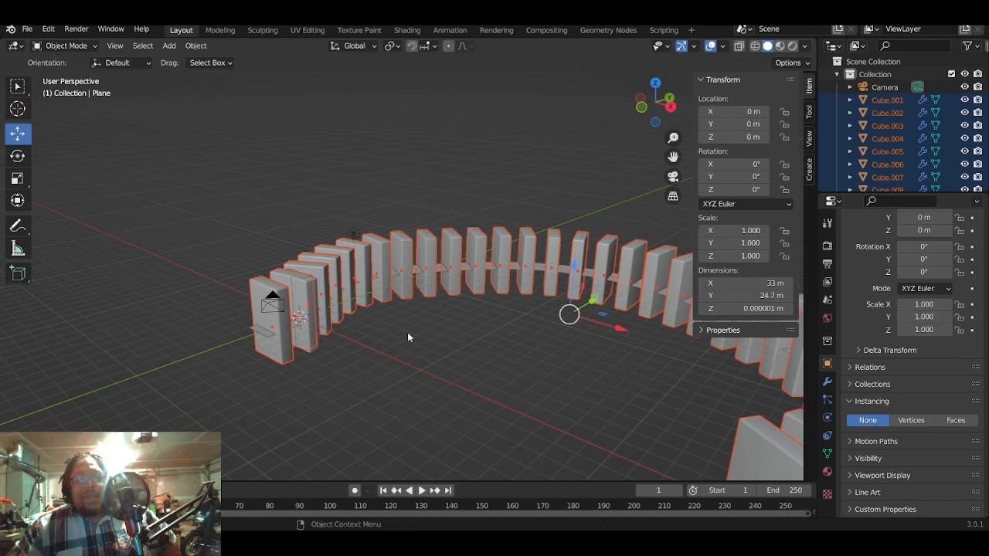
pyautogui.click(409, 336)
pyautogui.click(425, 255)
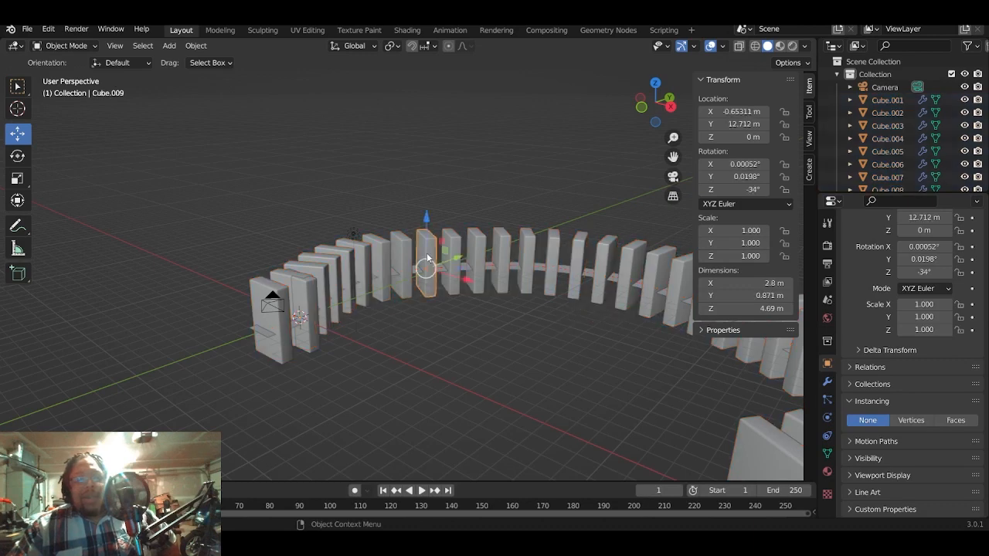
pyautogui.click(479, 238)
pyautogui.click(503, 241)
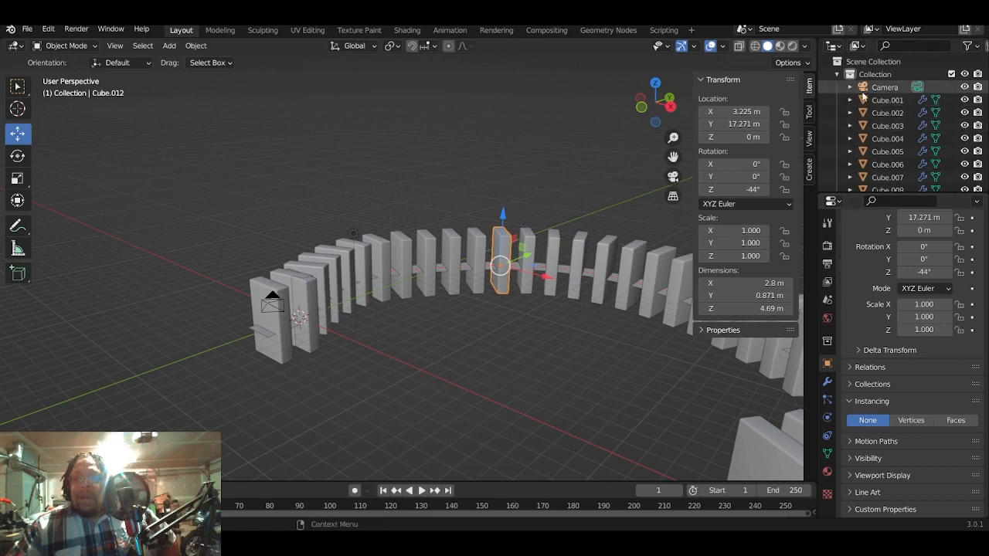
# - Delete the NurbsPath curve and the instancing plane from the scene
pyautogui.scroll(-3, 869, 105)
pyautogui.scroll(-10, 869, 102)
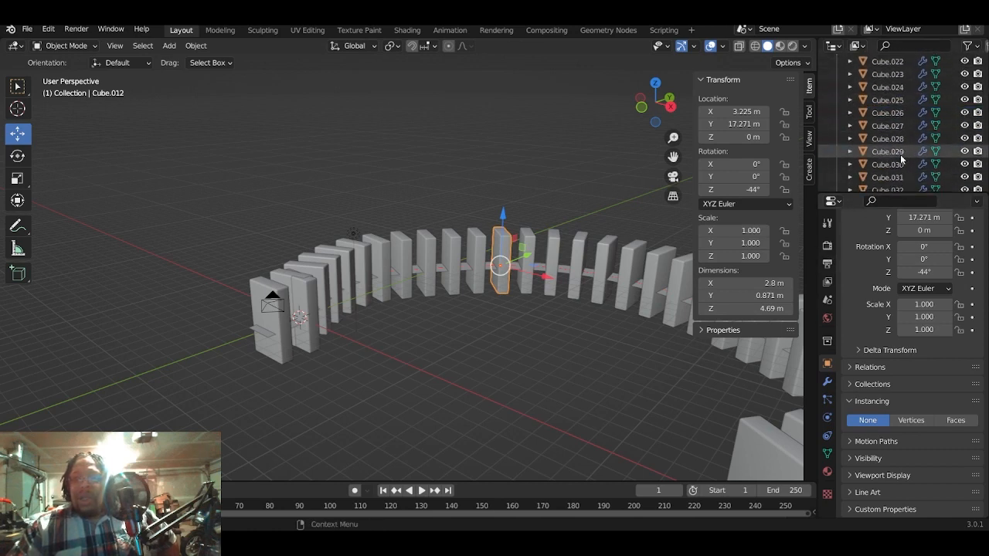
pyautogui.click(897, 168)
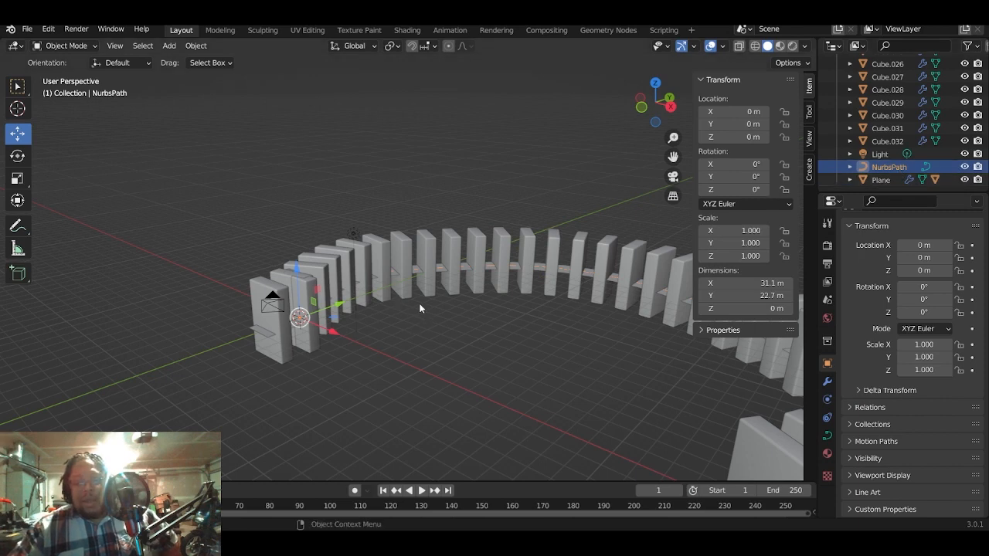
pyautogui.press('x')
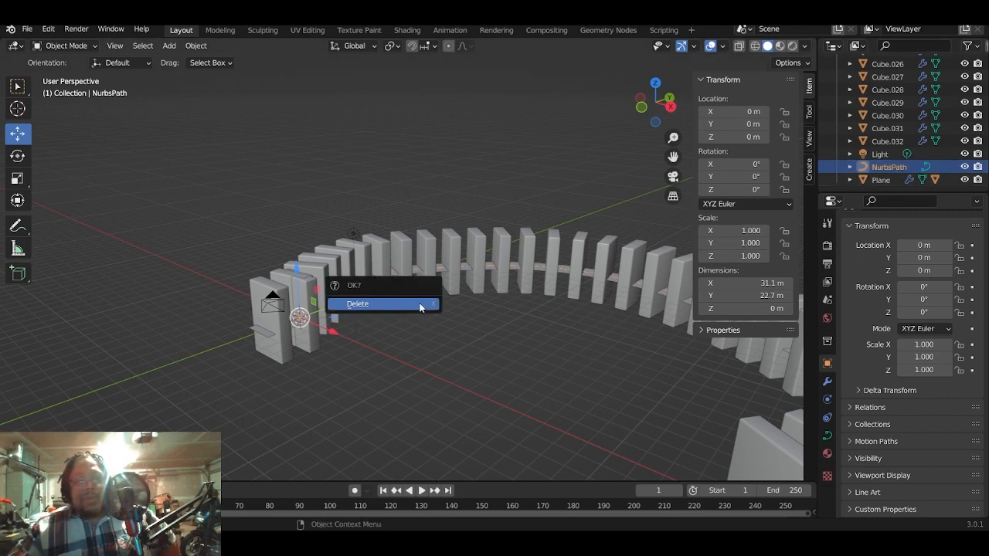
pyautogui.click(419, 303)
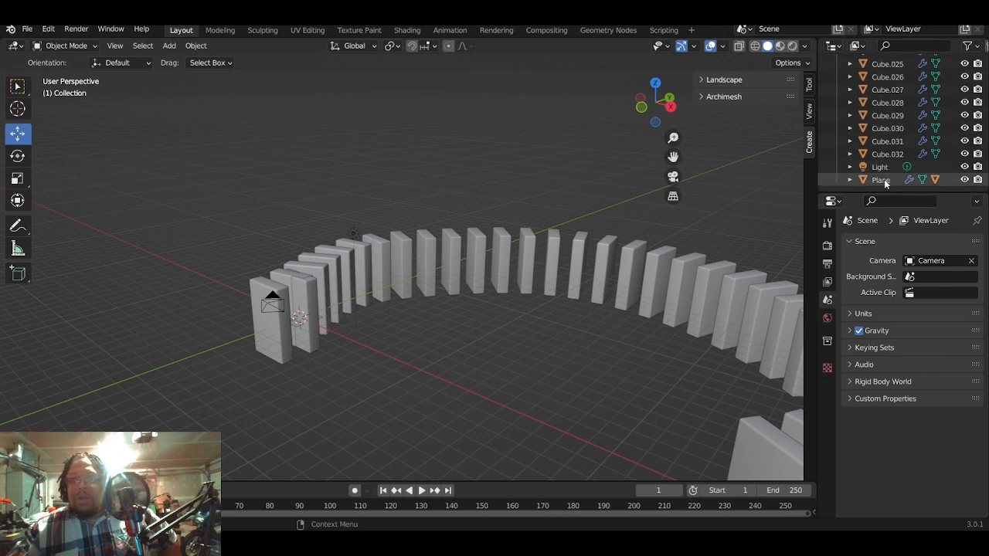
pyautogui.click(882, 180)
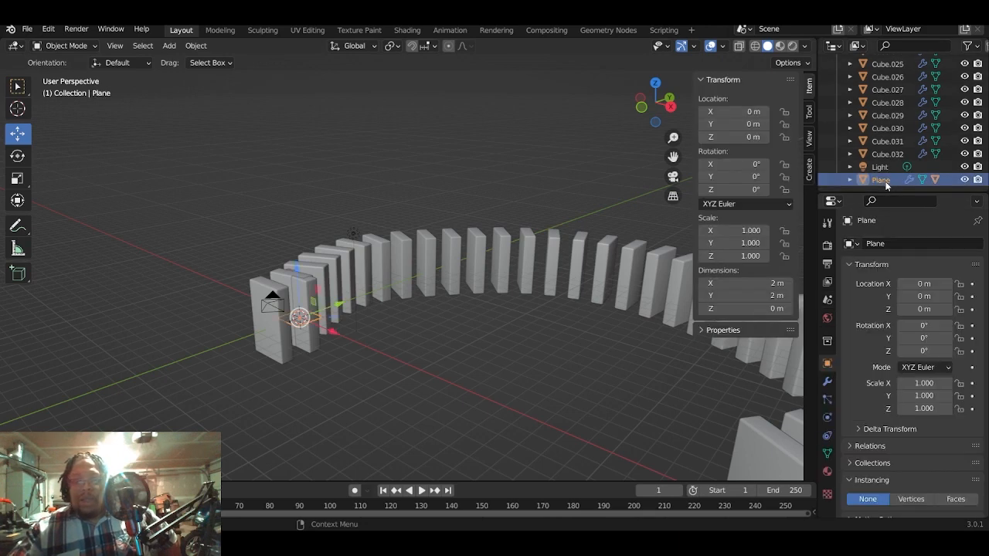
pyautogui.press('x')
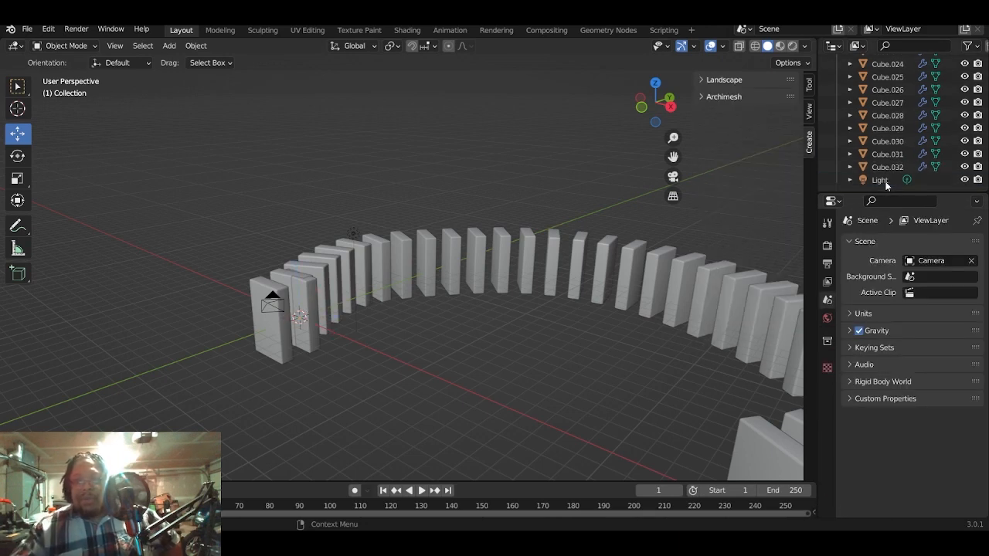
# - Examine the remaining arc of blocks from several angles, pick a few blocks individually, and clear the selection
pyautogui.scroll(3, 860, 147)
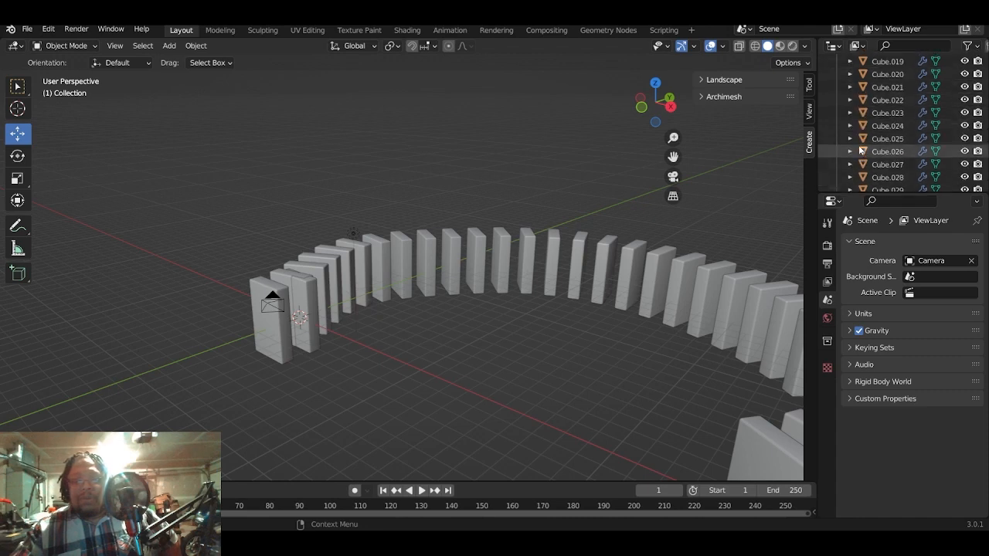
pyautogui.scroll(-2, 555, 226)
pyautogui.scroll(-3, 576, 345)
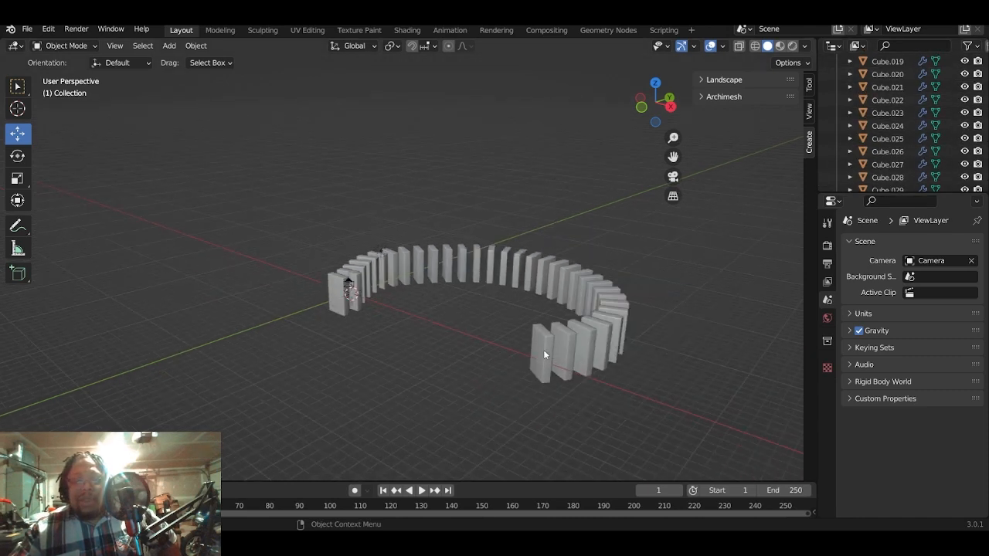
pyautogui.click(544, 354)
pyautogui.click(600, 328)
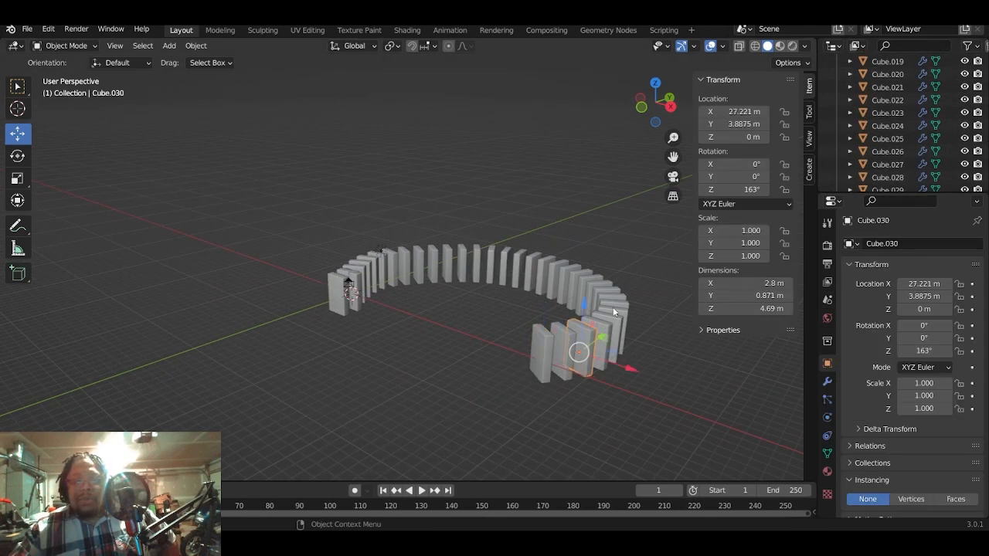
pyautogui.click(613, 306)
pyautogui.scroll(5, 442, 279)
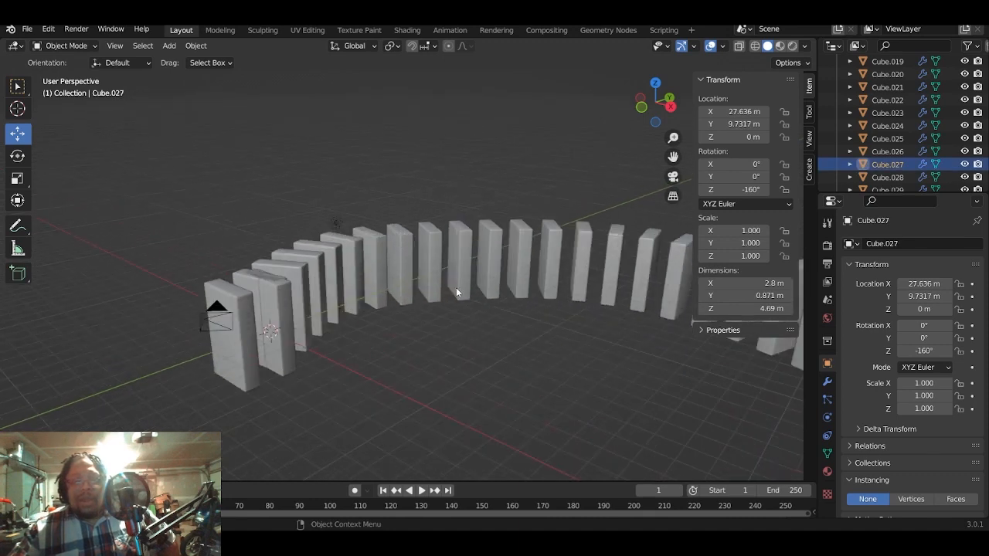
pyautogui.moveTo(456, 288); pyautogui.dragTo(441, 253, button='middle')
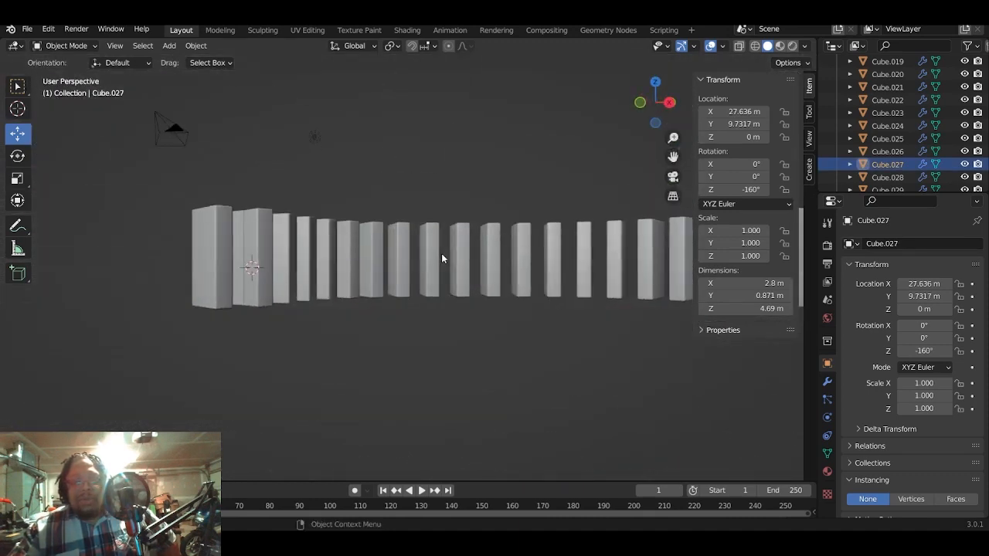
pyautogui.scroll(-3, 447, 260)
pyautogui.click(480, 317)
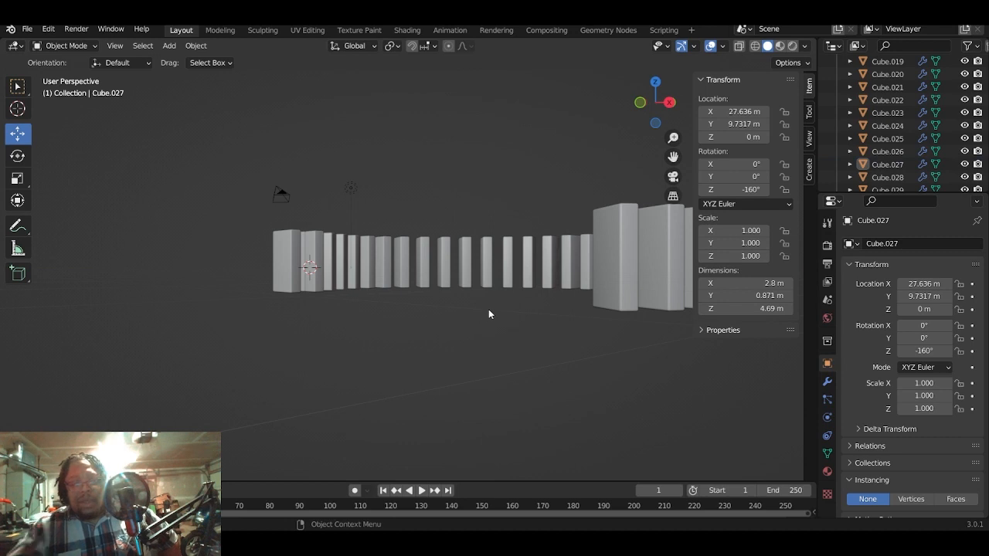
# - Add a mesh plane and lower it along Z to about -1.89 m, level with the blocks' undersides
pyautogui.press('KP_1')
pyautogui.scroll(-1, 488, 313)
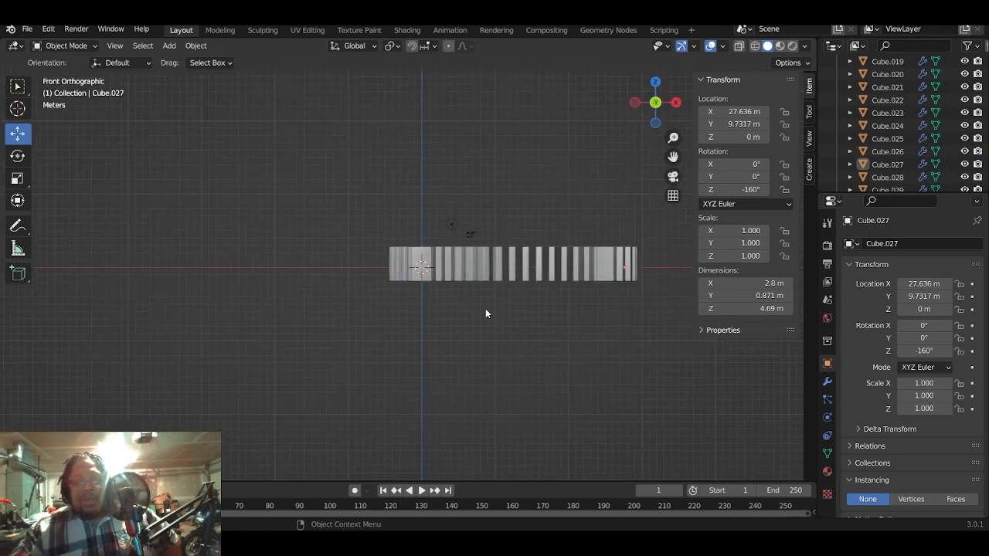
pyautogui.hotkey('shift', 'a')
pyautogui.moveTo(486, 310)
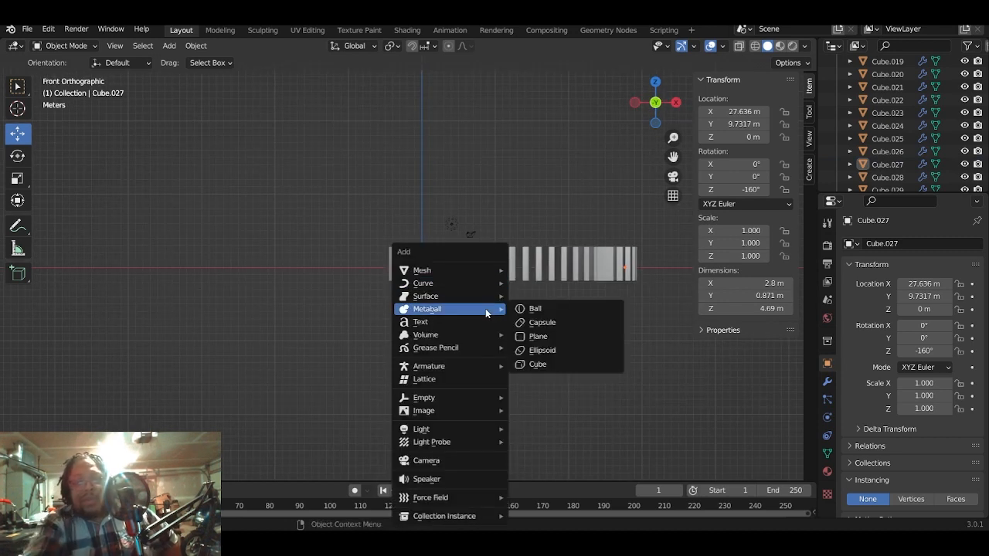
pyautogui.moveTo(504, 271)
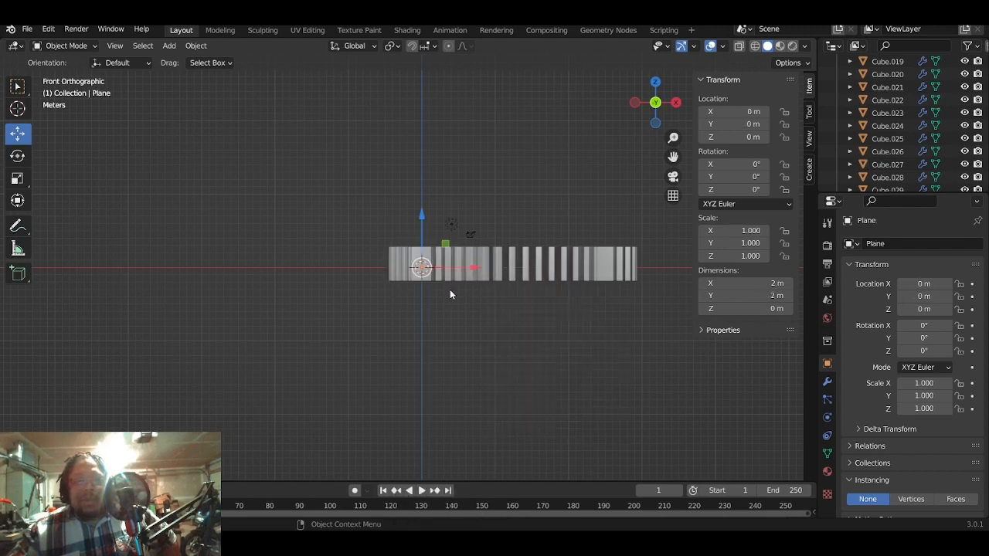
pyautogui.scroll(8, 449, 290)
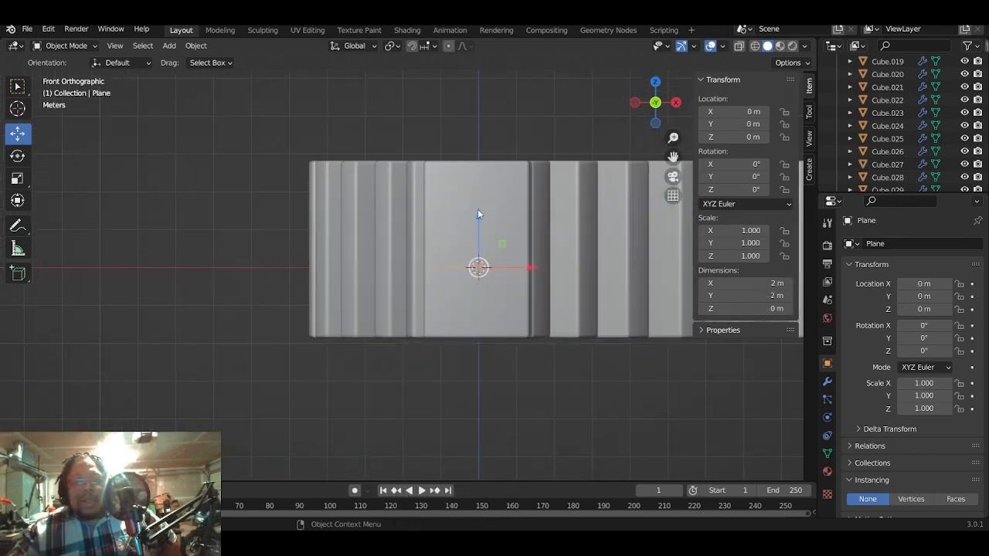
pyautogui.moveTo(477, 214); pyautogui.dragTo(490, 285)
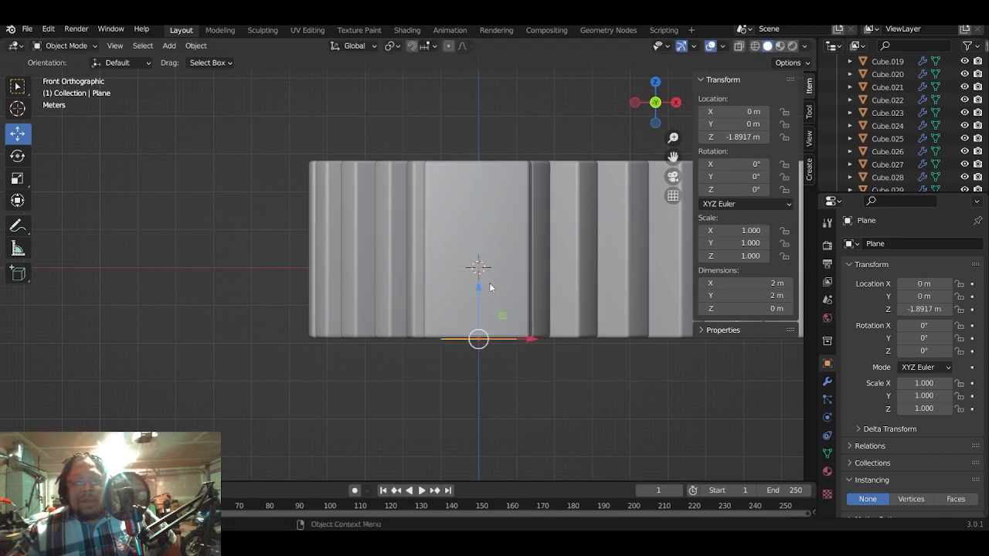
# - Scale the new plane uniformly by about 40.7 so it forms a ground under the whole arc
pyautogui.scroll(-3, 486, 294)
pyautogui.press('KP_7')
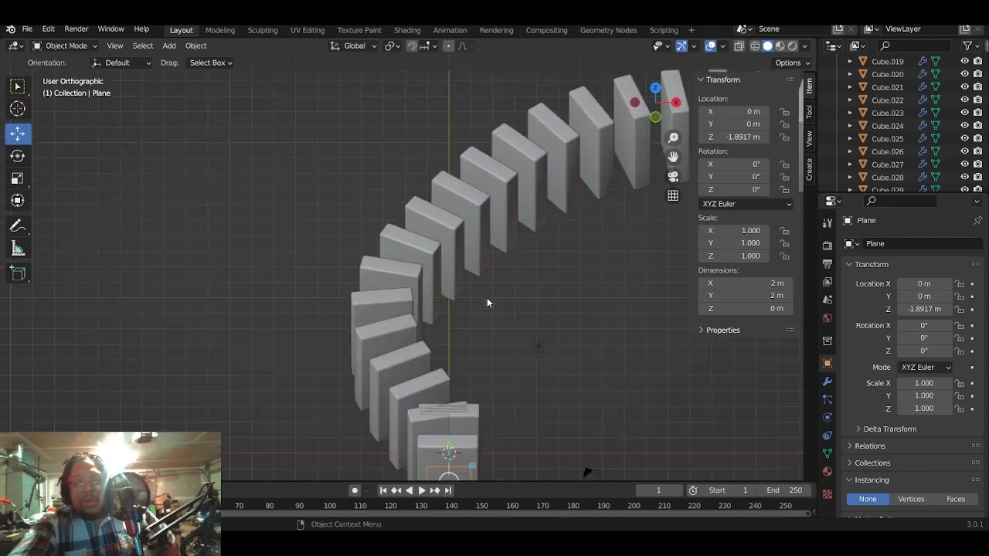
pyautogui.scroll(-3, 425, 332)
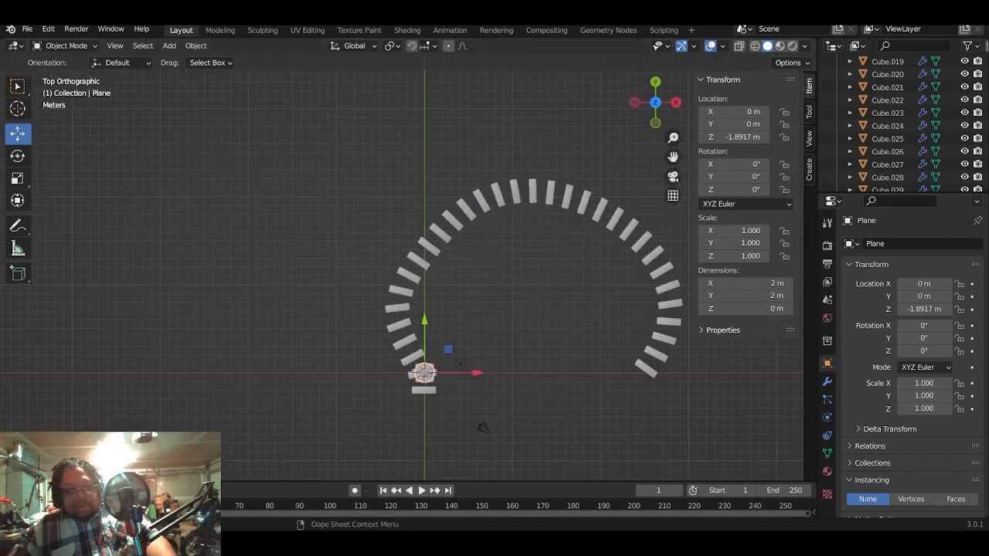
pyautogui.press('s')
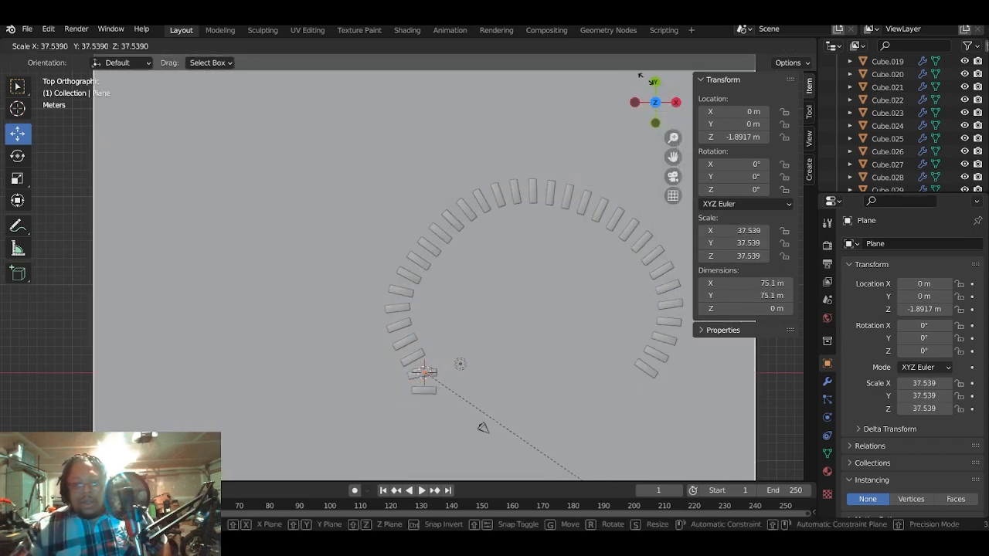
pyautogui.click(705, 457)
# - Select the end block nearest the camera and add Rigid Body physics of type Active to it
pyautogui.moveTo(704, 458); pyautogui.dragTo(539, 351, button='middle')
pyautogui.scroll(3, 524, 360)
pyautogui.scroll(2, 524, 361)
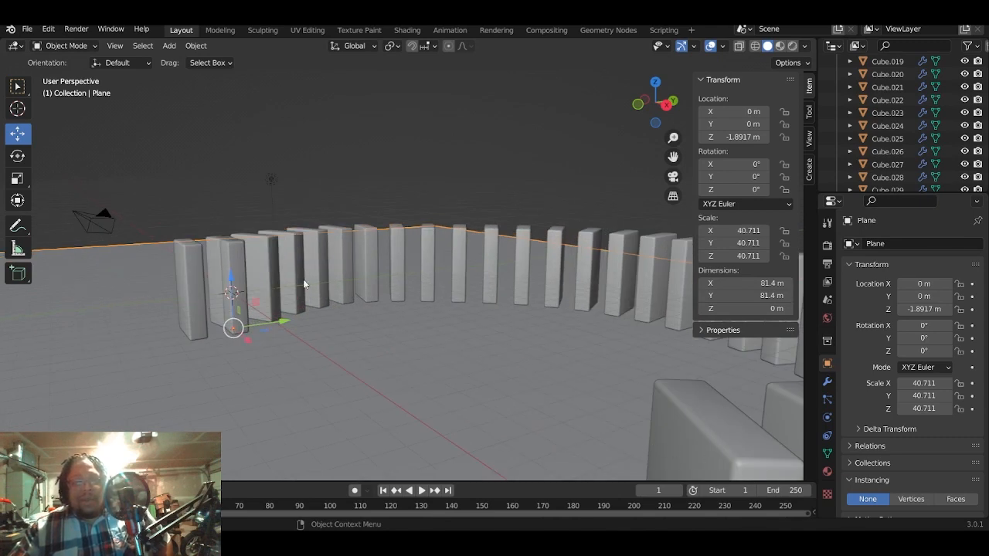
pyautogui.moveTo(307, 285); pyautogui.dragTo(340, 315, button='middle')
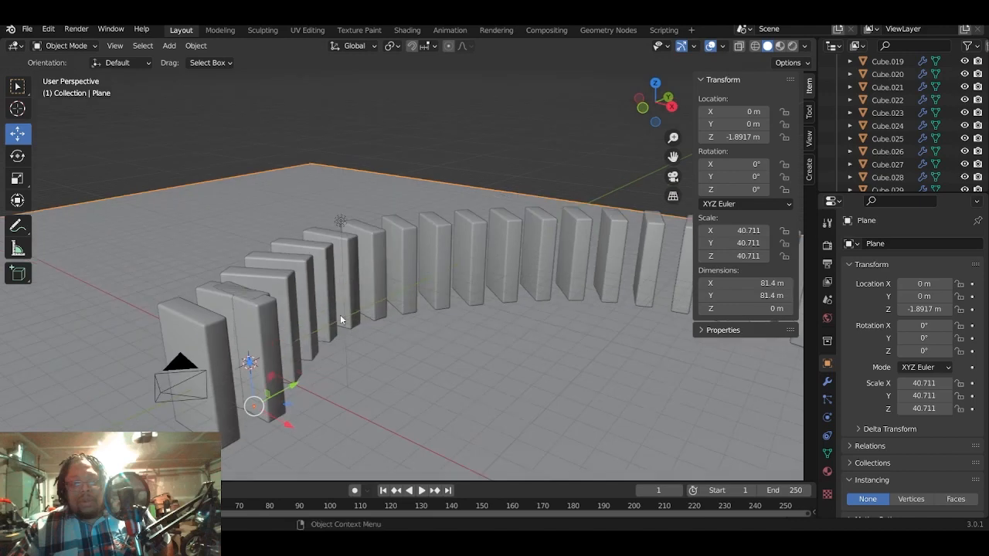
pyautogui.click(202, 326)
pyautogui.moveTo(422, 365); pyautogui.dragTo(517, 374, button='middle')
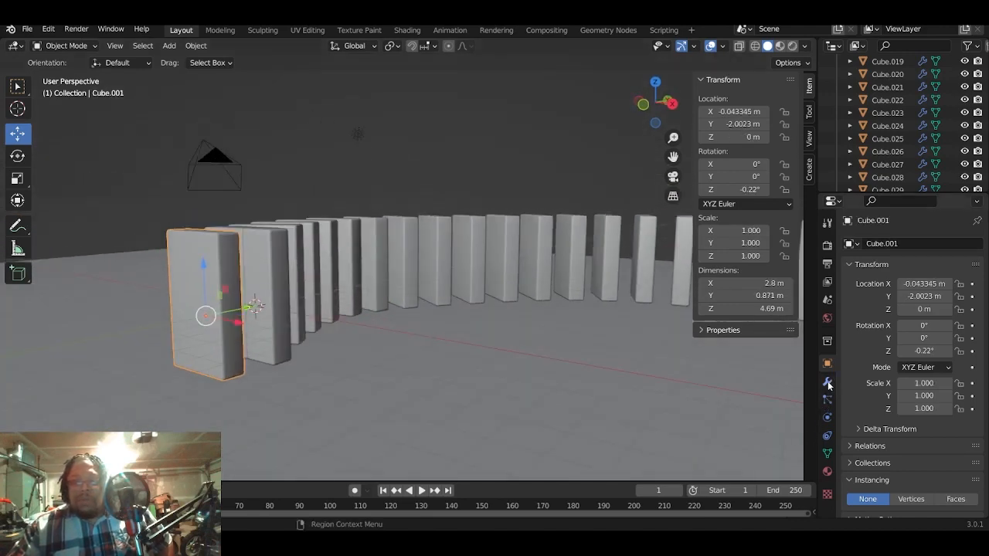
pyautogui.click(827, 435)
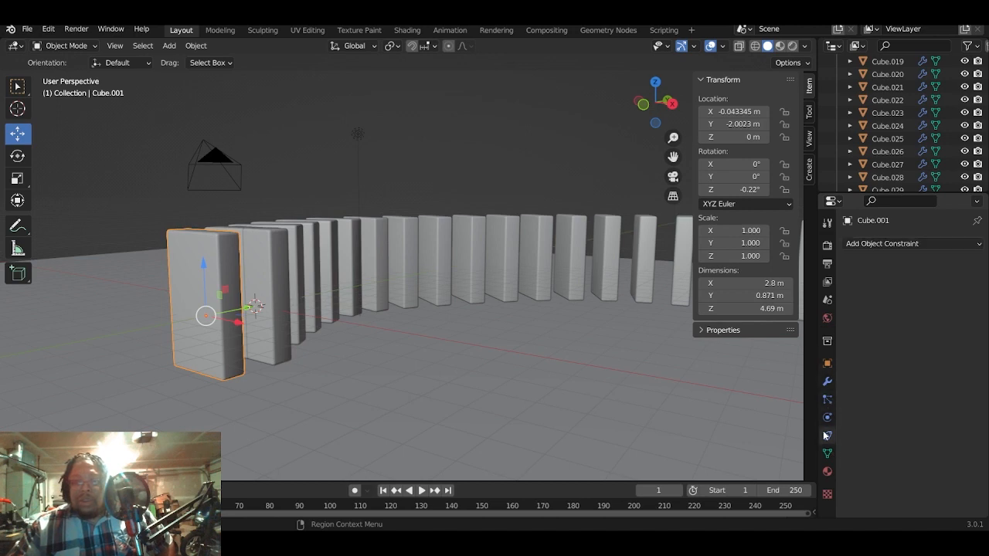
pyautogui.click(826, 418)
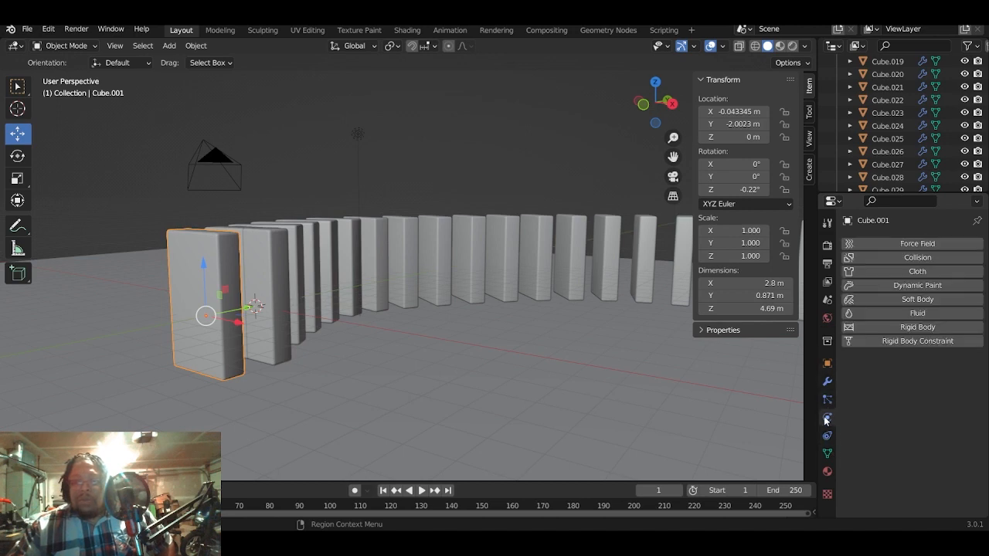
pyautogui.click(963, 331)
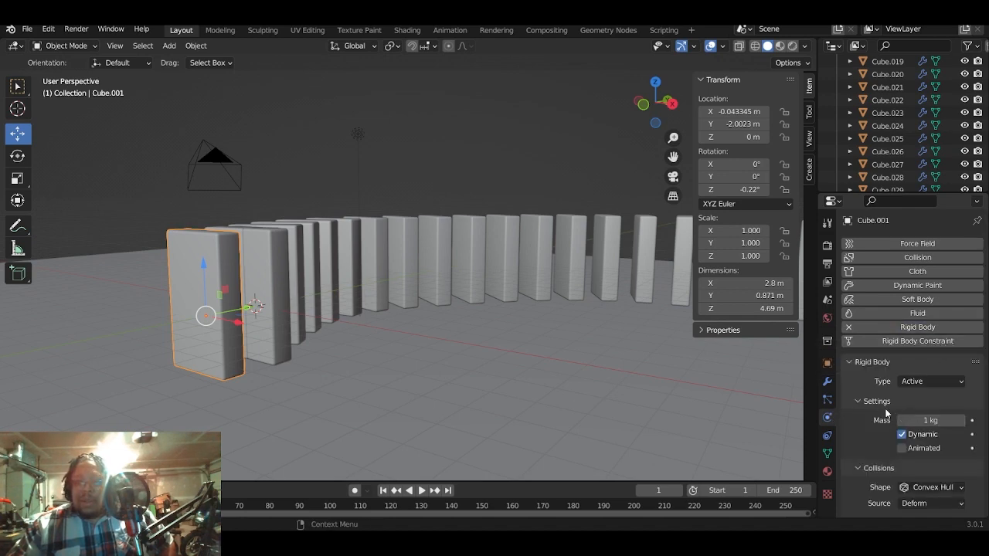
# - Set the end block's rigid body mass to 8000 kg and look over its collision settings
pyautogui.scroll(-2, 881, 422)
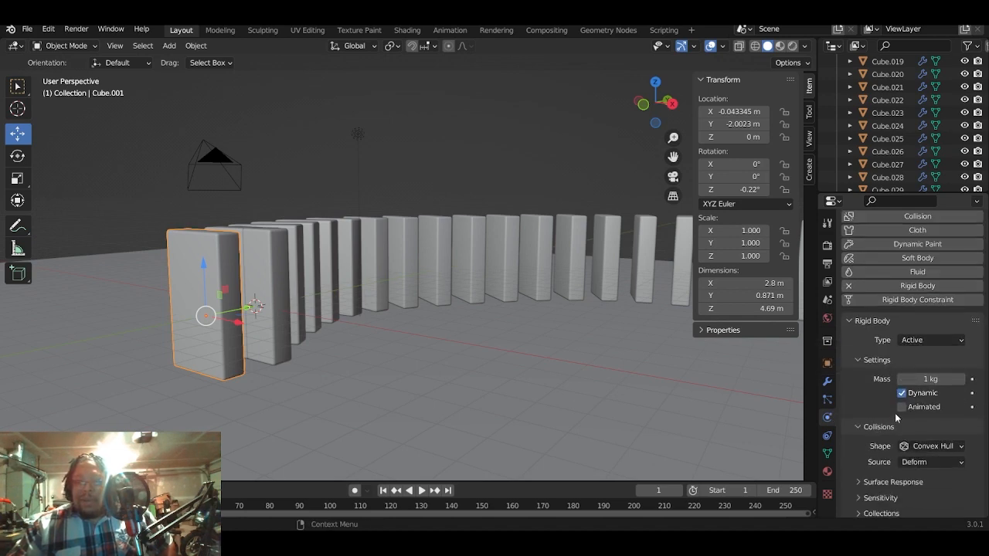
pyautogui.click(931, 379)
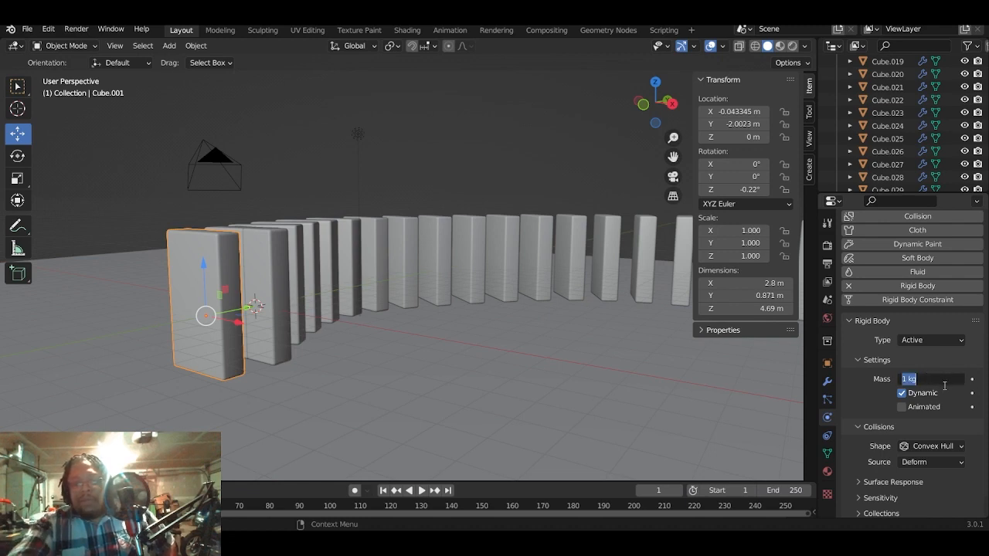
pyautogui.write('8000')
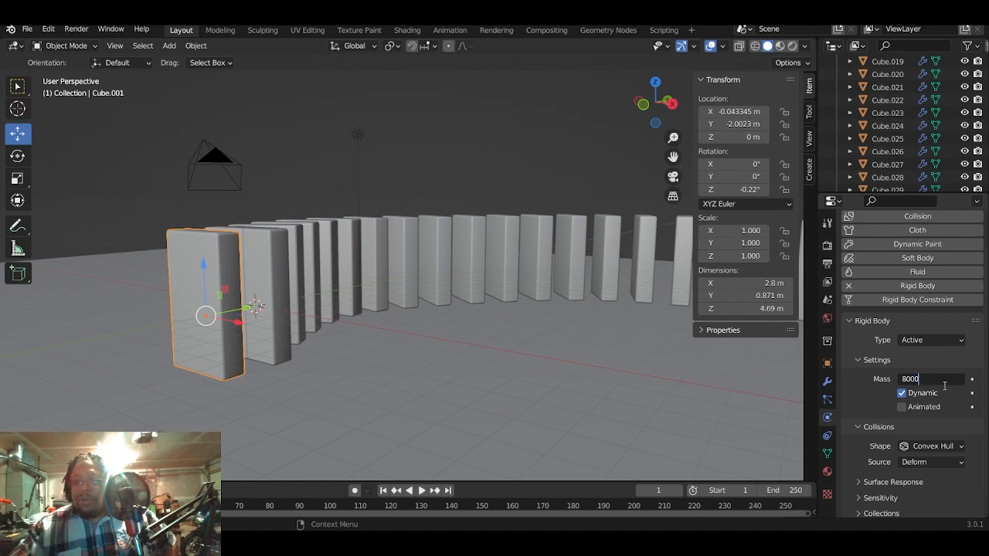
pyautogui.press('Return')
pyautogui.scroll(-1, 874, 409)
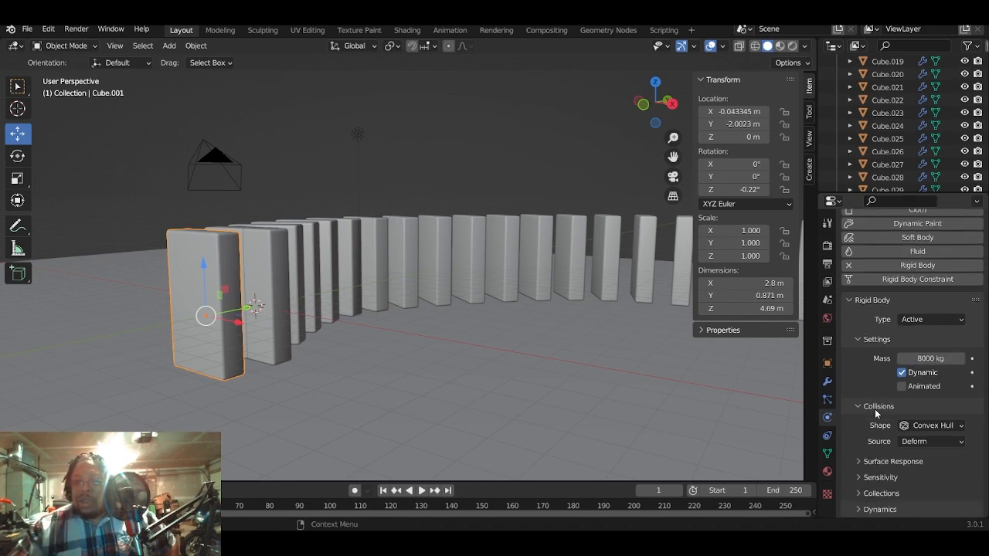
pyautogui.scroll(1, 873, 410)
pyautogui.scroll(-1, 867, 414)
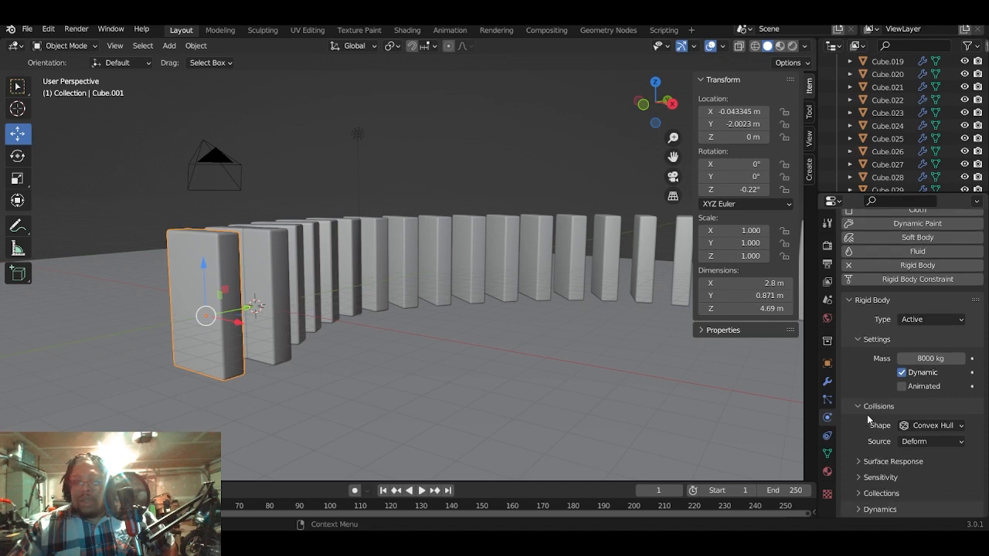
# - Play the simulation briefly to test the end block's motion, stop it, and return to the first frame
pyautogui.click(422, 491)
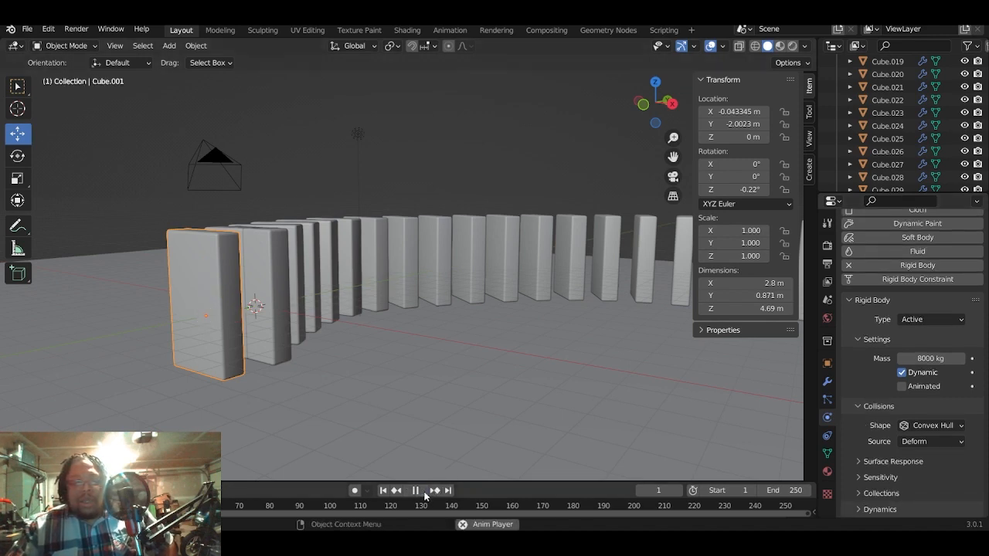
pyautogui.click(416, 492)
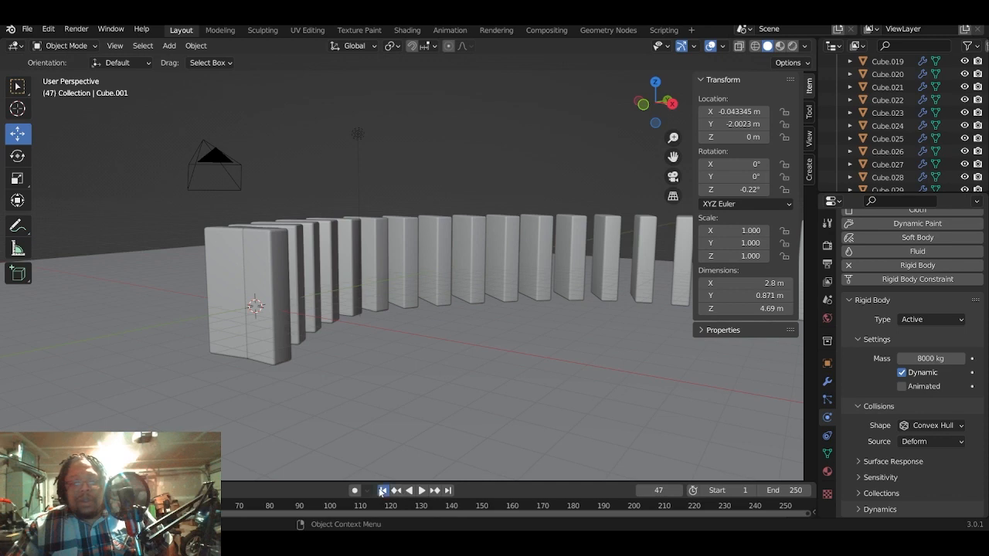
pyautogui.click(383, 491)
# - Add Rigid Body physics to the ground plane and set its type to Passive
pyautogui.click(437, 427)
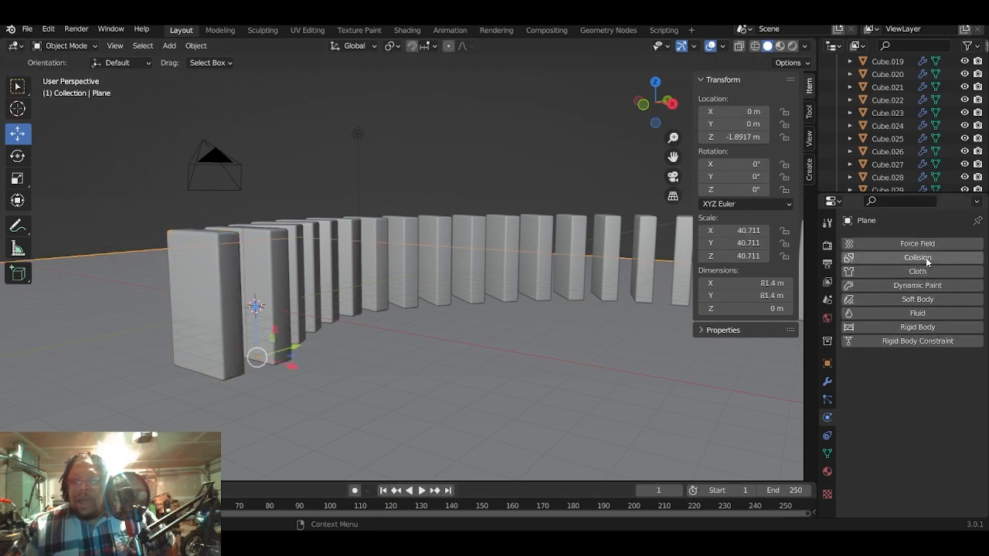
pyautogui.click(968, 328)
pyautogui.click(949, 381)
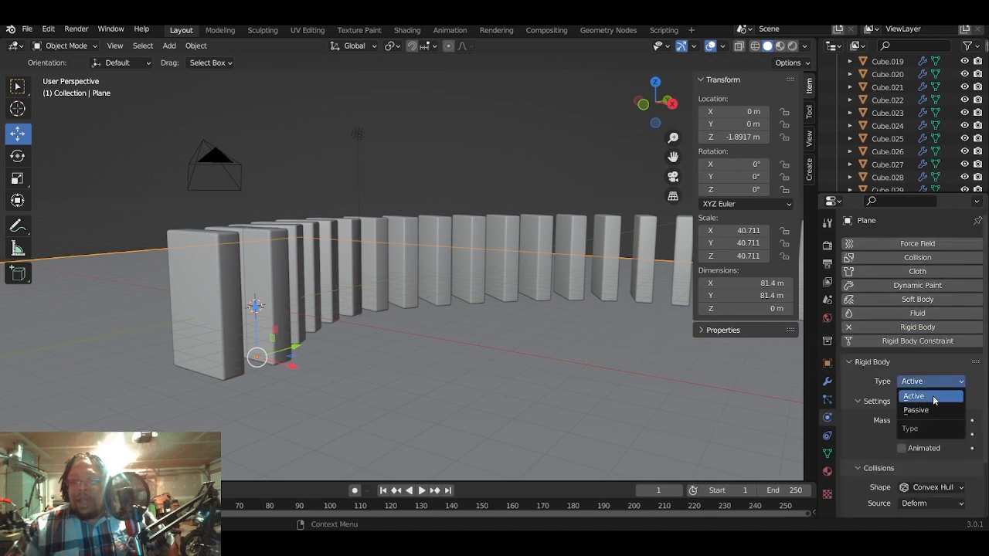
pyautogui.click(932, 411)
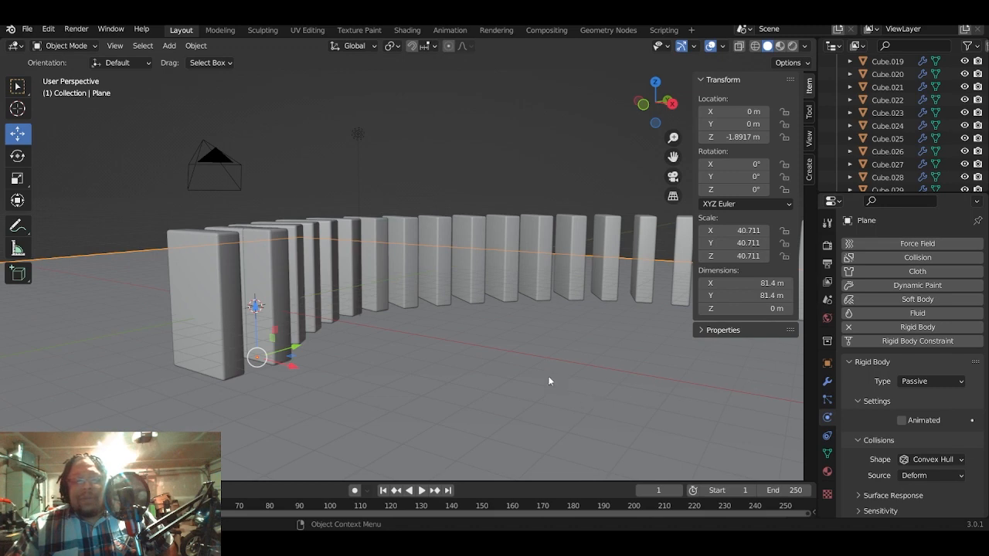
# - Play the simulation briefly to test the end block resting on the ground plane, stop it, and return to the first frame
pyautogui.click(422, 491)
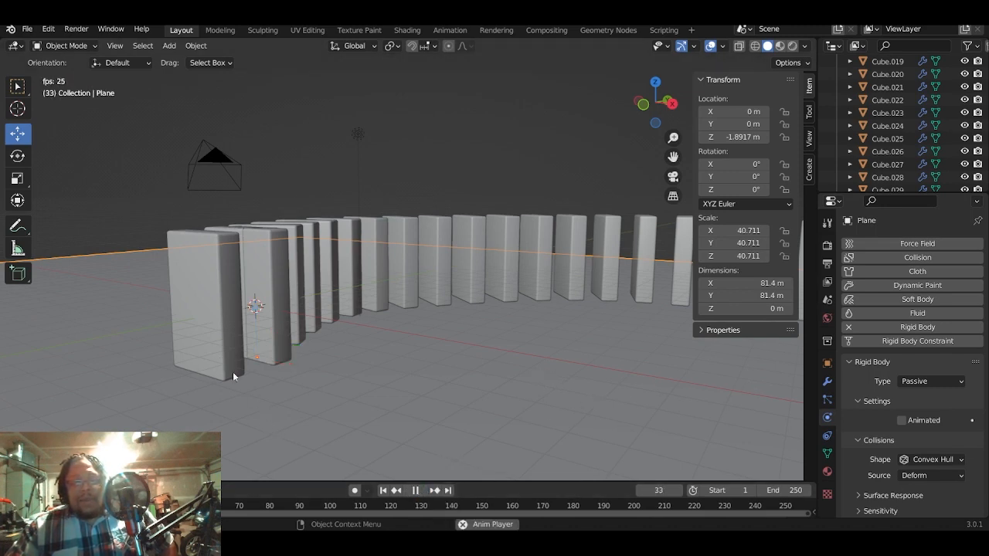
pyautogui.click(415, 491)
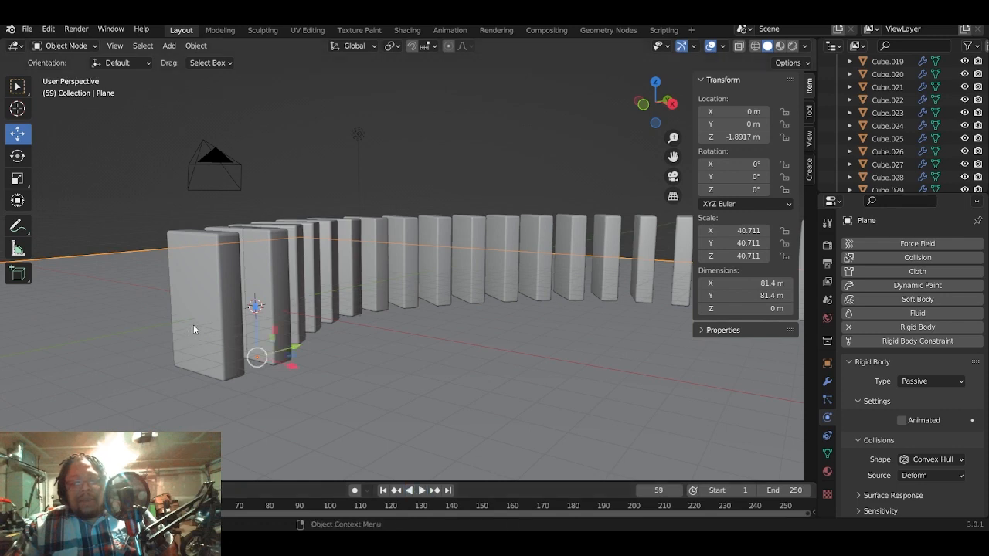
pyautogui.click(383, 491)
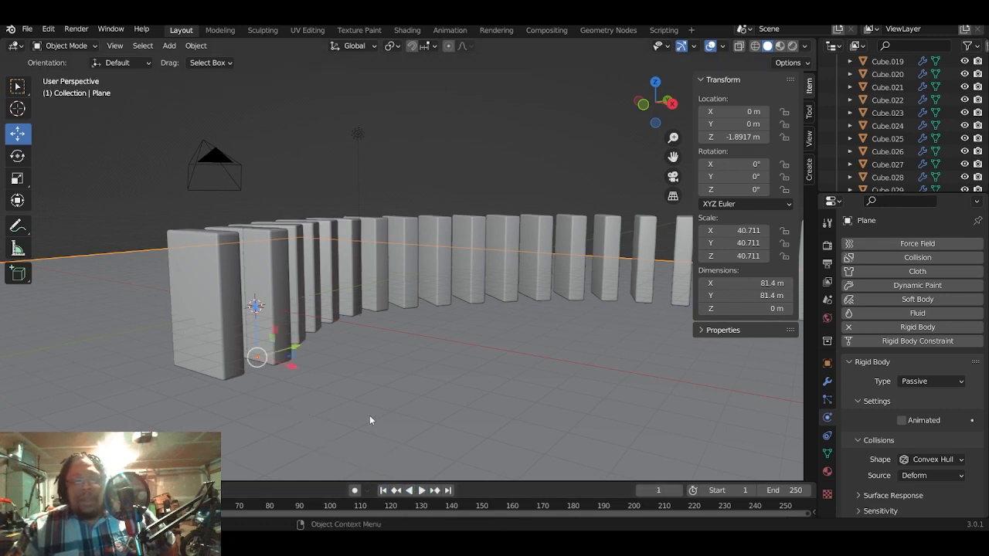
# - Select Cube.001 through Cube.032 with Cube.001 as the active object, and copy its rigid body settings to all the others
pyautogui.scroll(-5, 356, 409)
pyautogui.scroll(2, 364, 404)
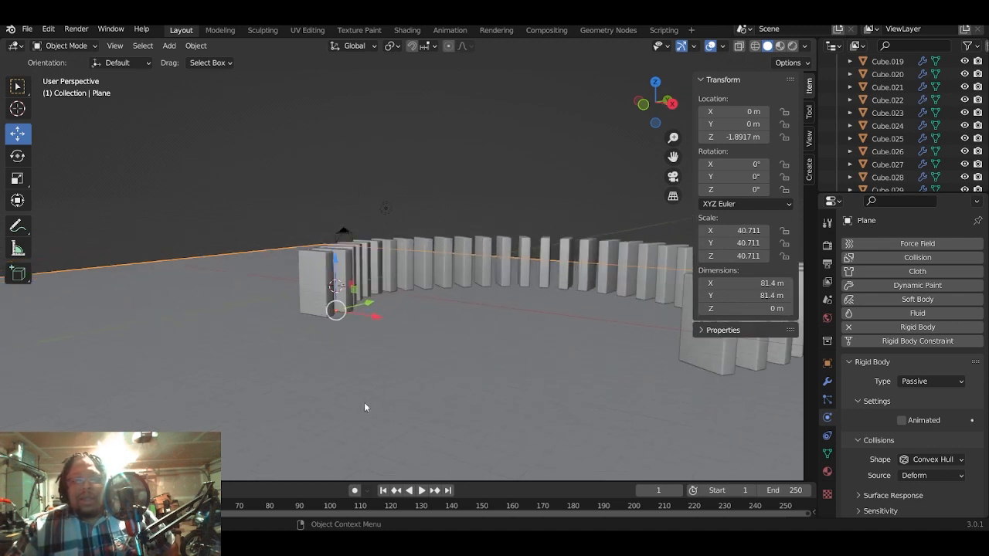
pyautogui.scroll(3, 903, 124)
pyautogui.scroll(6, 904, 128)
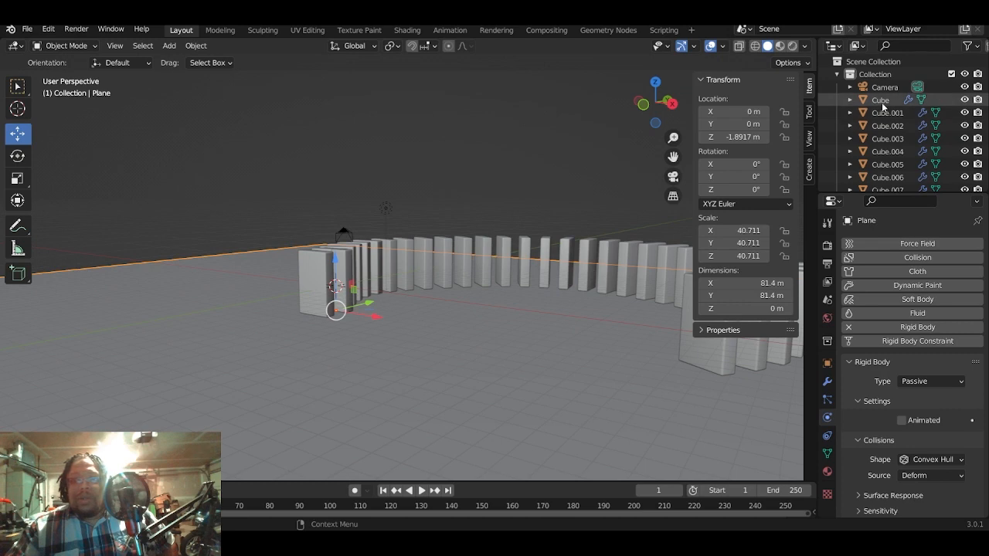
pyautogui.click(888, 113)
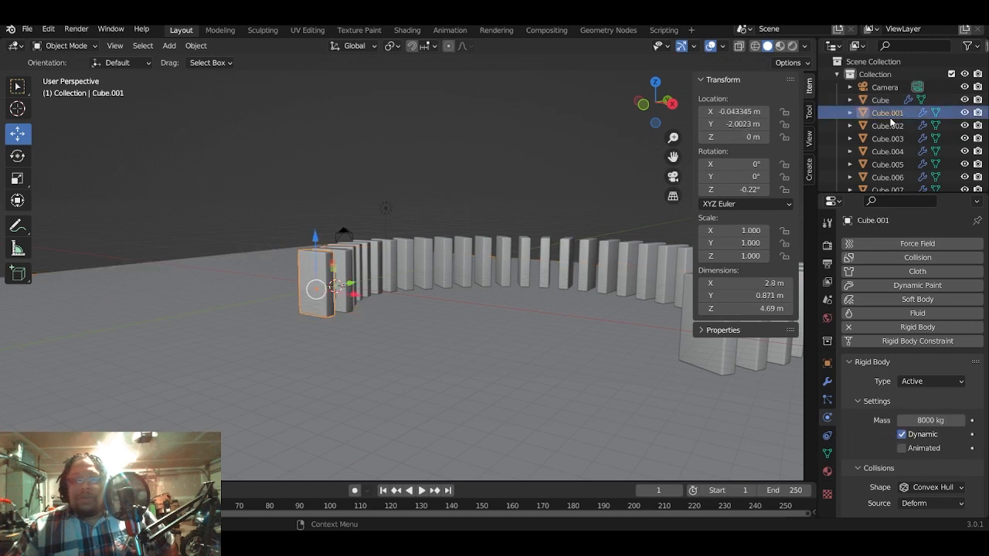
pyautogui.scroll(-5, 892, 124)
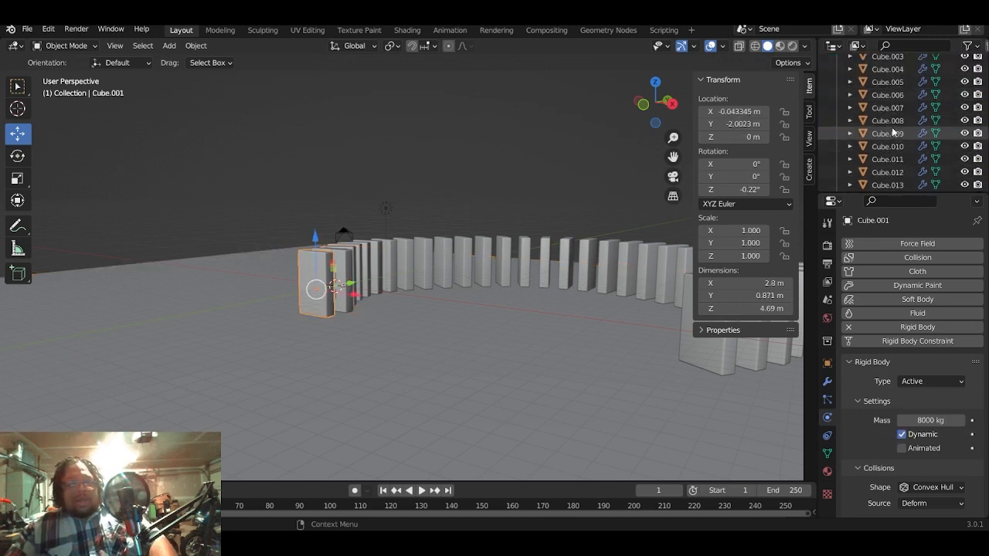
pyautogui.scroll(-10, 894, 133)
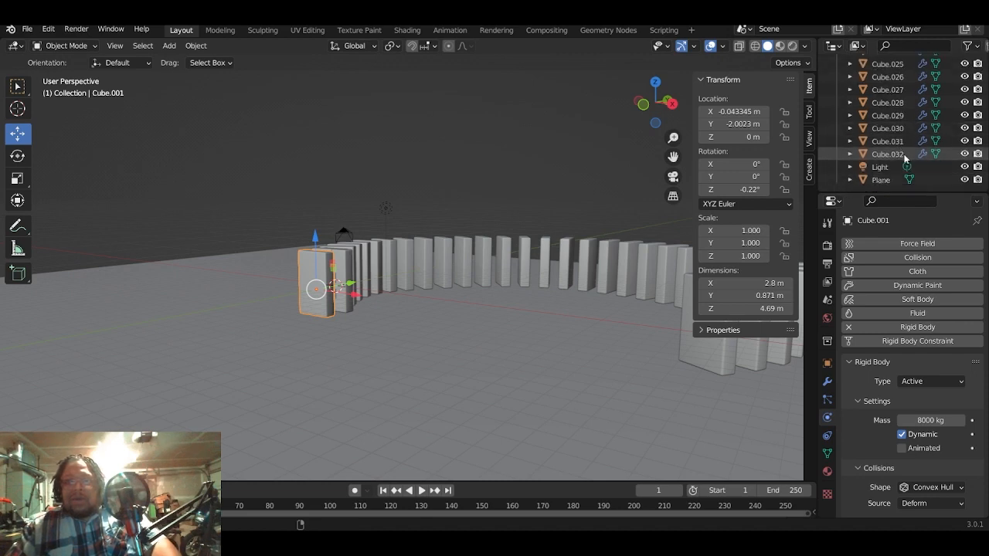
pyautogui.keyDown('shift'); pyautogui.click(906, 156); pyautogui.keyUp('shift')
pyautogui.press('KP_Decimal')
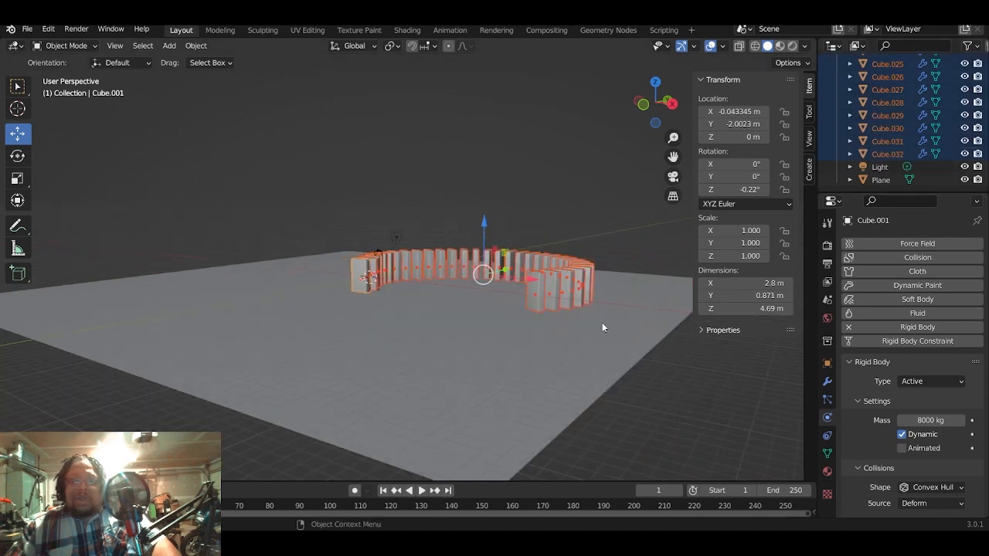
pyautogui.moveTo(604, 327); pyautogui.dragTo(579, 366, button='middle')
pyautogui.scroll(3, 196, 114)
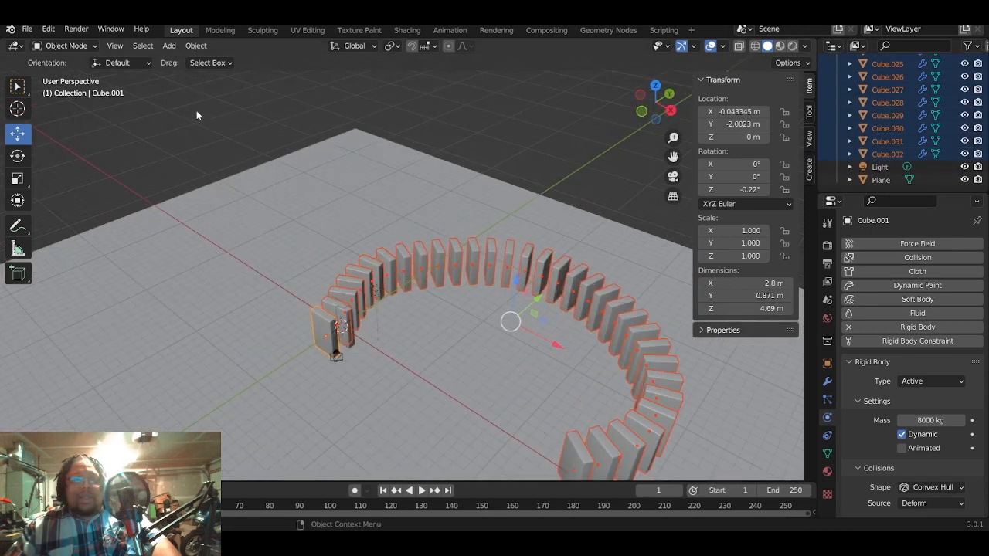
pyautogui.click(193, 45)
pyautogui.moveTo(235, 127)
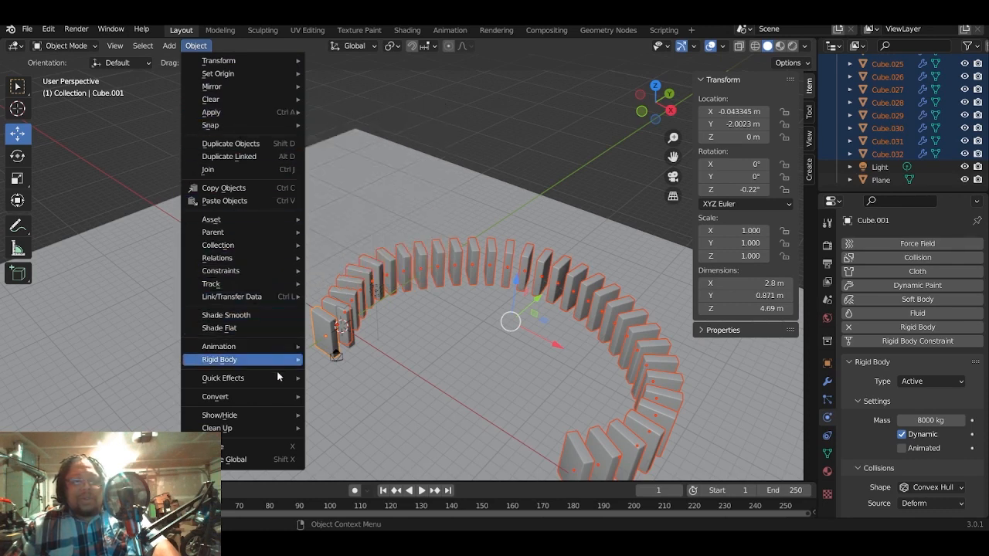
pyautogui.moveTo(266, 394)
pyautogui.moveTo(253, 360)
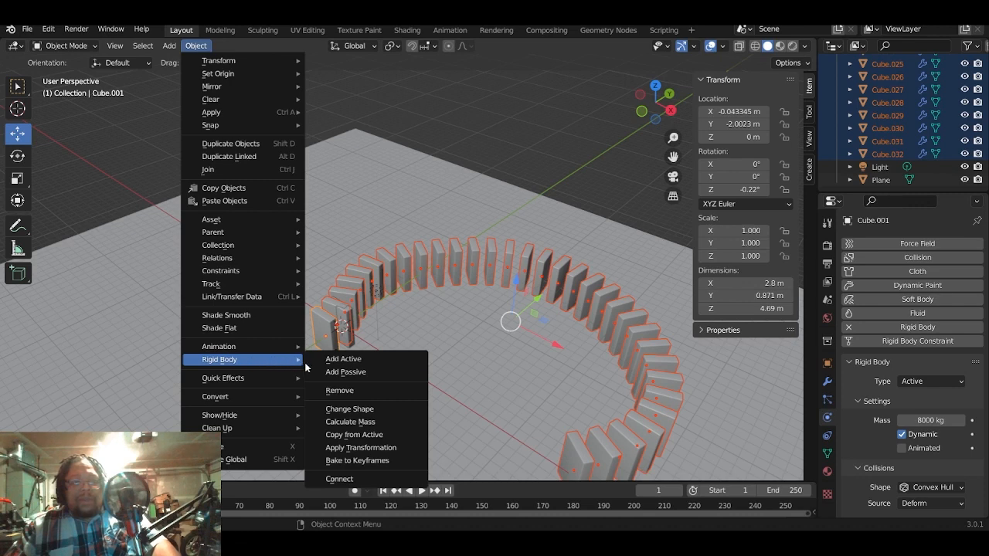
pyautogui.click(384, 438)
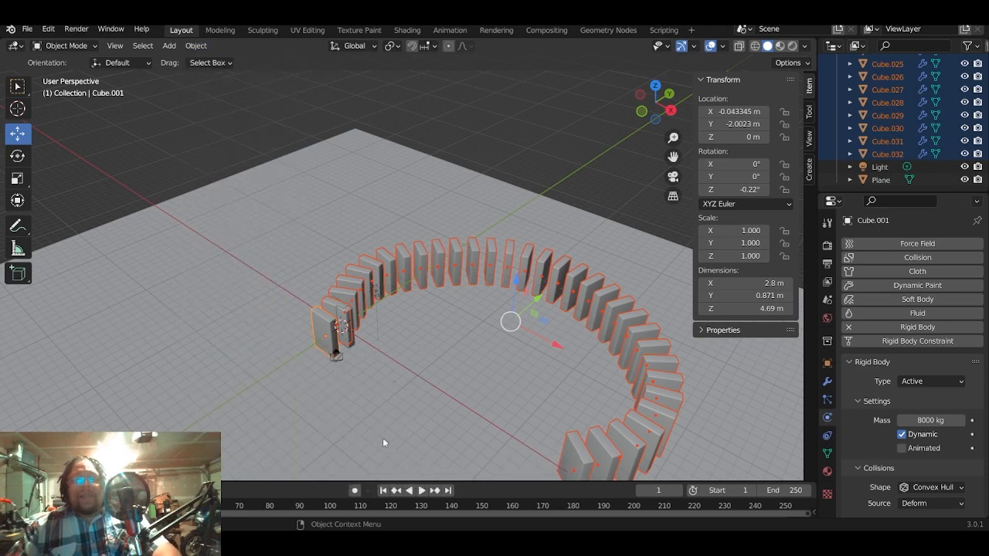
# - Play the simulation briefly to test all the blocks together, stop it, and return to the first frame
pyautogui.scroll(-2, 369, 415)
pyautogui.scroll(3, 366, 413)
pyautogui.moveTo(366, 416); pyautogui.dragTo(324, 337, button='middle')
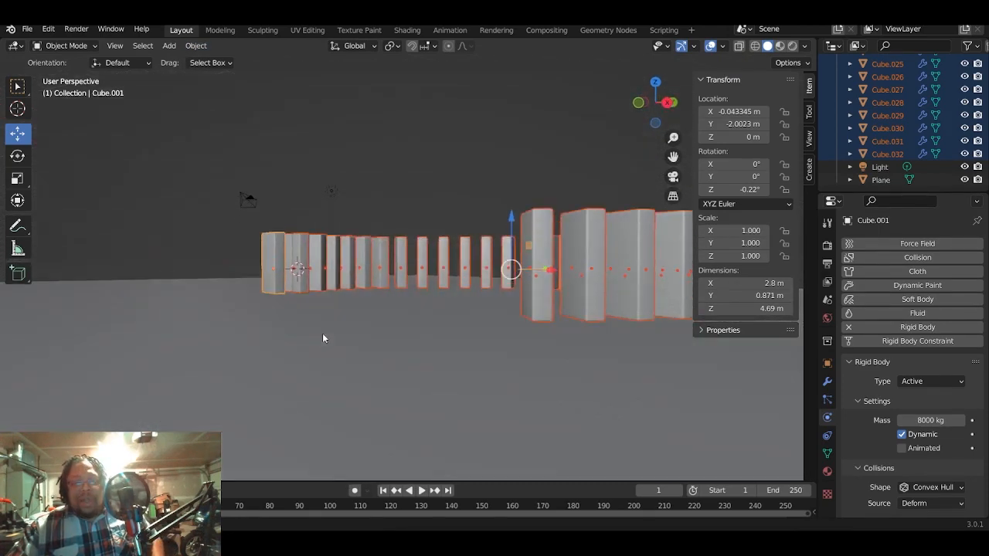
pyautogui.click(422, 491)
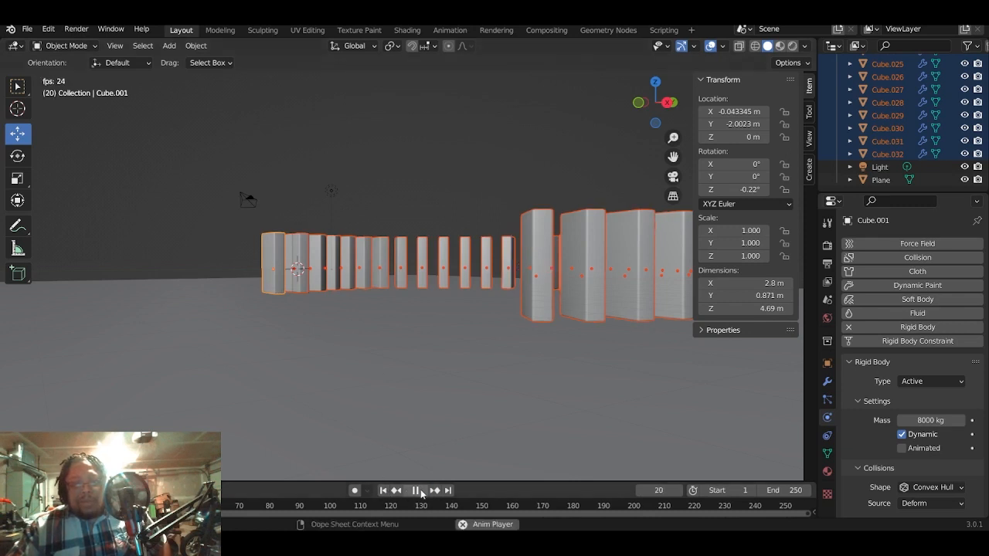
pyautogui.click(421, 490)
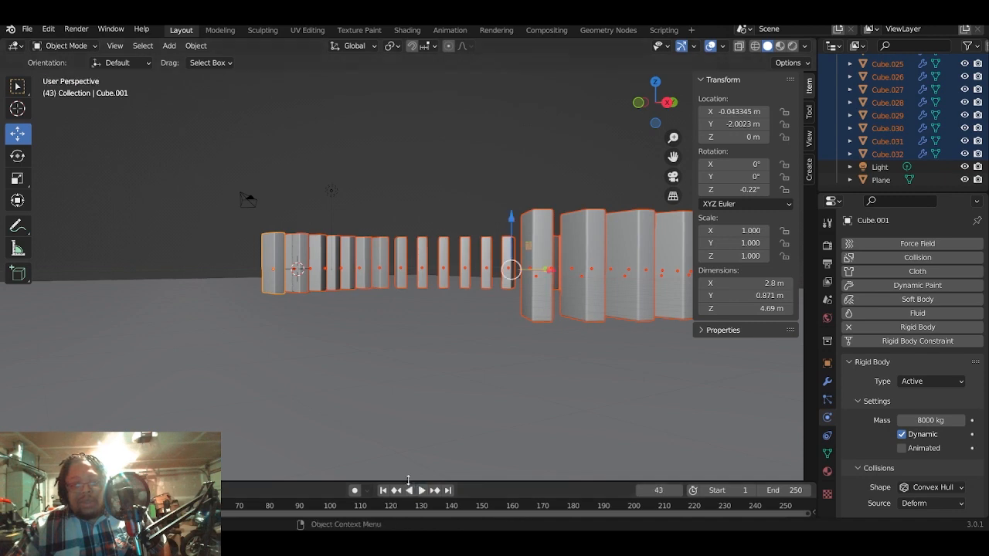
pyautogui.click(383, 491)
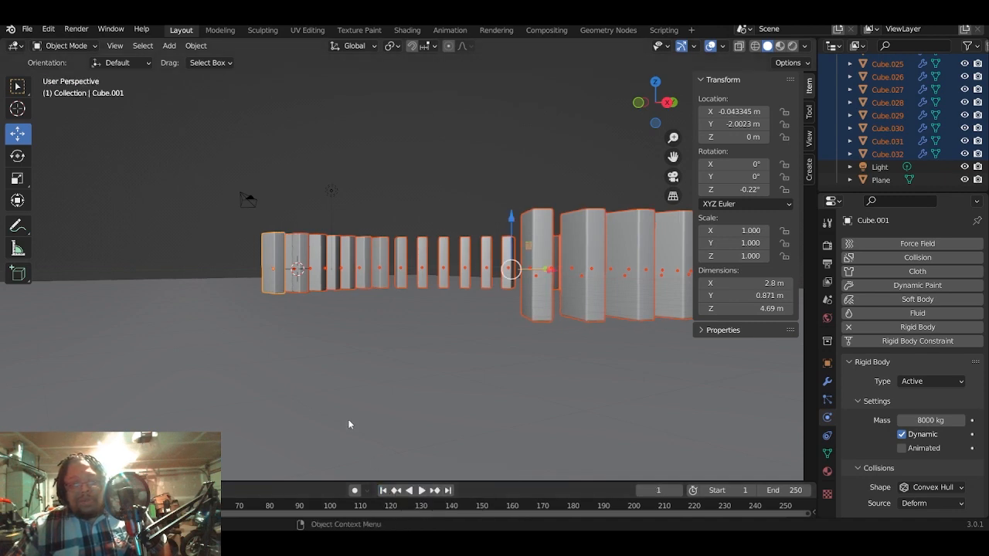
# - Deselect the blocks and delete the original block named Cube, which overlaps another block at the world origin
pyautogui.moveTo(348, 419); pyautogui.dragTo(385, 331, button='middle')
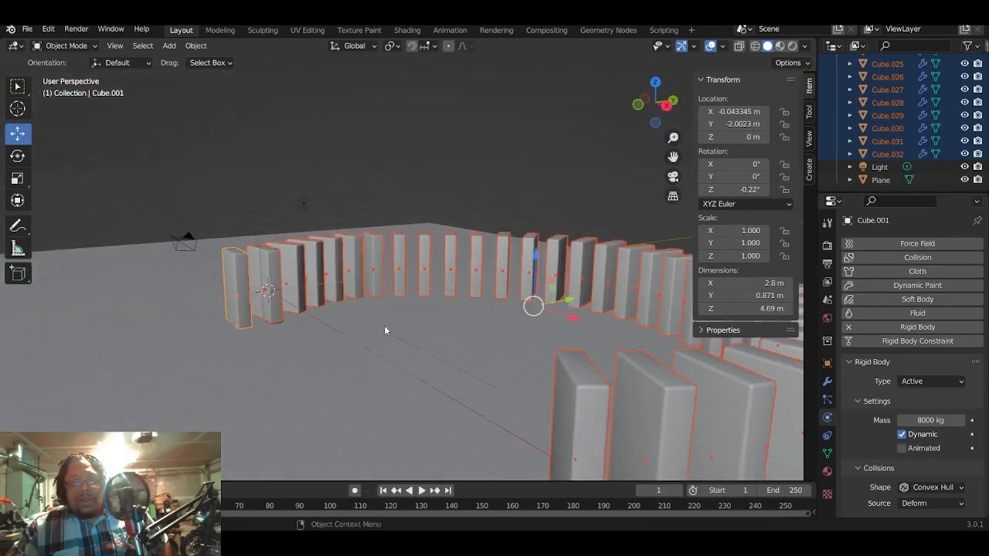
pyautogui.scroll(1, 384, 326)
pyautogui.scroll(-2, 384, 327)
pyautogui.click(413, 153)
pyautogui.scroll(1, 484, 273)
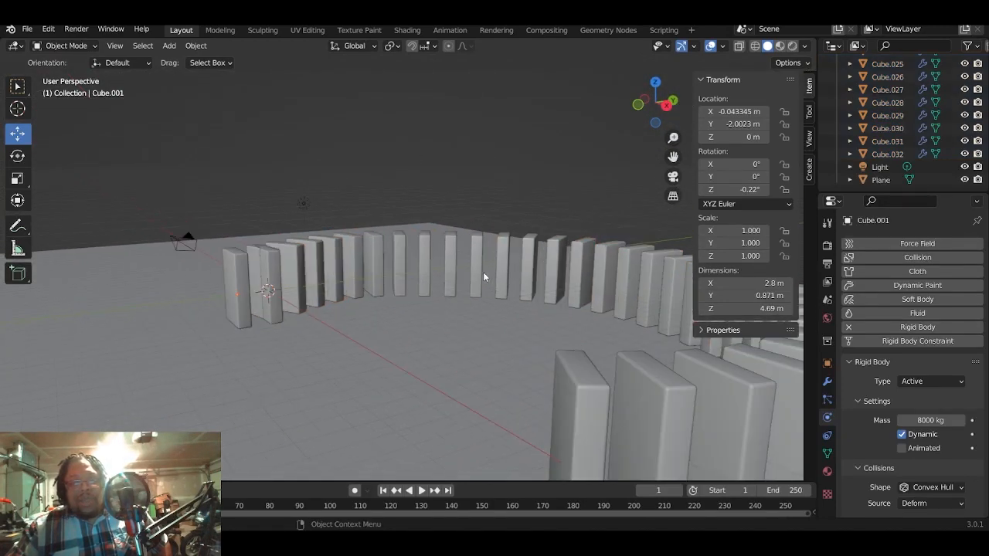
pyautogui.moveTo(484, 277); pyautogui.dragTo(455, 314, button='middle')
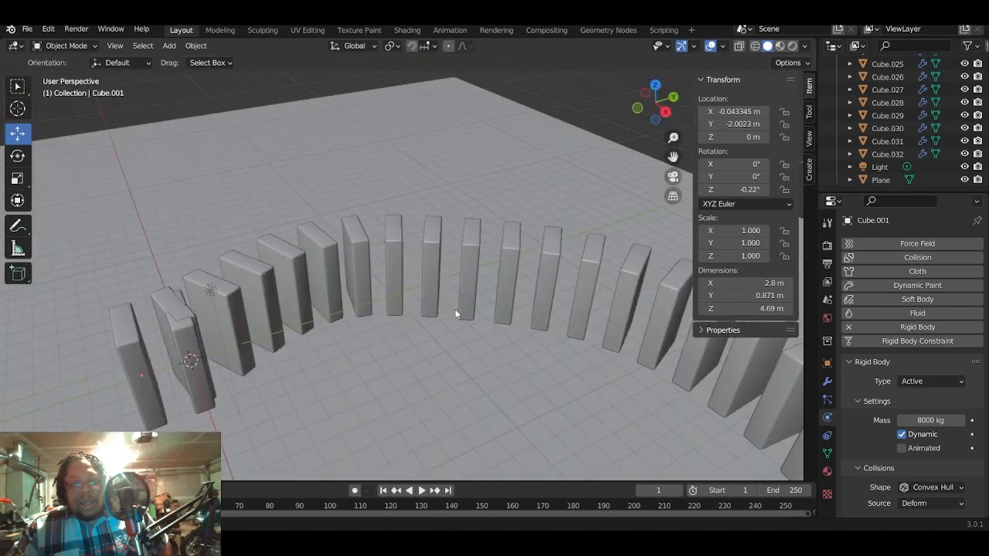
pyautogui.scroll(6, 889, 93)
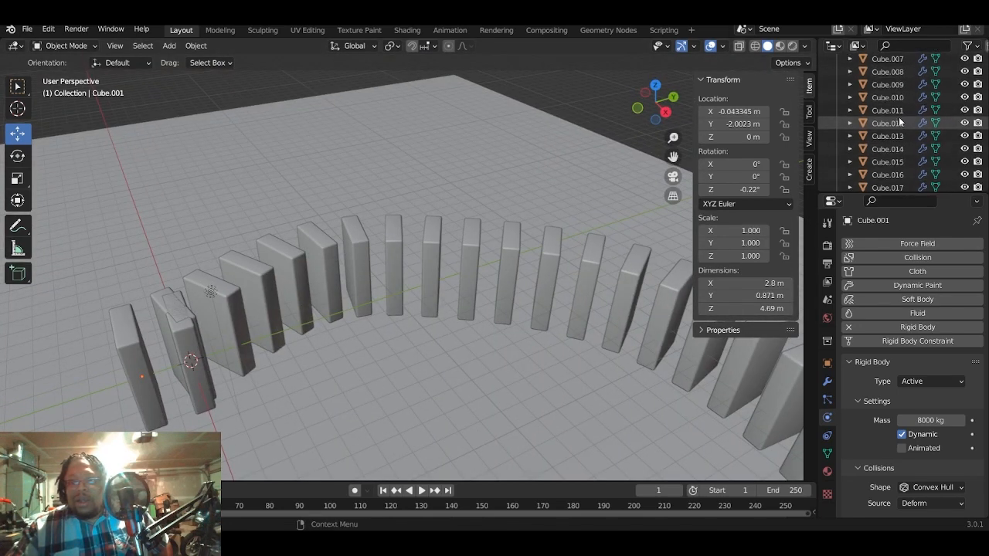
pyautogui.scroll(5, 899, 118)
pyautogui.click(881, 100)
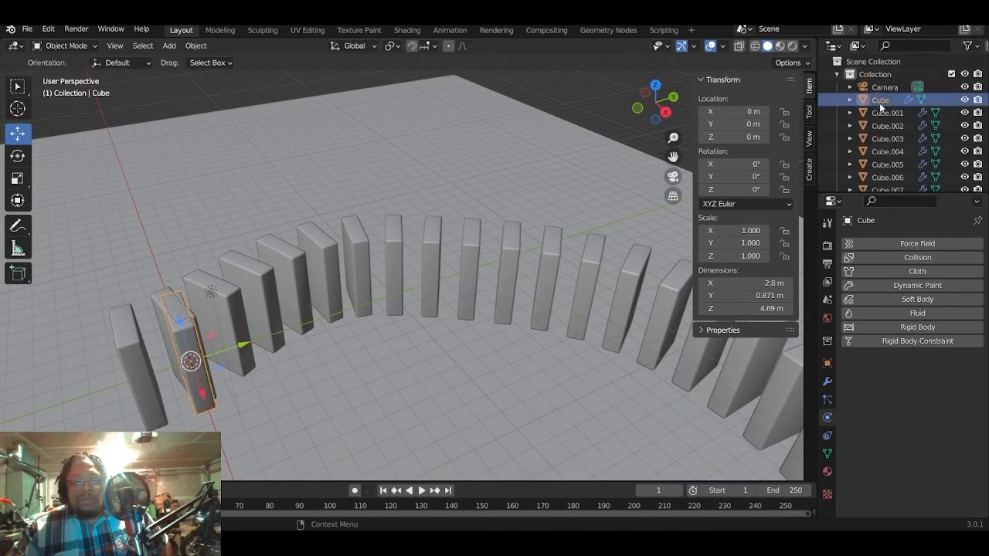
pyautogui.press('x')
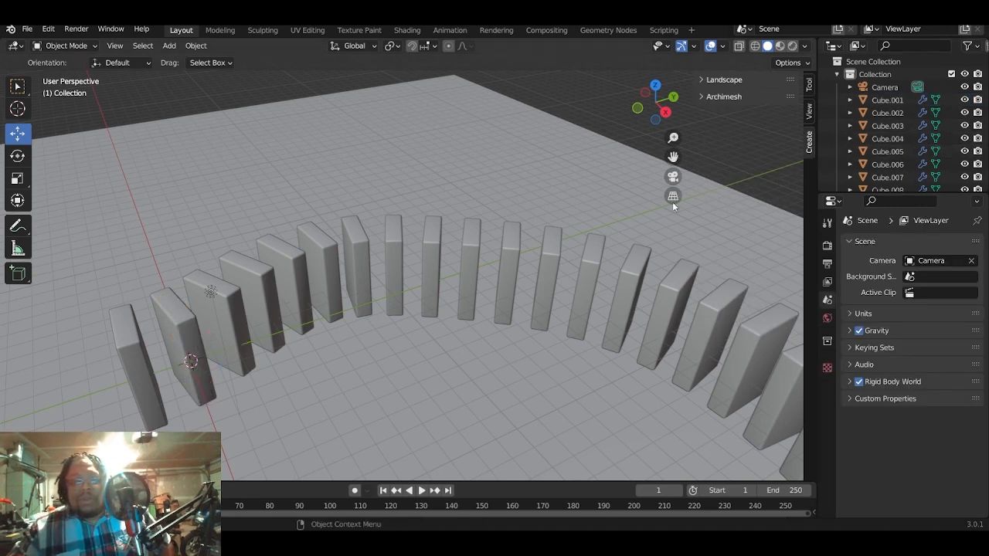
pyautogui.moveTo(427, 245); pyautogui.dragTo(443, 234, button='middle')
pyautogui.scroll(-3, 387, 258)
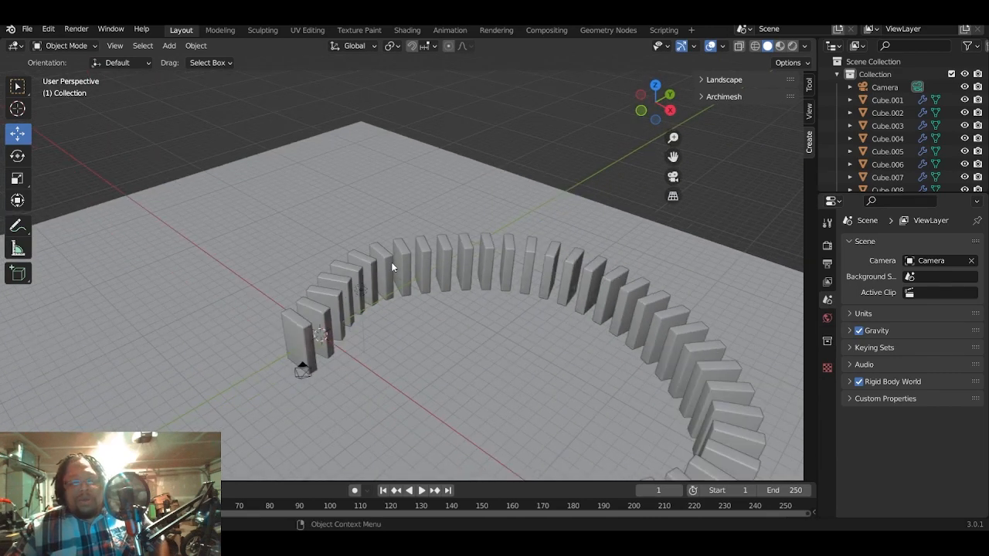
pyautogui.scroll(5, 394, 261)
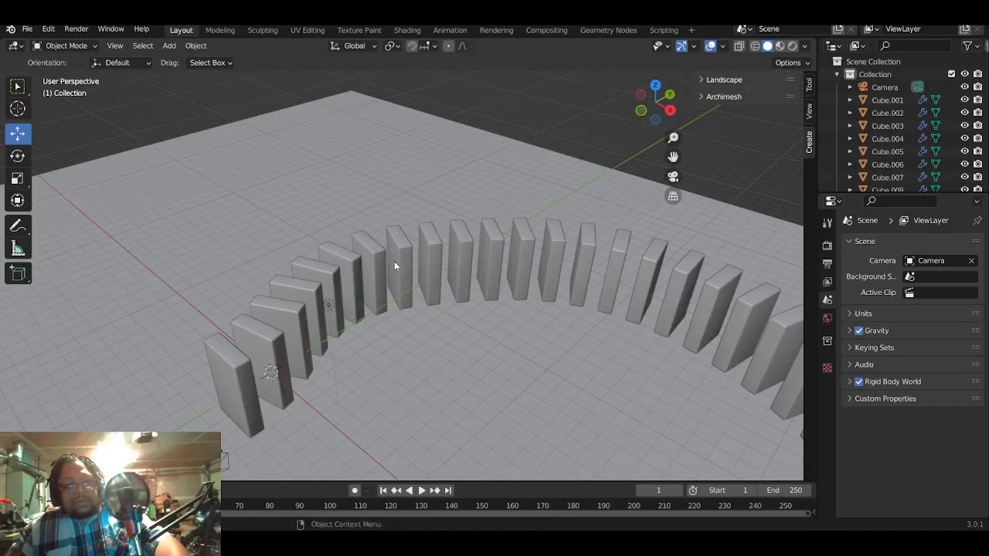
pyautogui.hotkey('shift', 'a')
pyautogui.moveTo(398, 267)
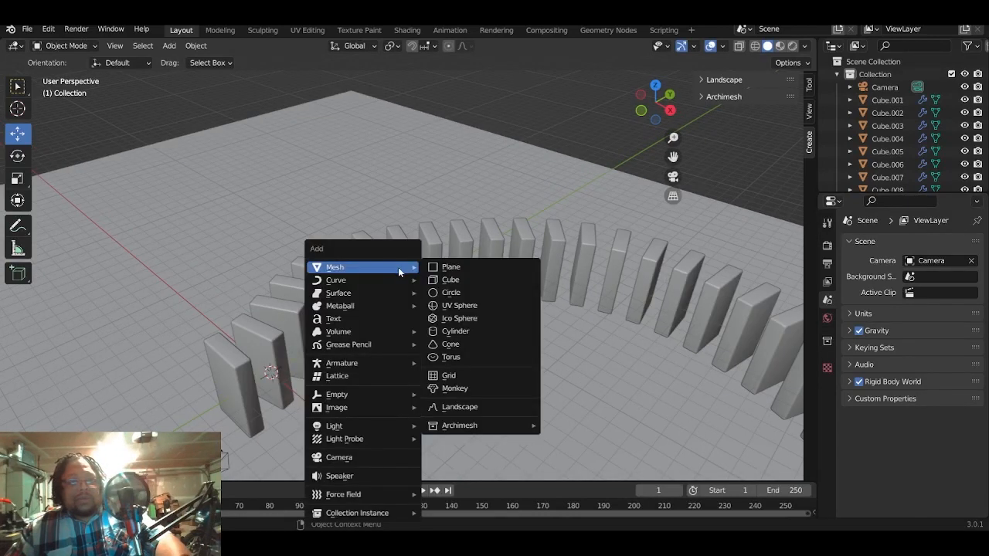
pyautogui.click(475, 294)
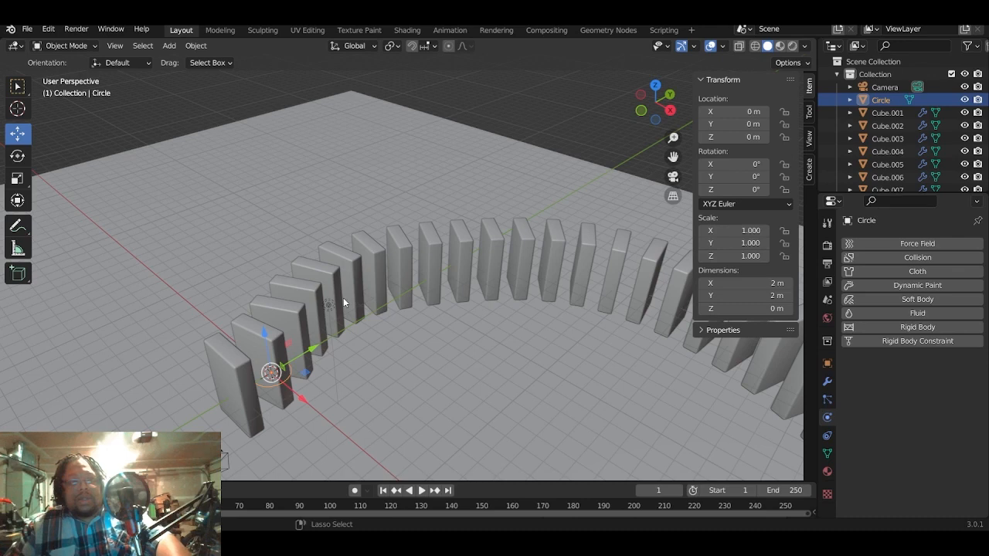
pyautogui.press('x')
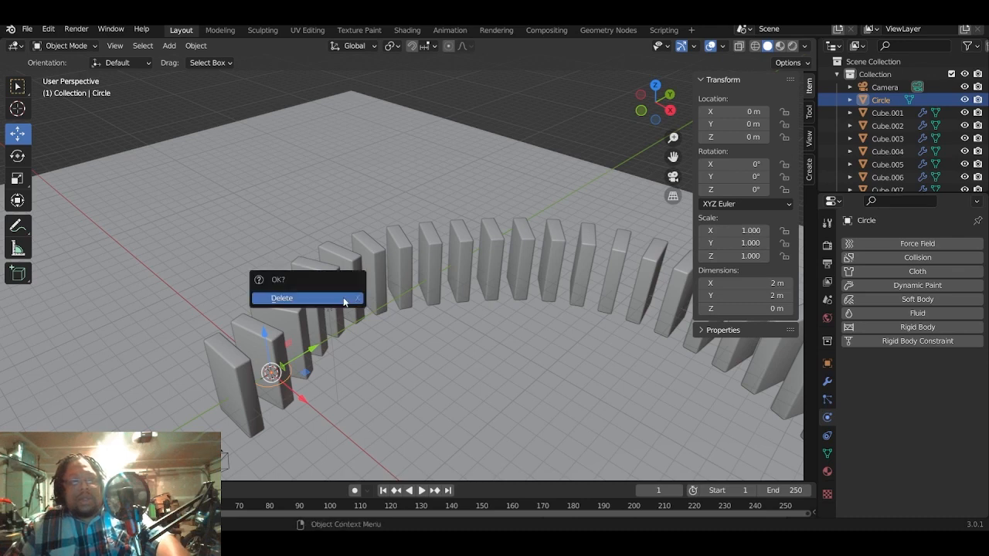
pyautogui.click(344, 299)
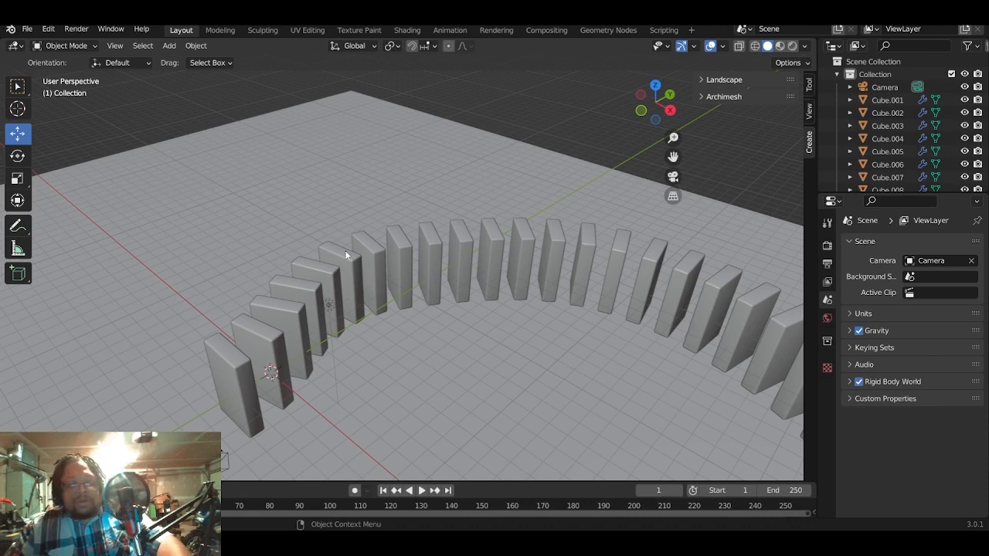
# - Add a UV Sphere mesh at the world origin, near the start of the block row
pyautogui.hotkey('shift', 'a')
pyautogui.moveTo(449, 289)
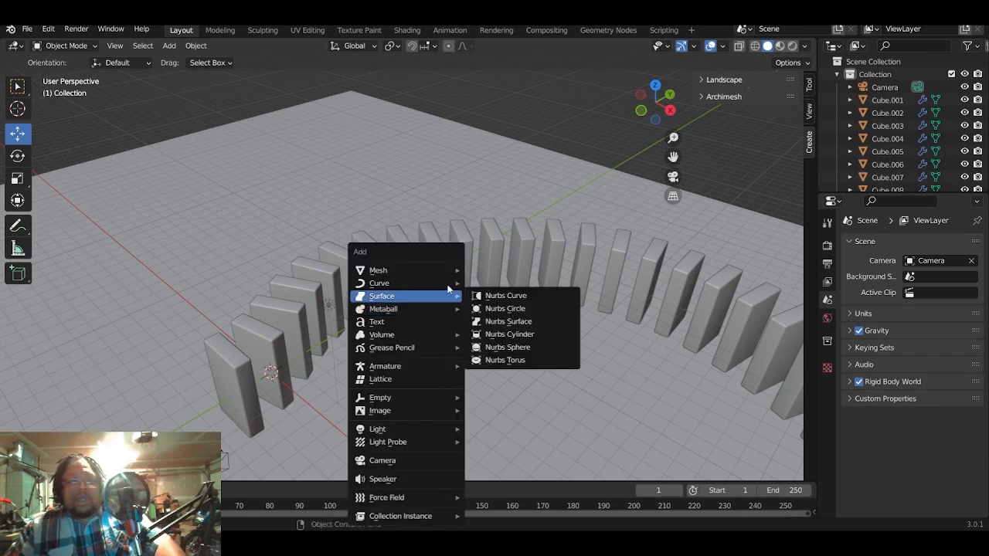
pyautogui.moveTo(437, 270)
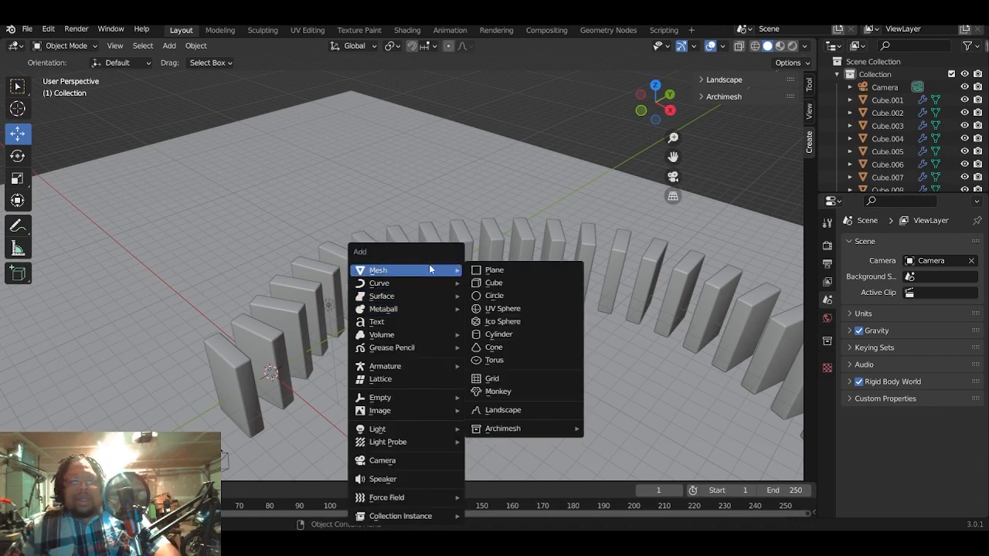
pyautogui.click(493, 310)
pyautogui.moveTo(492, 310); pyautogui.dragTo(353, 250, button='middle')
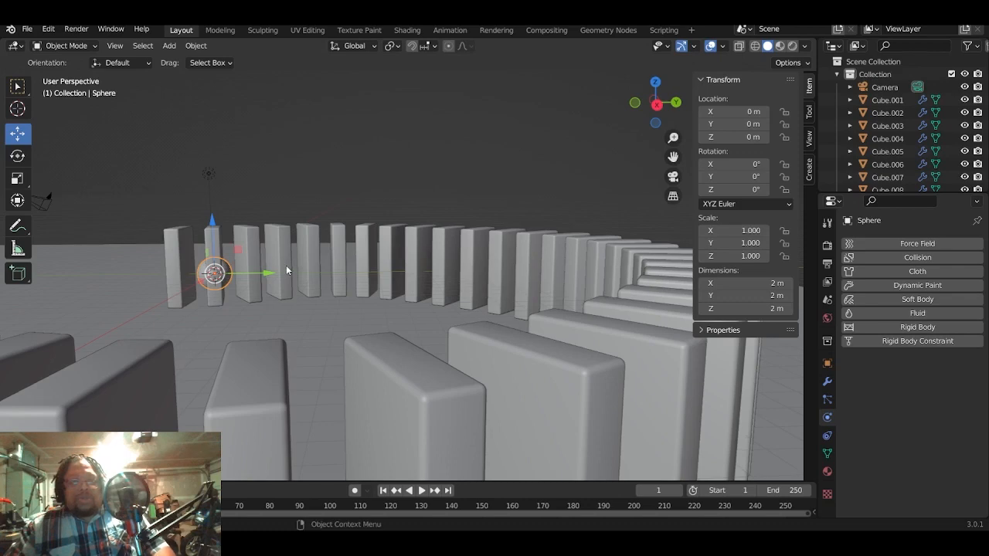
# - Move the sphere to about Y -6.14 m and Z 1.77 m, in front of the first block of the row
pyautogui.moveTo(279, 274); pyautogui.dragTo(271, 279, button='middle')
pyautogui.moveTo(269, 281); pyautogui.dragTo(159, 259)
pyautogui.moveTo(96, 231); pyautogui.dragTo(95, 212)
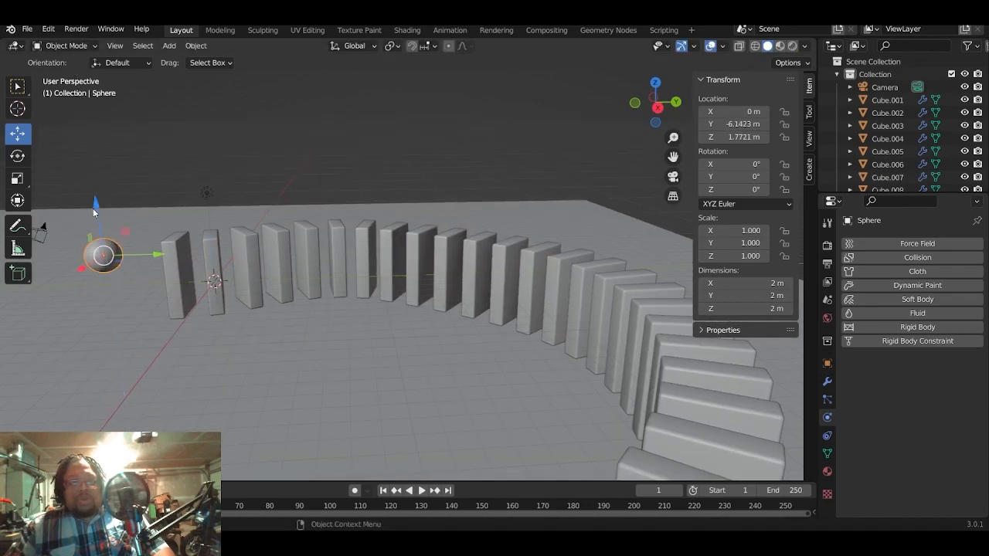
pyautogui.moveTo(95, 213); pyautogui.dragTo(243, 248, button='middle')
pyautogui.moveTo(319, 271); pyautogui.dragTo(285, 248, button='middle')
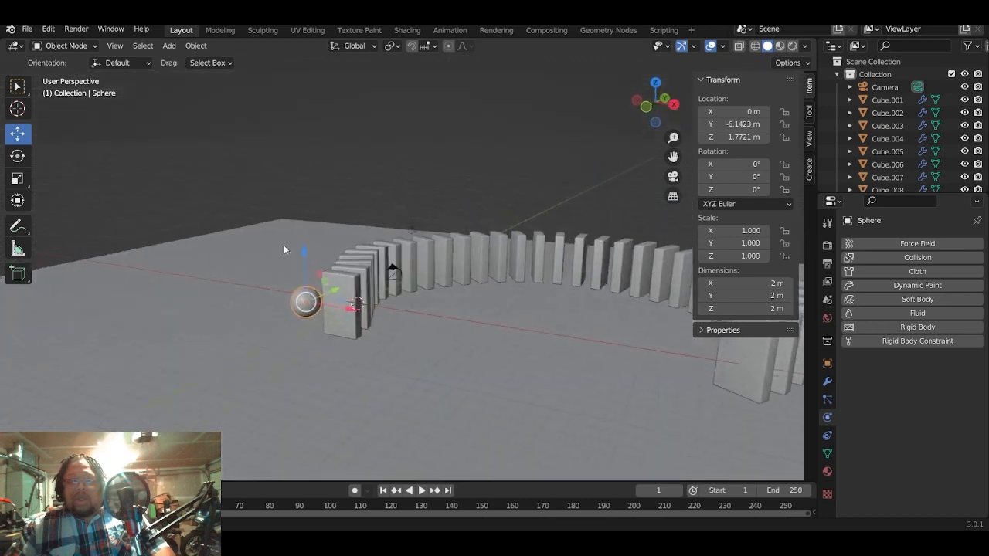
# - Give the sphere an active rigid body, enable its Animated option, and keyframe that option at frame 1
pyautogui.click(944, 328)
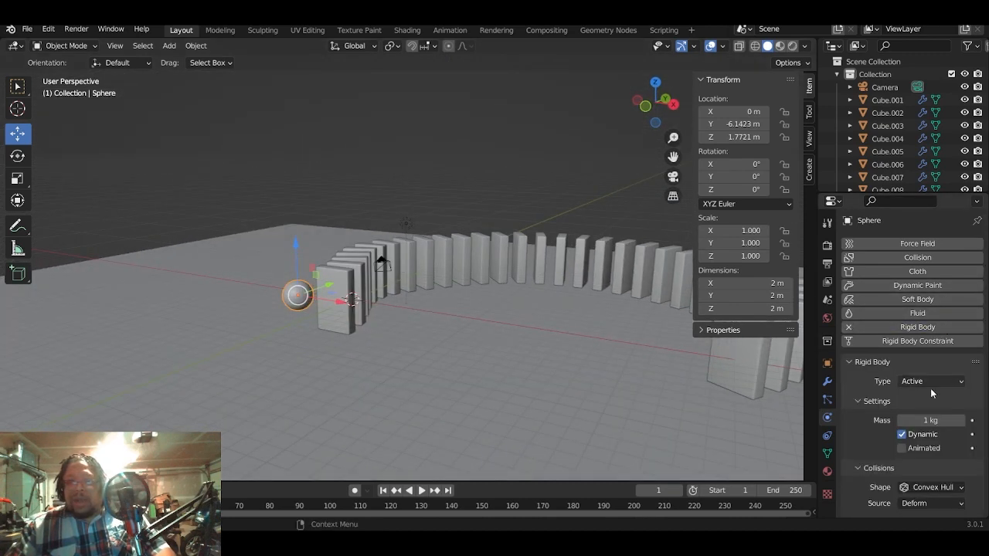
pyautogui.scroll(-1, 946, 418)
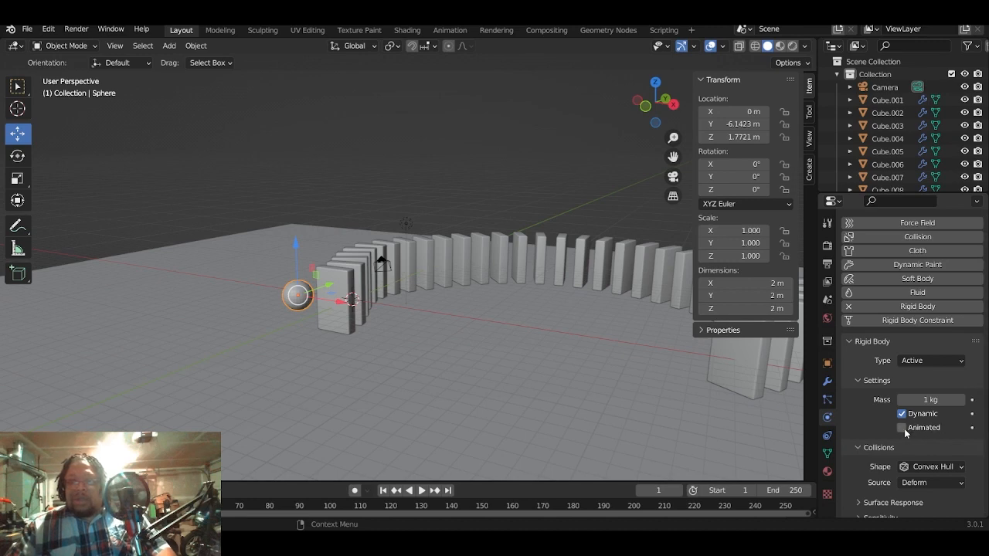
pyautogui.moveTo(466, 308); pyautogui.dragTo(512, 366, button='middle')
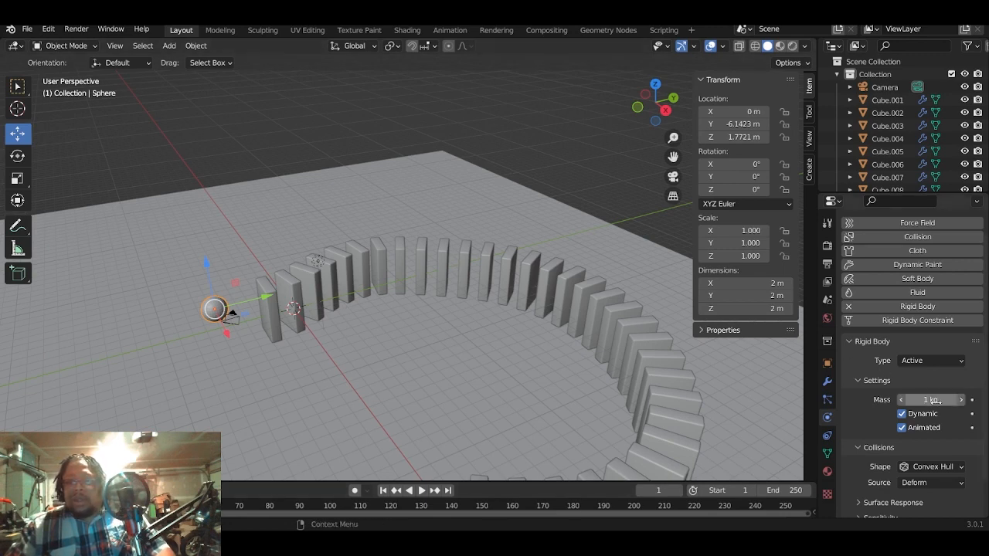
pyautogui.click(972, 428)
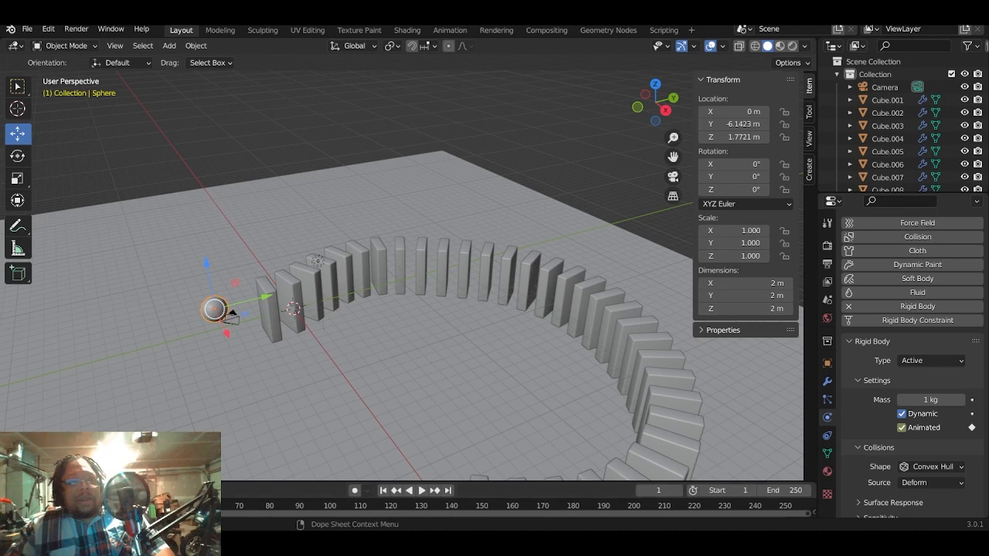
# - At frame 9, move the sphere along Y to about -2.09 m, into the first block, and keyframe its Animated option
pyautogui.click(296, 327)
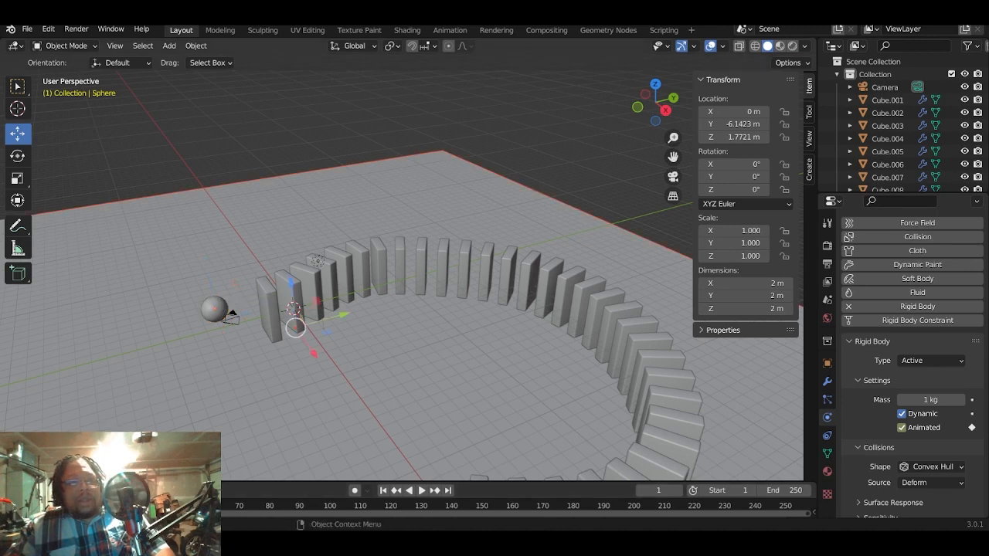
pyautogui.click(216, 308)
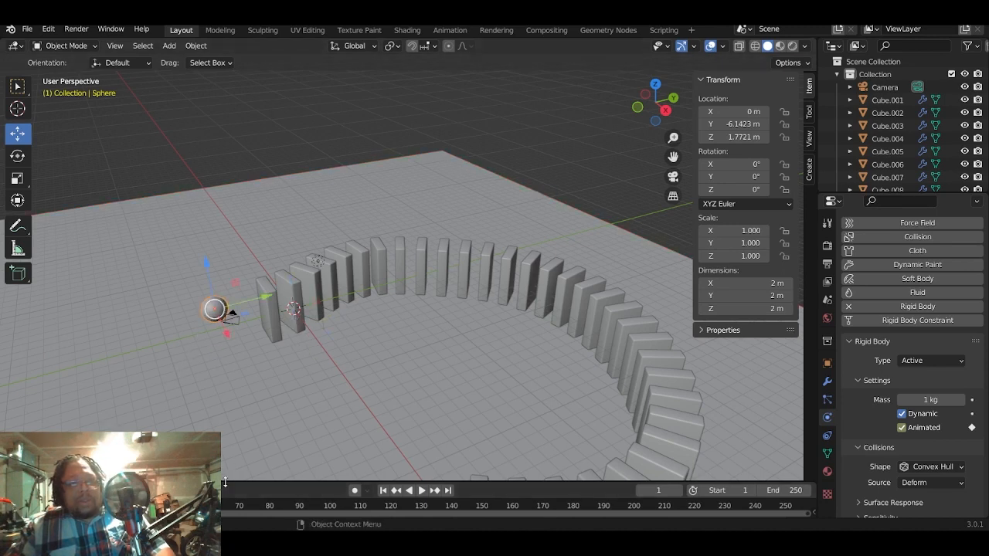
pyautogui.moveTo(224, 482); pyautogui.dragTo(221, 376)
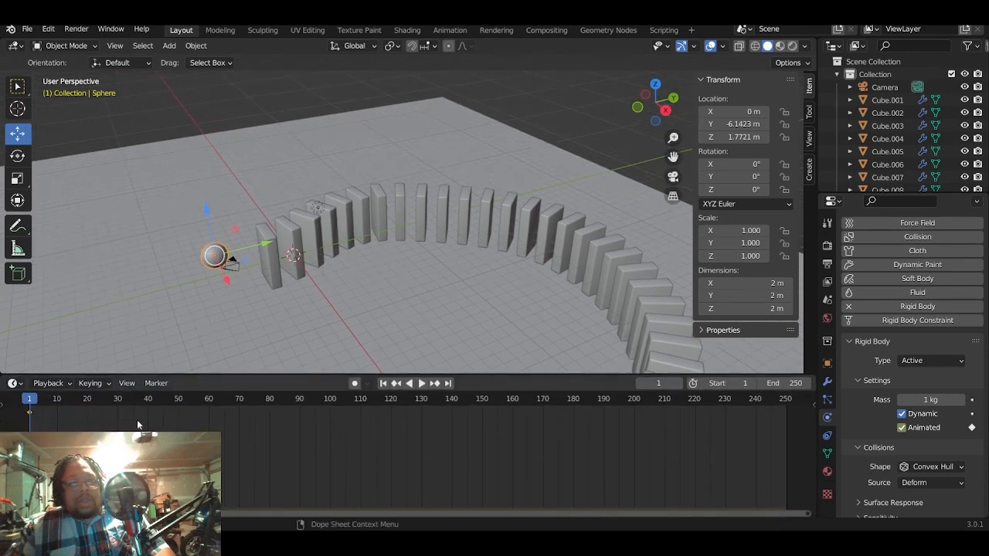
pyautogui.click(55, 401)
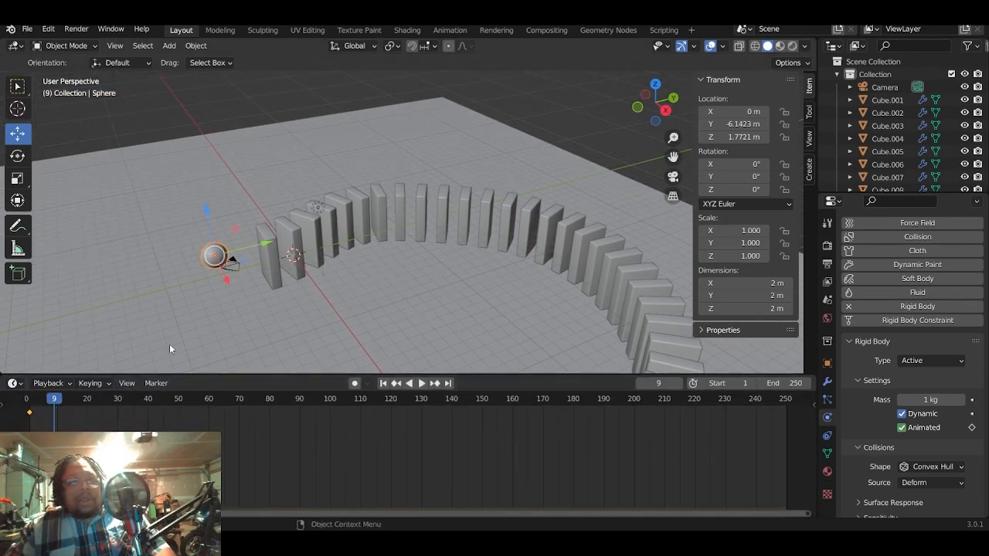
pyautogui.moveTo(267, 244); pyautogui.dragTo(325, 239)
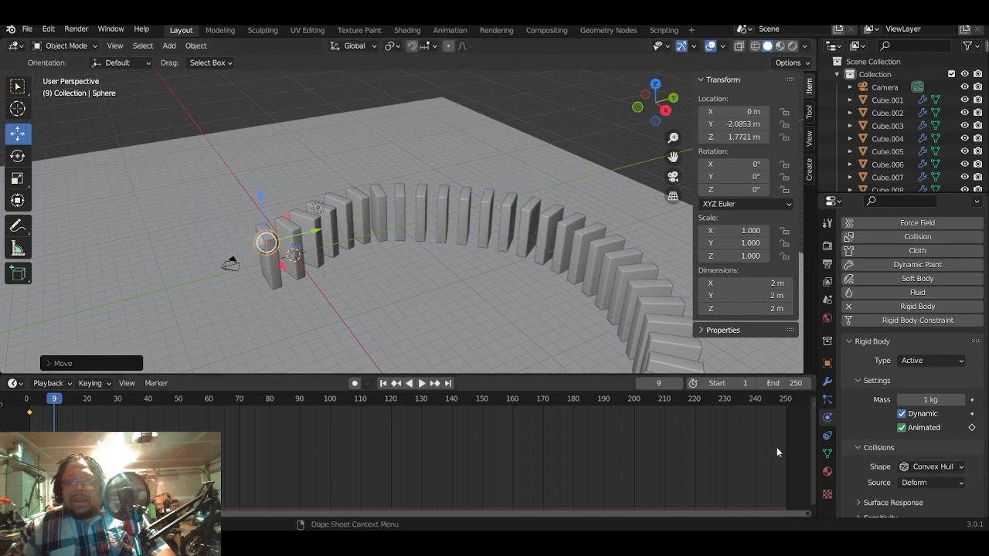
pyautogui.click(973, 428)
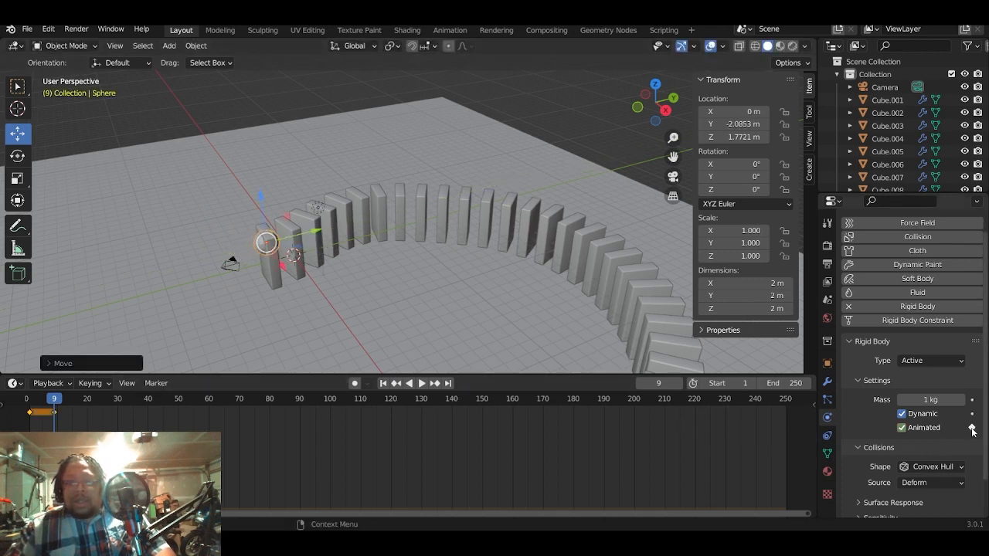
# - Scrub the timeline back to frame 0 and move the sphere along Y to about -4.58 m
pyautogui.click(46, 400)
pyautogui.moveTo(47, 400); pyautogui.dragTo(28, 401)
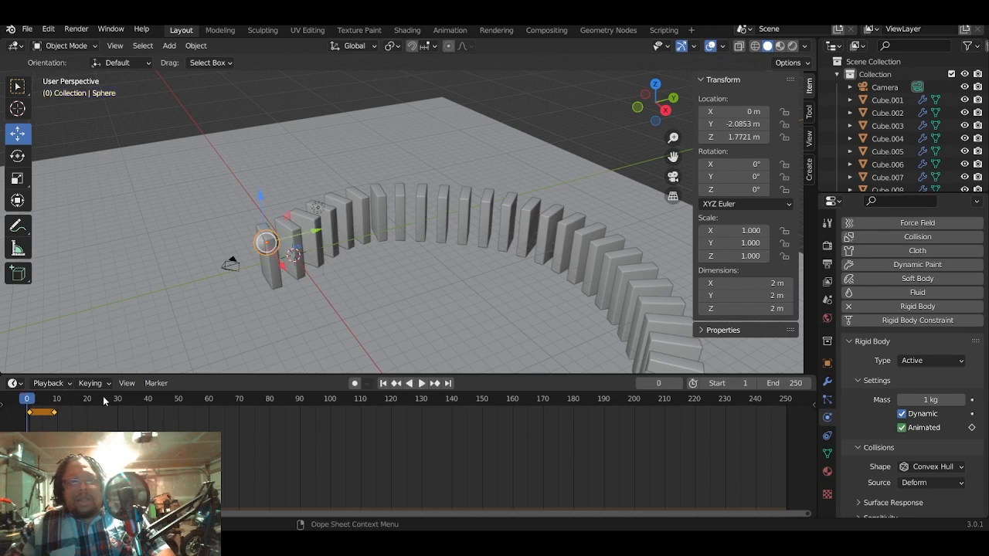
pyautogui.moveTo(29, 401)
pyautogui.mouseDown()
pyautogui.moveTo(51, 406)
pyautogui.moveTo(22, 410)
pyautogui.mouseUp()
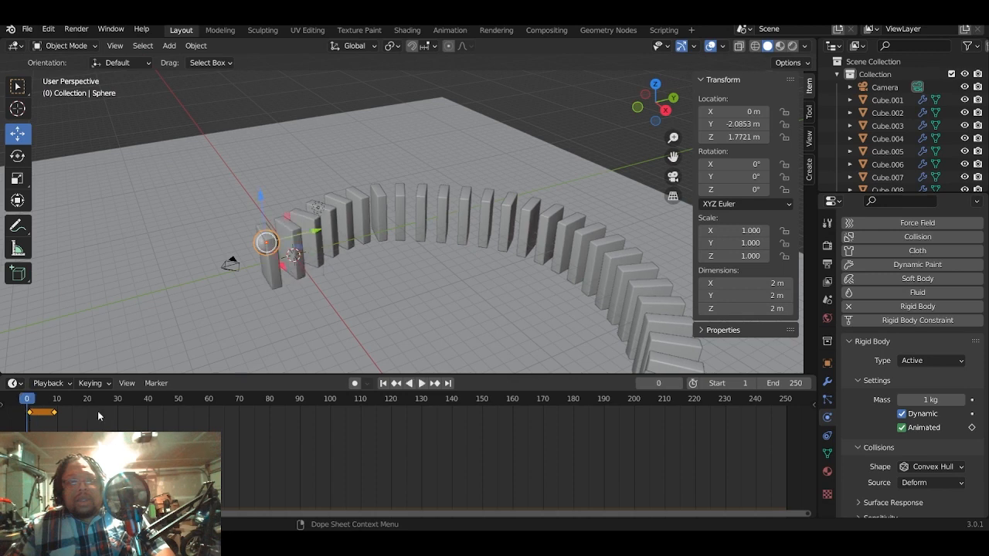
pyautogui.scroll(4, 283, 328)
pyautogui.moveTo(283, 328); pyautogui.dragTo(311, 288, button='middle')
pyautogui.moveTo(253, 269); pyautogui.dragTo(184, 330)
pyautogui.moveTo(28, 402)
pyautogui.mouseDown()
pyautogui.moveTo(46, 402)
pyautogui.moveTo(10, 401)
pyautogui.mouseUp()
pyautogui.scroll(-4, 73, 293)
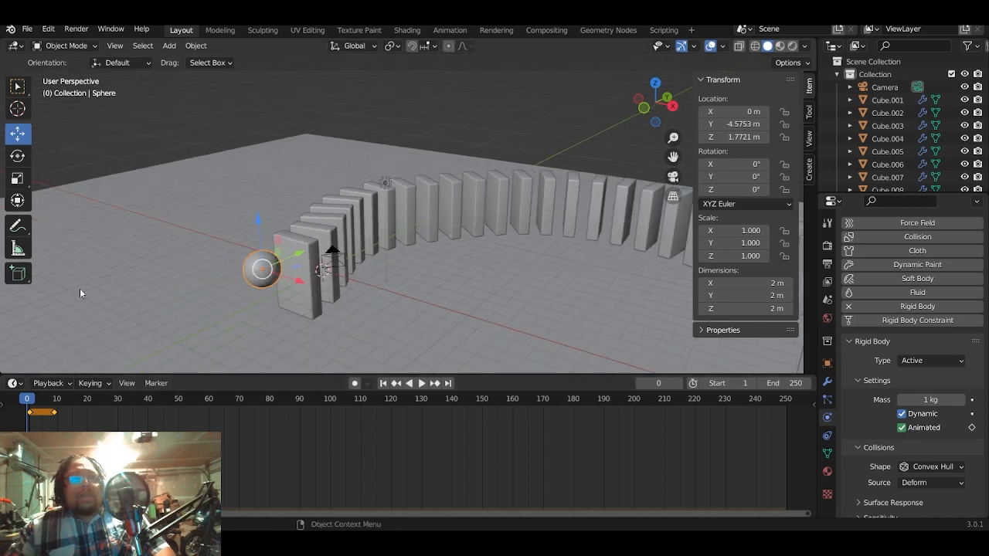
pyautogui.moveTo(133, 303); pyautogui.dragTo(87, 397, button='middle')
pyautogui.moveTo(37, 397)
pyautogui.mouseDown()
pyautogui.moveTo(68, 401)
pyautogui.moveTo(27, 401)
pyautogui.mouseUp()
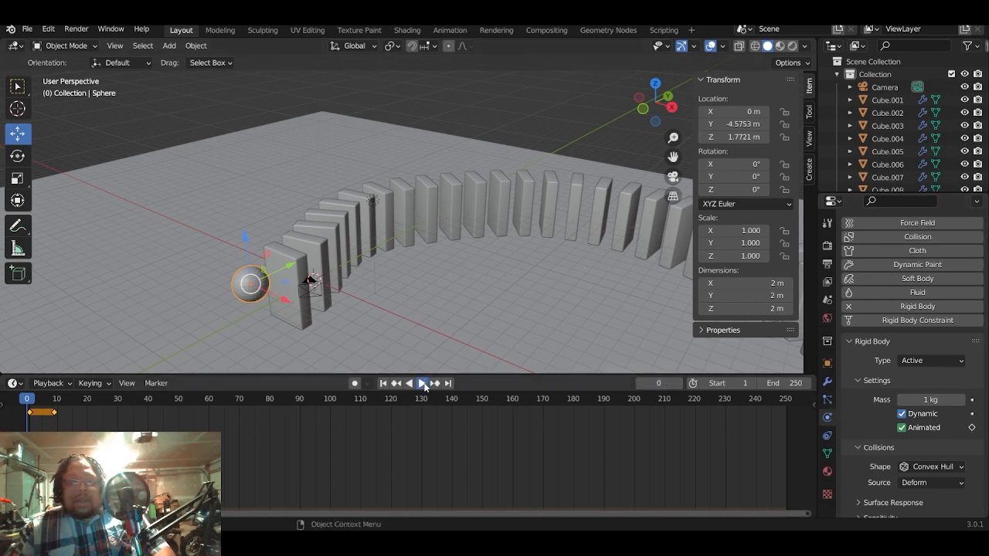
# - Play the animation briefly, return to the first frame, and undo the sphere's moves and its frame 9 keyframe
pyautogui.click(423, 384)
pyautogui.click(421, 385)
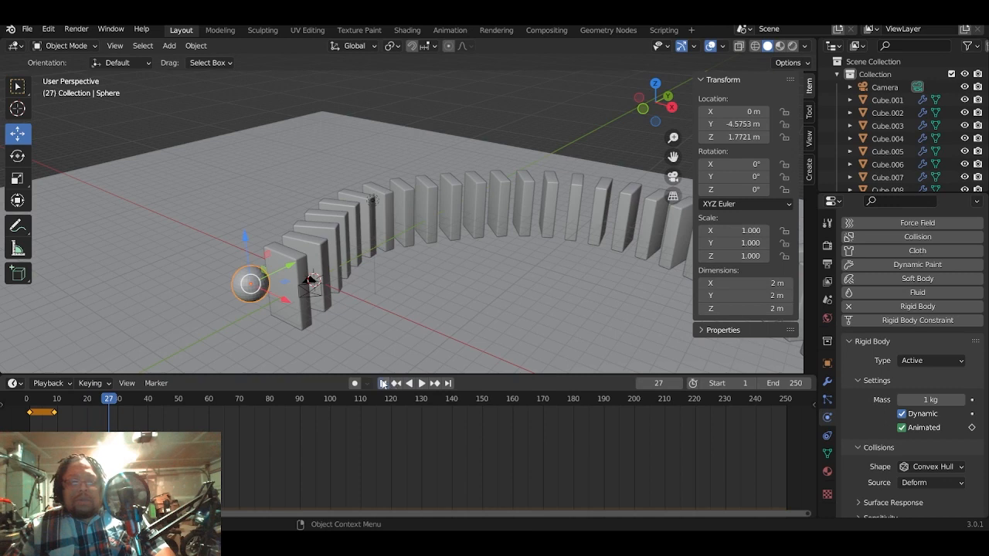
pyautogui.click(384, 384)
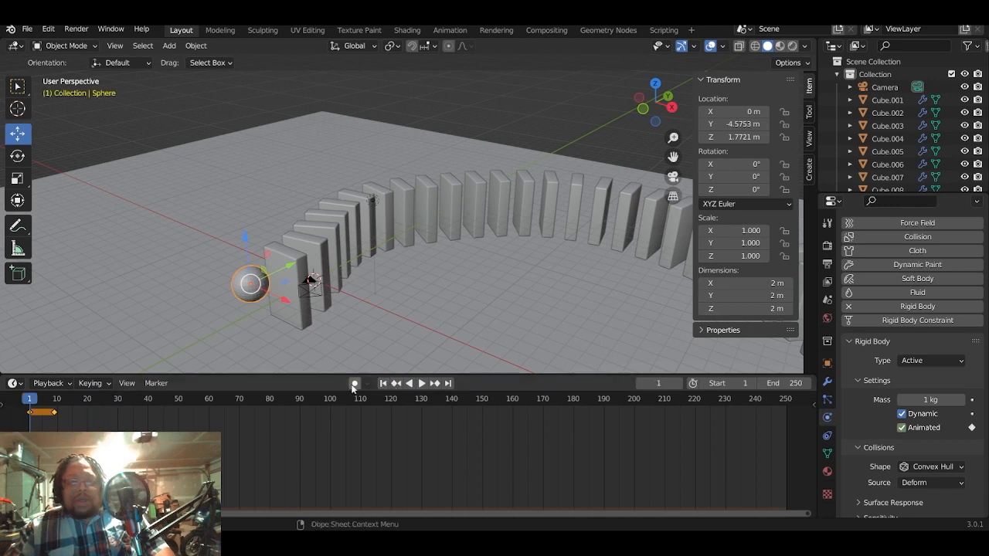
pyautogui.press('space')
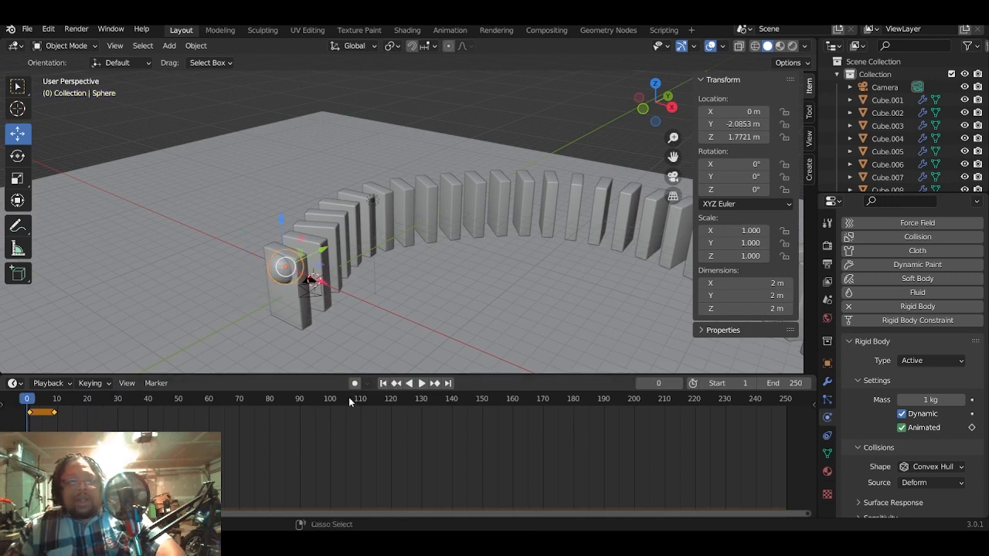
pyautogui.press('Escape')
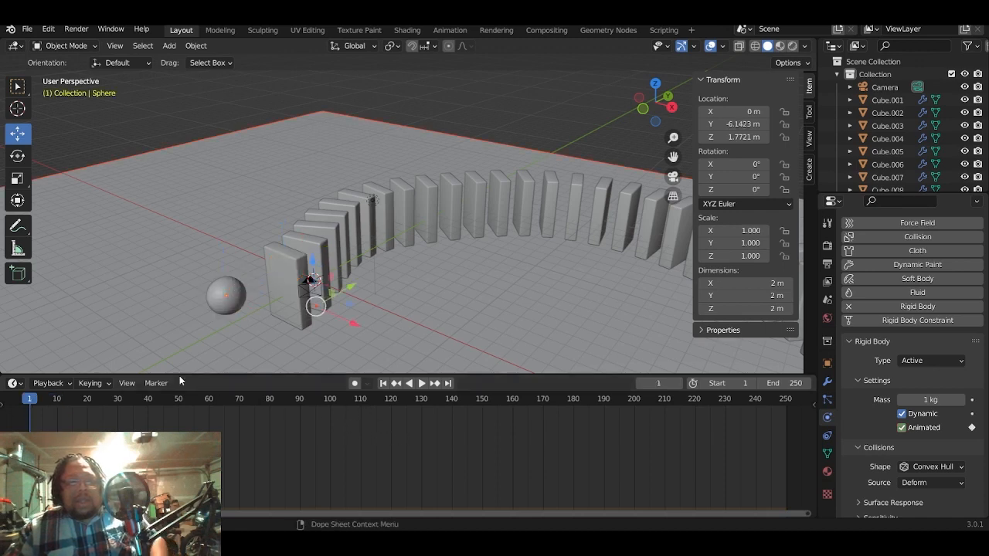
# - Play and scrub the first few frames to check the sphere's motion, and return to frame 1
pyautogui.press('space')
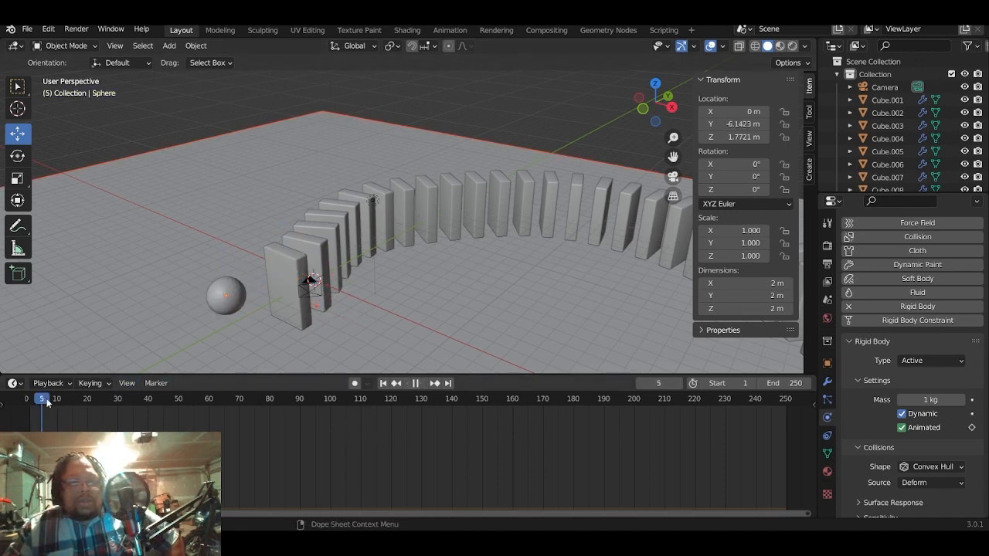
pyautogui.click(30, 402)
pyautogui.moveTo(29, 405); pyautogui.dragTo(27, 405)
pyautogui.press('space')
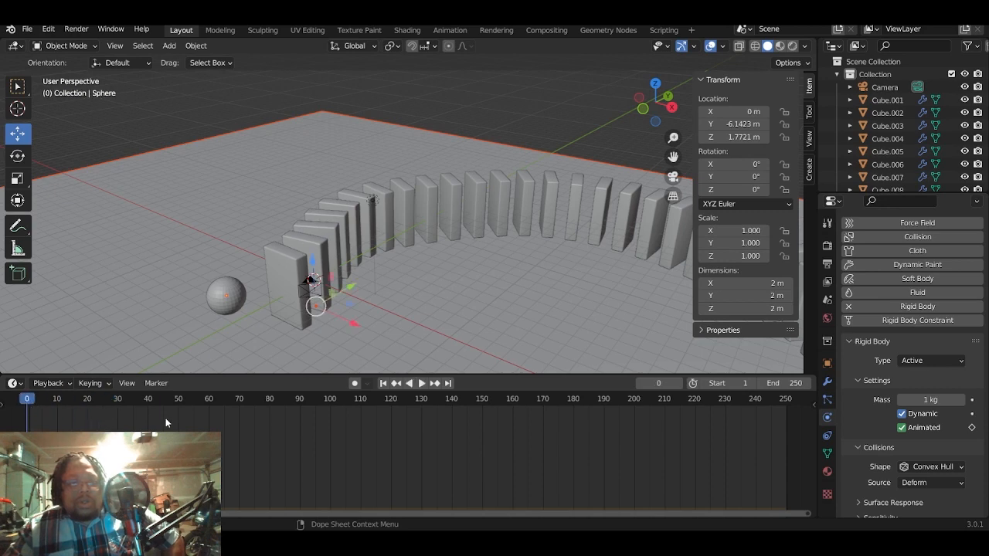
pyautogui.click(29, 399)
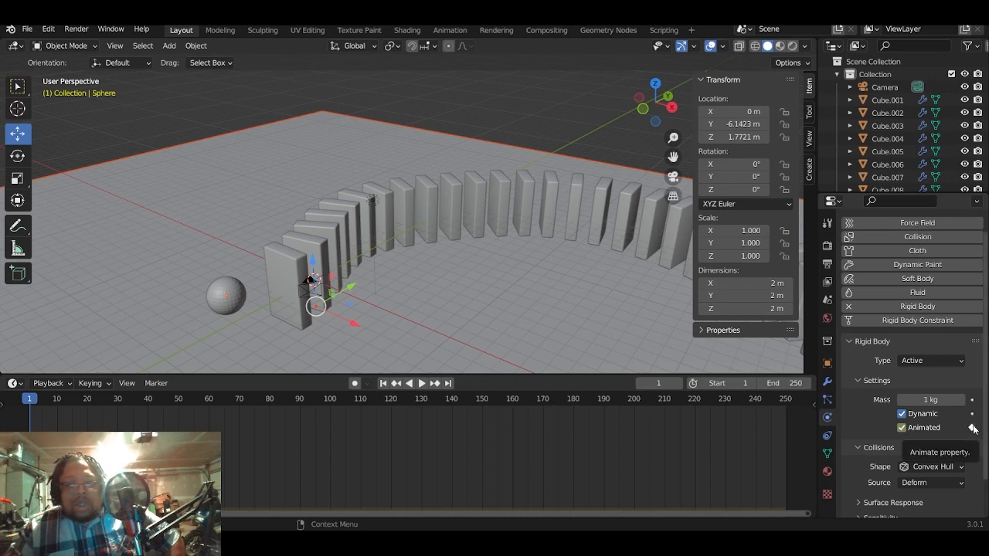
# - Re-enable Animated, try a Location keyframe at frame 1 with the ground plane selected, play to frame 10, and undo the keyframe
pyautogui.click(901, 429)
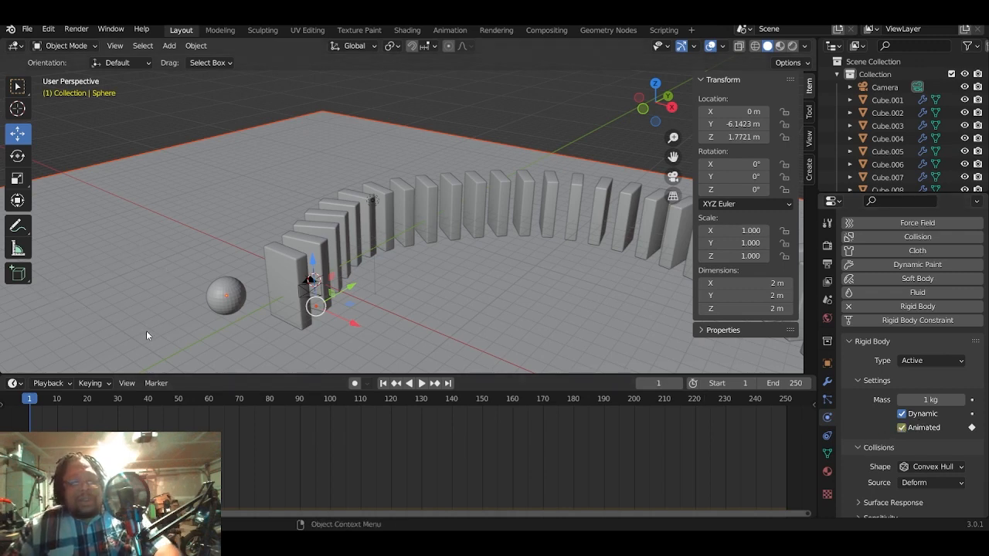
pyautogui.press('i')
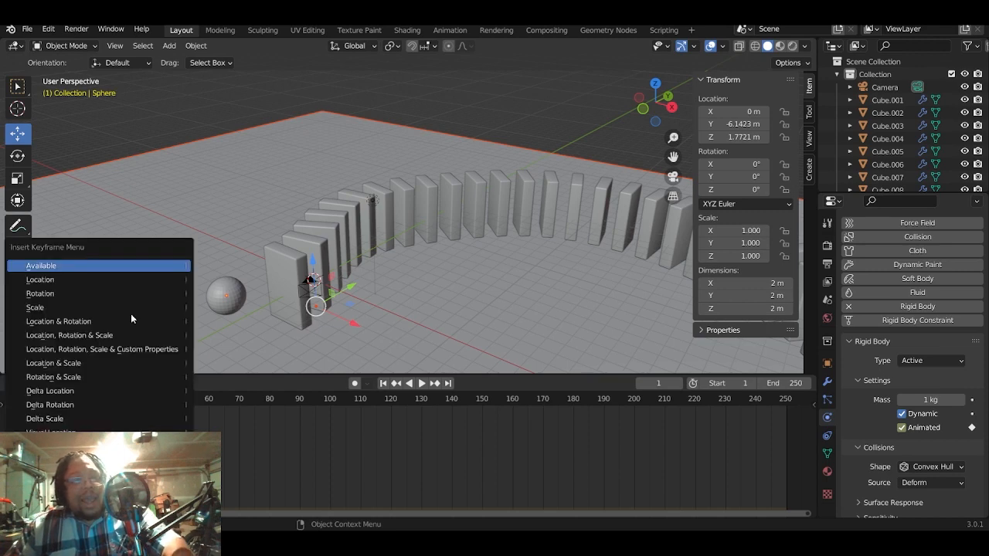
pyautogui.click(101, 279)
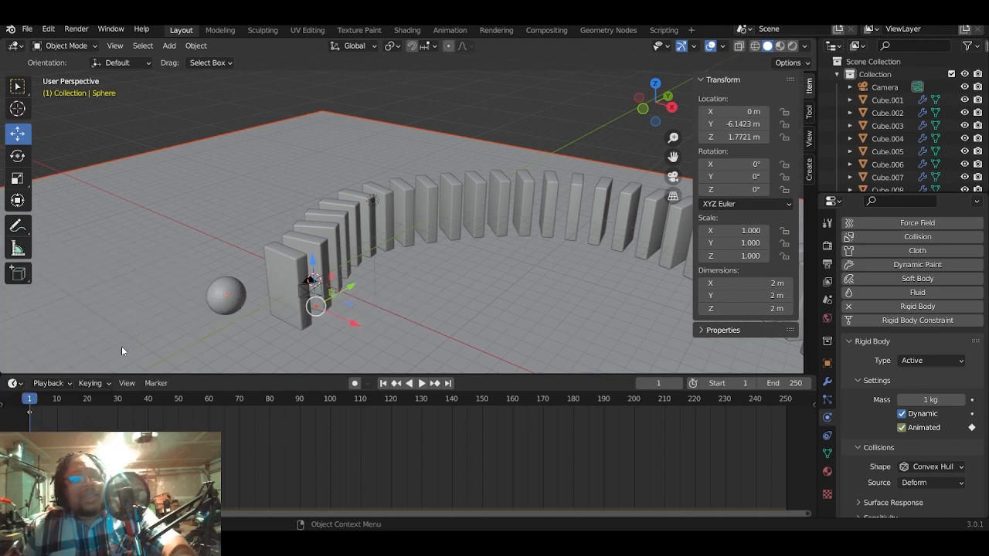
pyautogui.press('space')
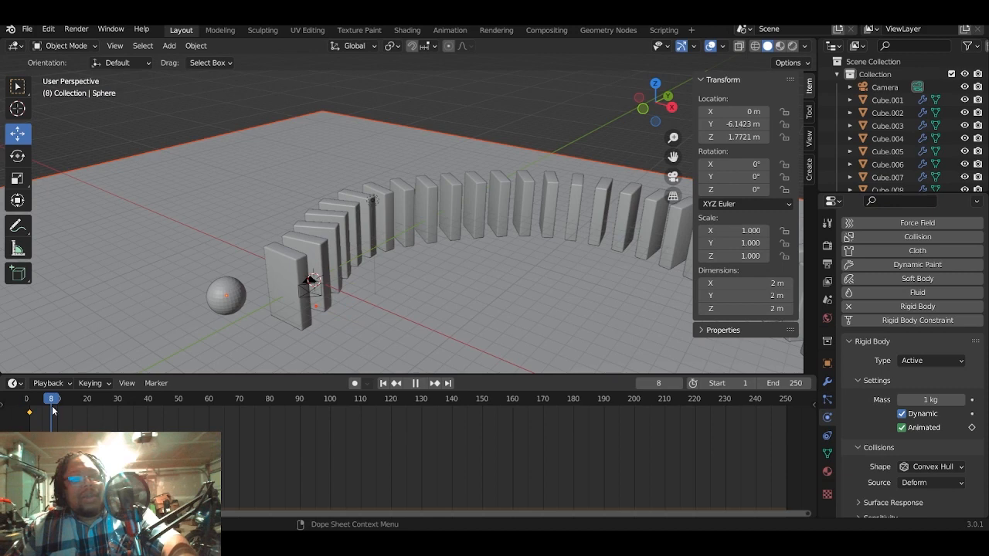
pyautogui.press('space')
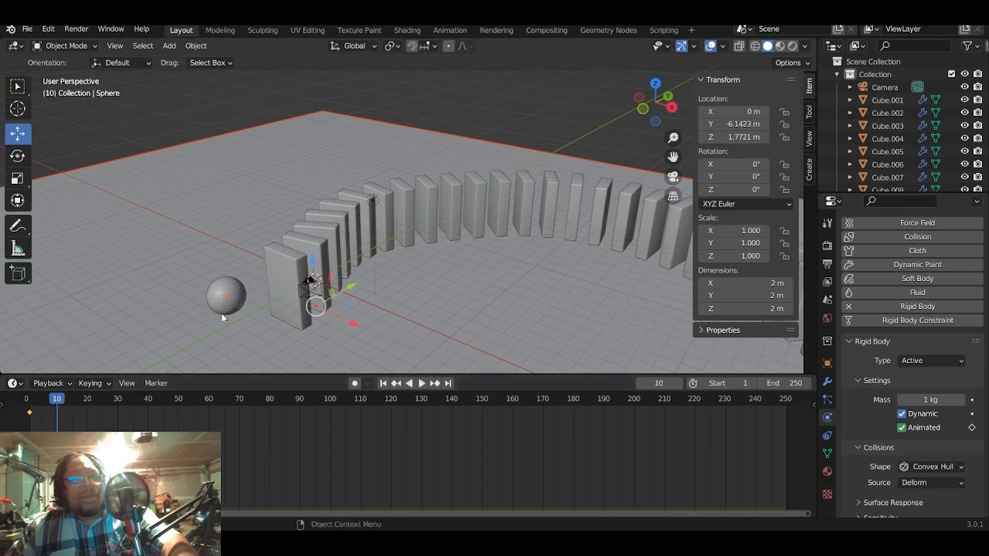
pyautogui.hotkey('shift', 'Left')
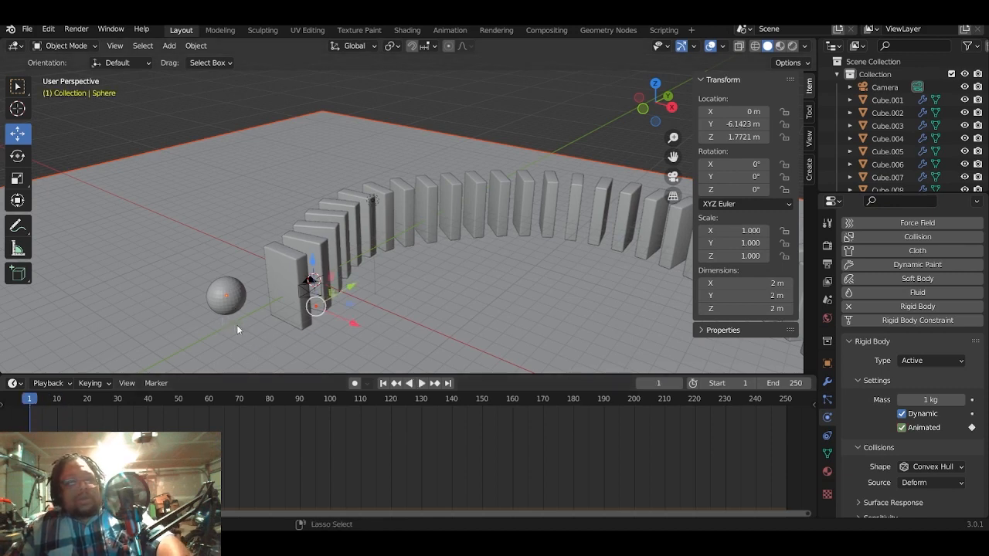
# - Select the sphere and delete its Animated keyframe at frame 1
pyautogui.click(228, 309)
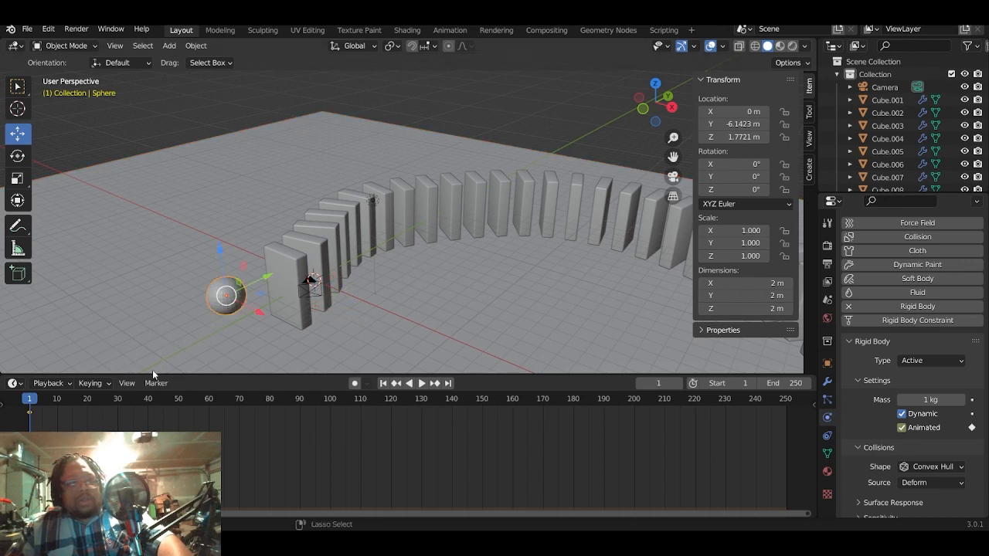
pyautogui.hotkey('ctrl', 'z')
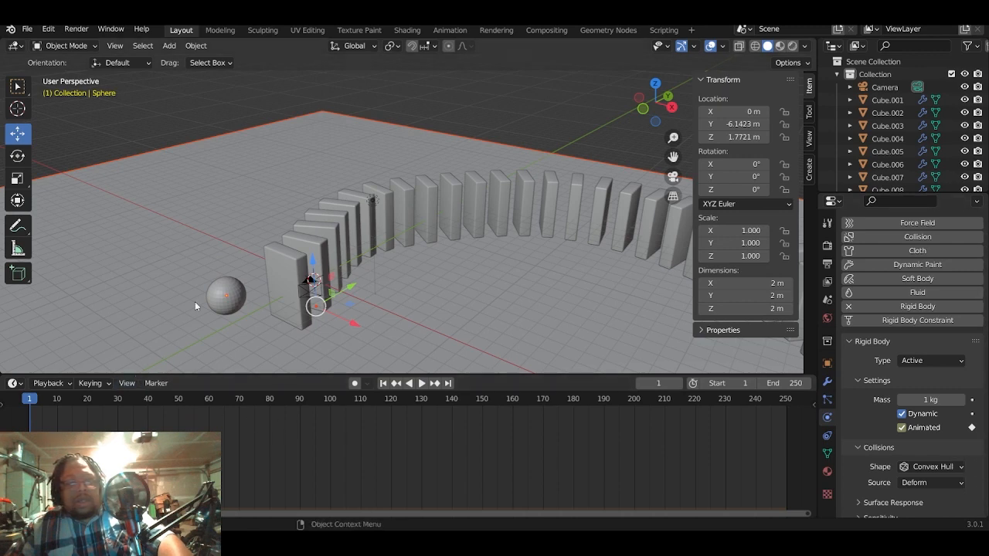
pyautogui.hotkey('ctrl', 'shift', 'z')
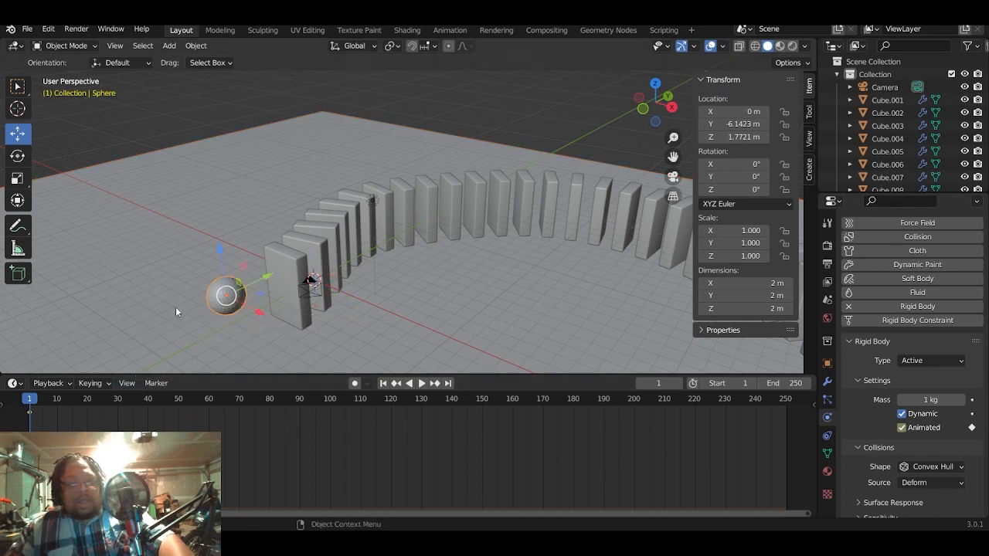
pyautogui.rightClick(40, 422)
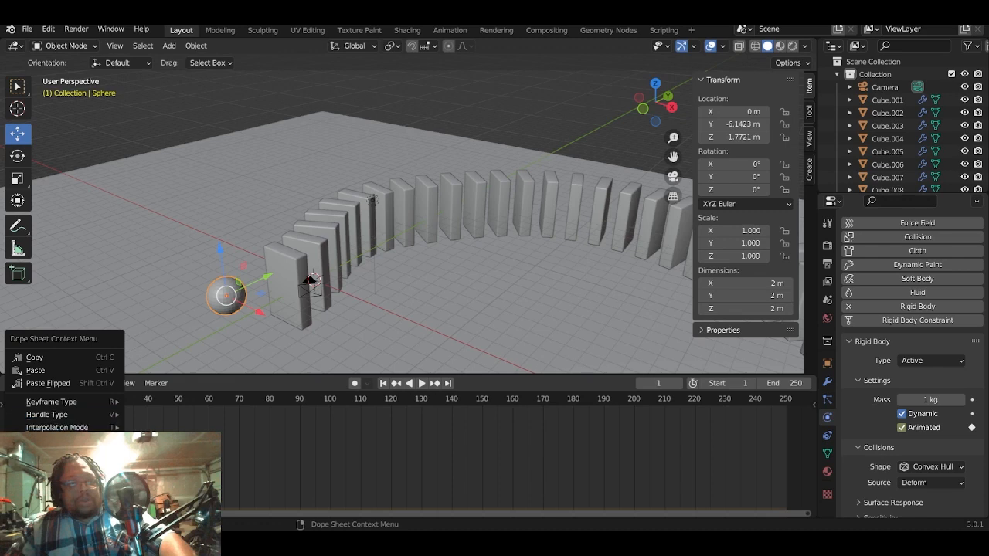
pyautogui.click(57, 484)
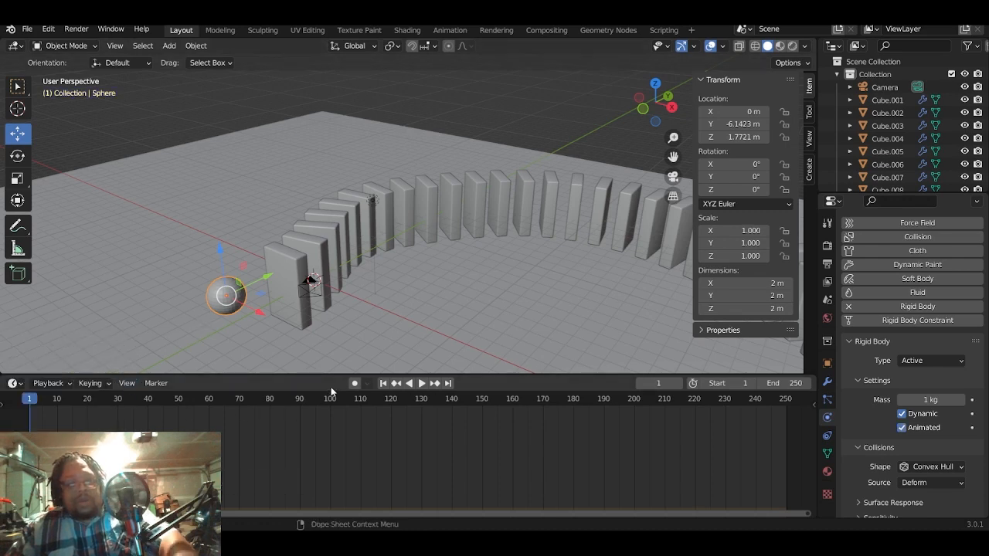
# - Keyframe the sphere's Location at frame 1, and again at frame 10 with the sphere moved along Y to -2.0716 m into the first domino
pyautogui.press('i')
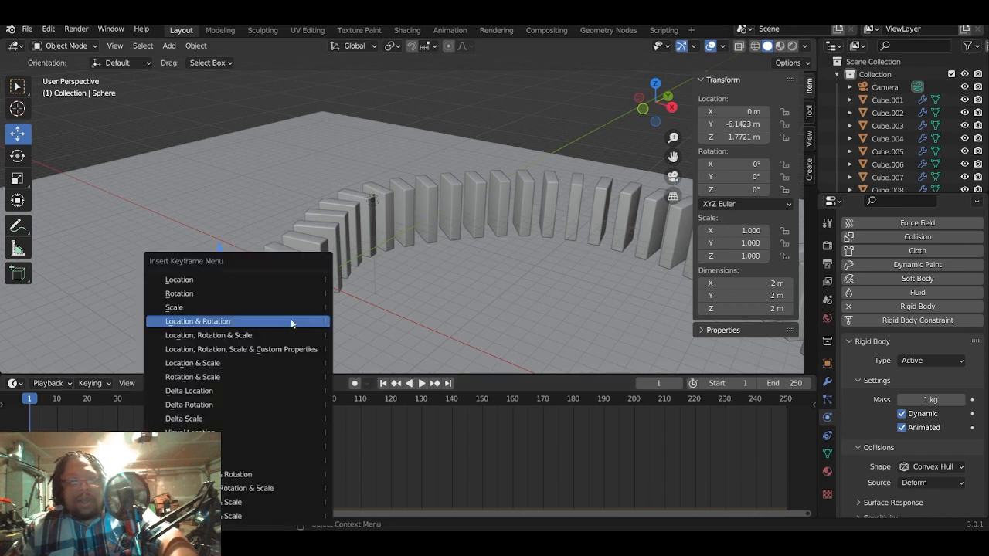
pyautogui.click(272, 279)
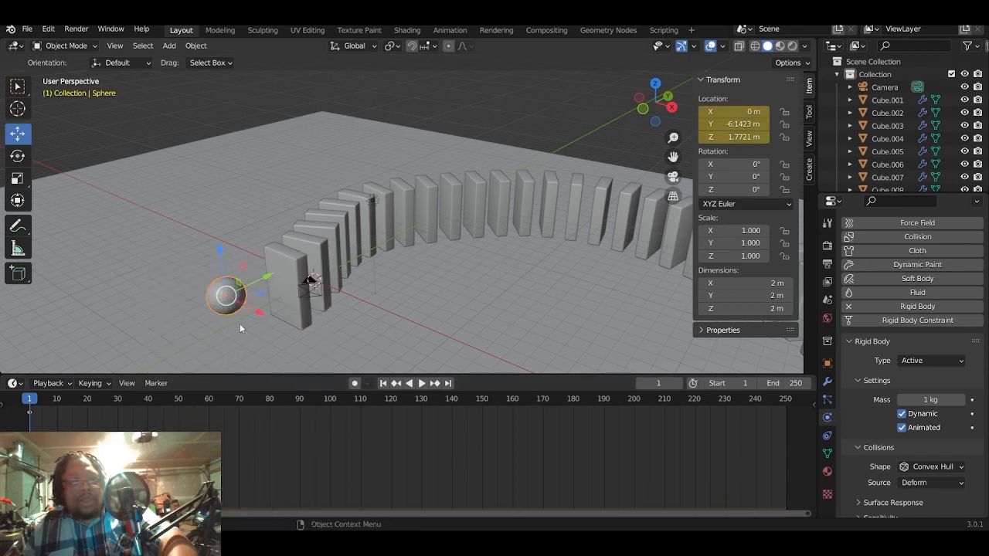
pyautogui.moveTo(269, 278); pyautogui.dragTo(324, 249)
pyautogui.moveTo(38, 402); pyautogui.dragTo(56, 399)
pyautogui.moveTo(268, 280); pyautogui.dragTo(327, 246)
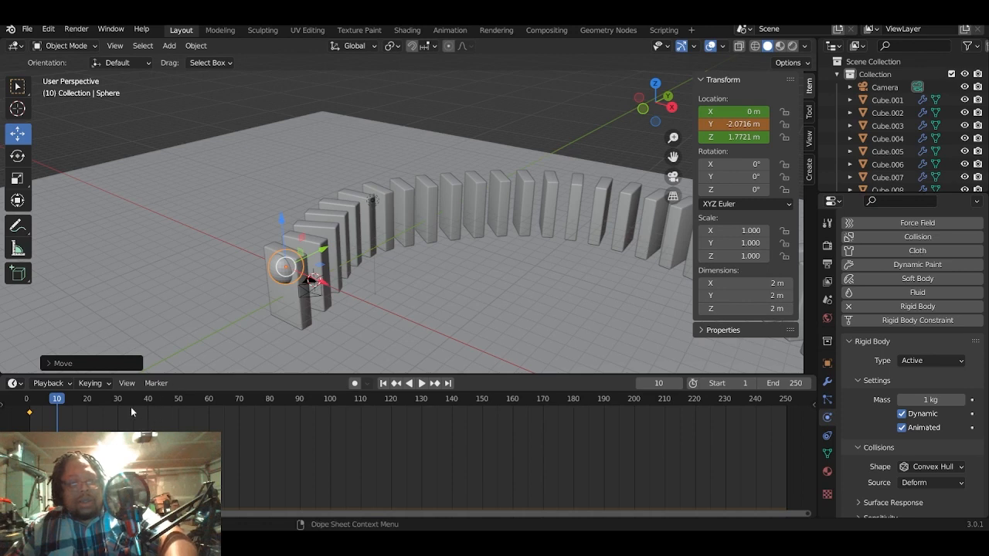
pyautogui.press('i')
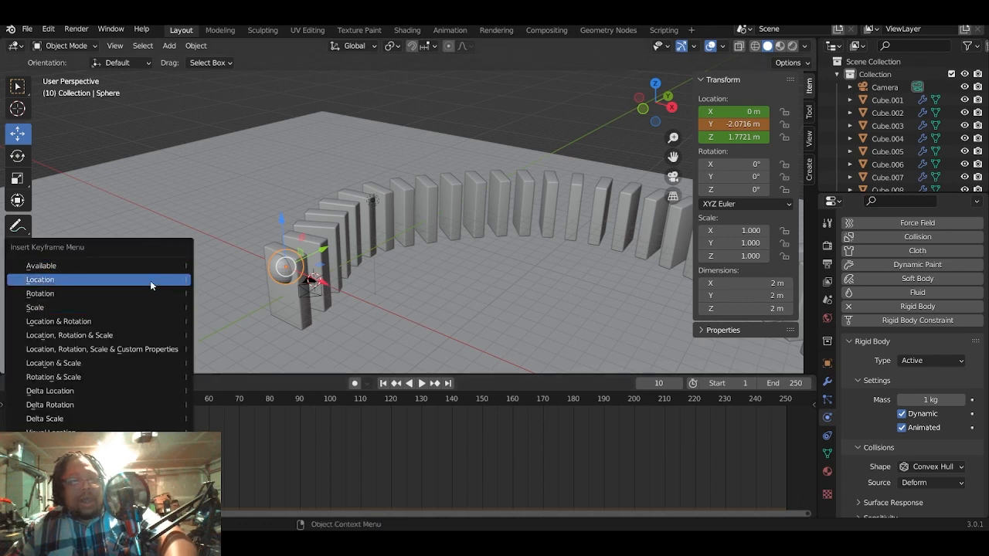
pyautogui.click(150, 280)
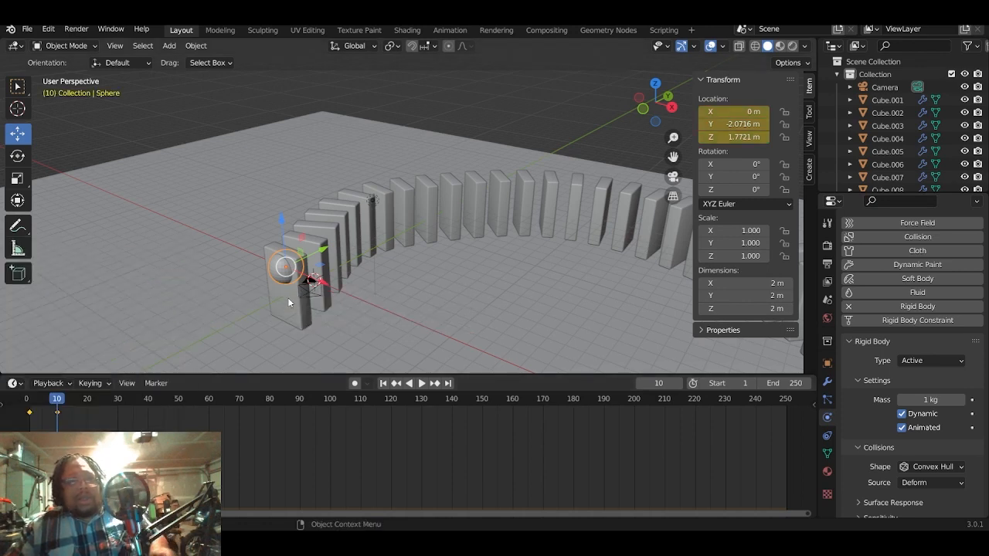
# - Play the simulation twice from the start of the timeline to check how the sphere topples the curved domino row
pyautogui.click(27, 398)
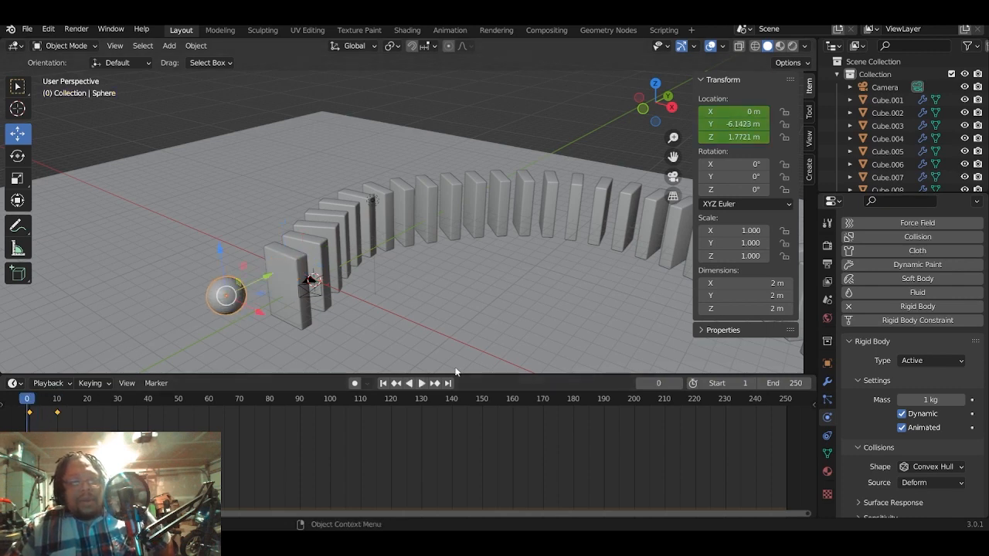
pyautogui.click(422, 385)
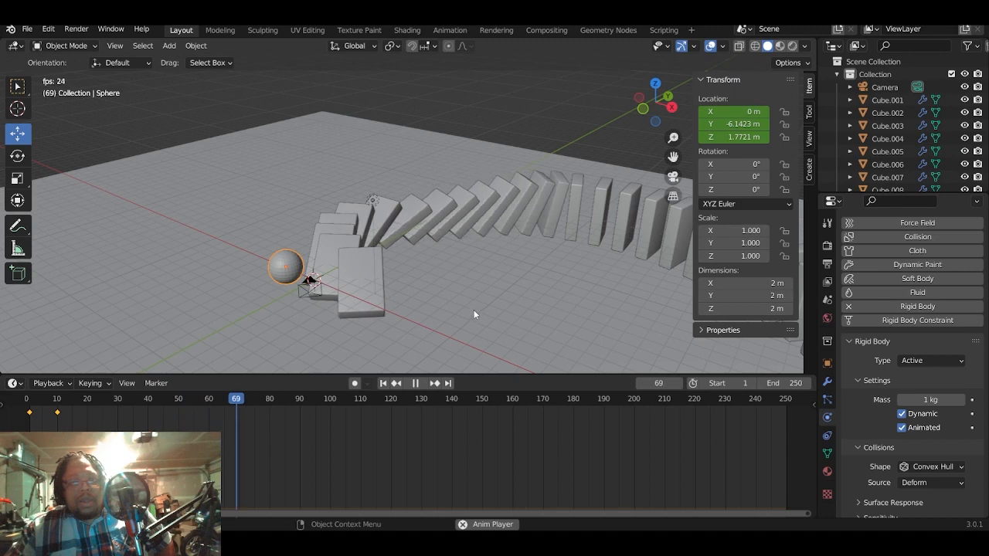
pyautogui.scroll(-3, 474, 308)
pyautogui.scroll(-2, 474, 313)
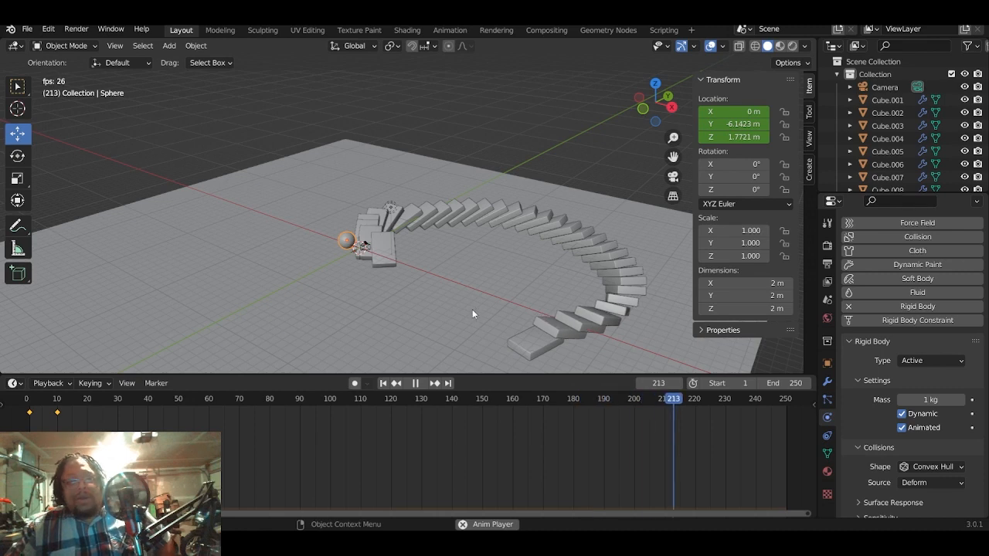
pyautogui.click(420, 381)
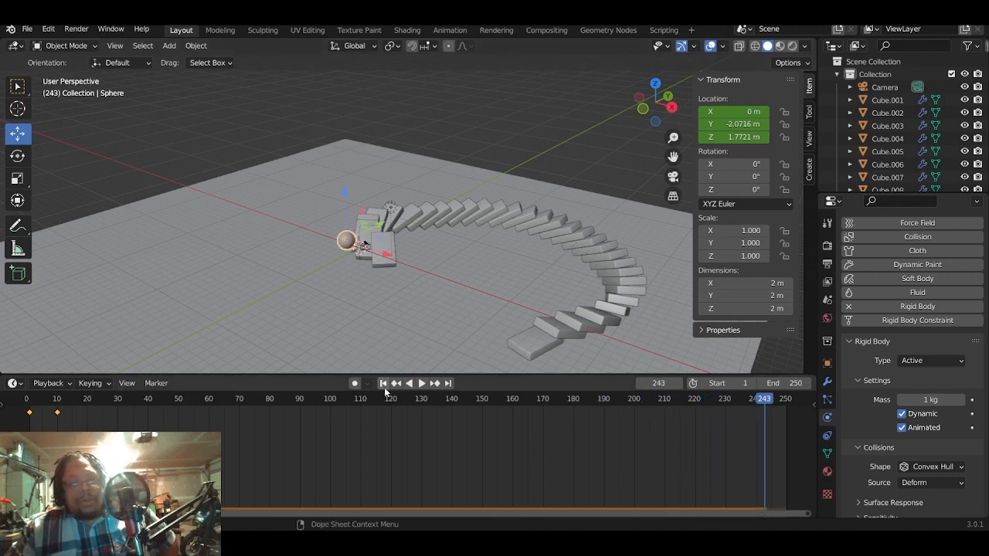
pyautogui.click(384, 384)
pyautogui.click(422, 383)
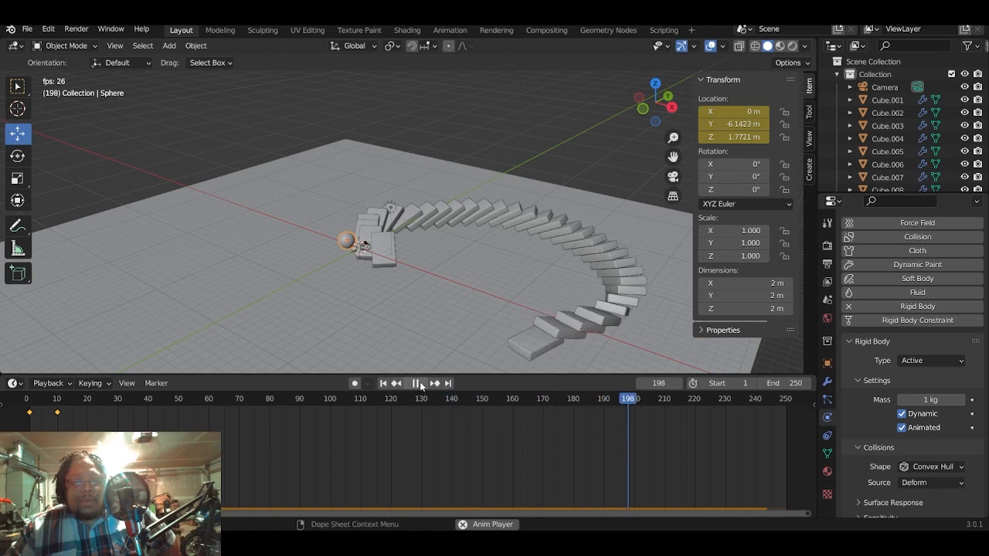
pyautogui.click(420, 383)
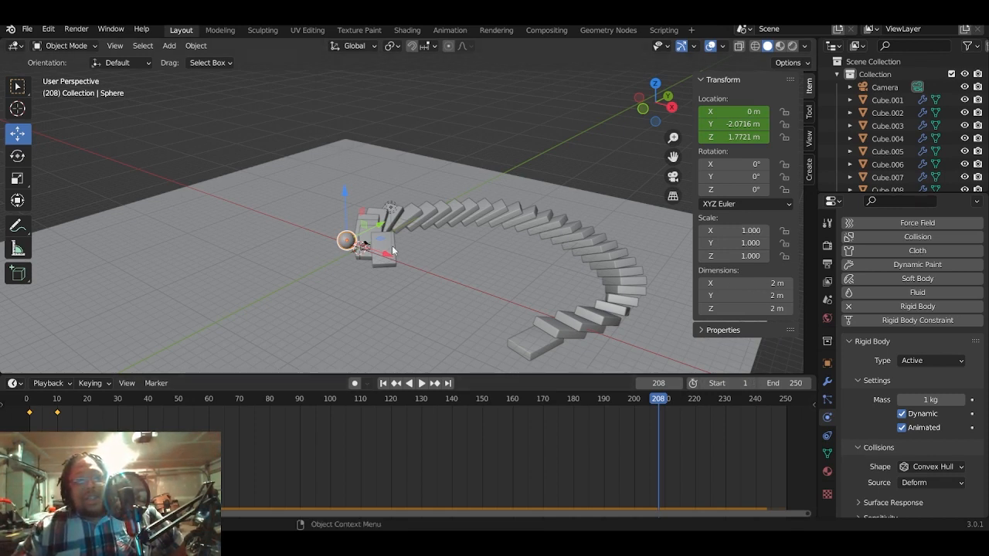
# - Disable the sphere in renders and hide it in the viewport
pyautogui.scroll(3, 353, 269)
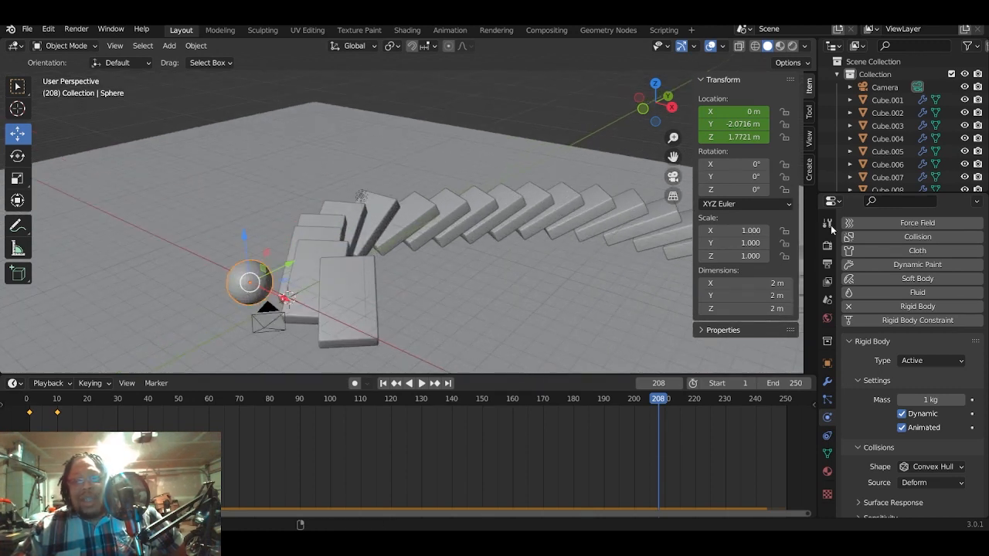
pyautogui.scroll(-5, 920, 159)
pyautogui.scroll(-10, 931, 166)
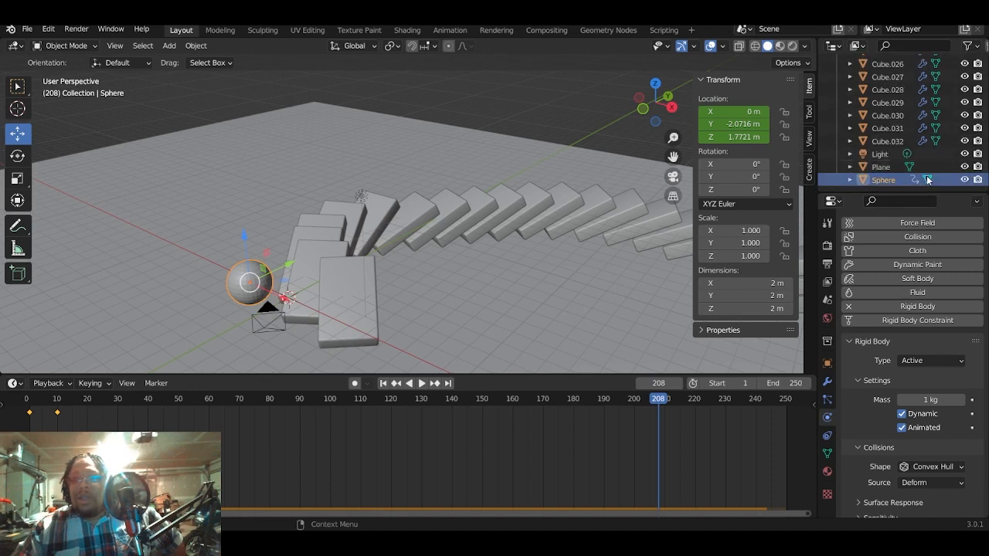
pyautogui.click(979, 182)
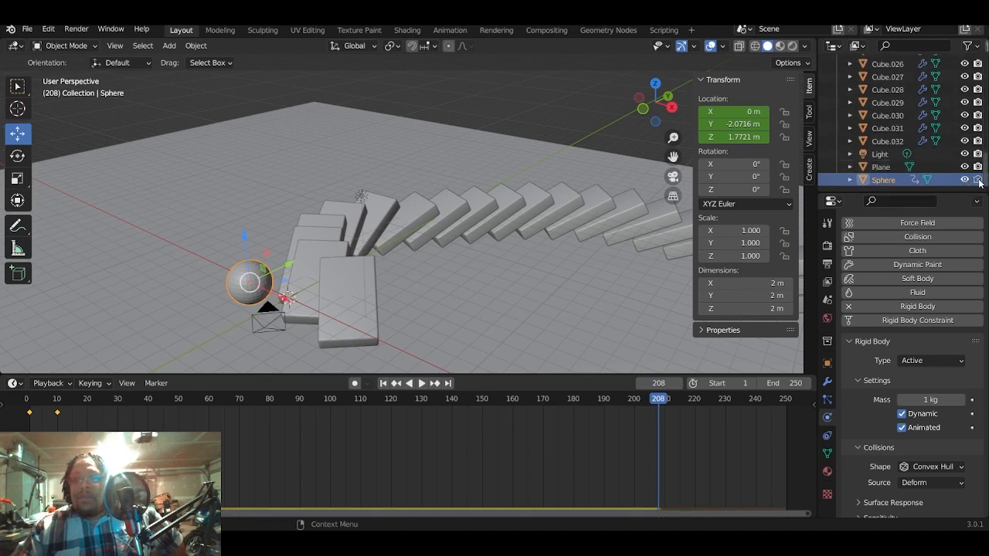
pyautogui.click(965, 179)
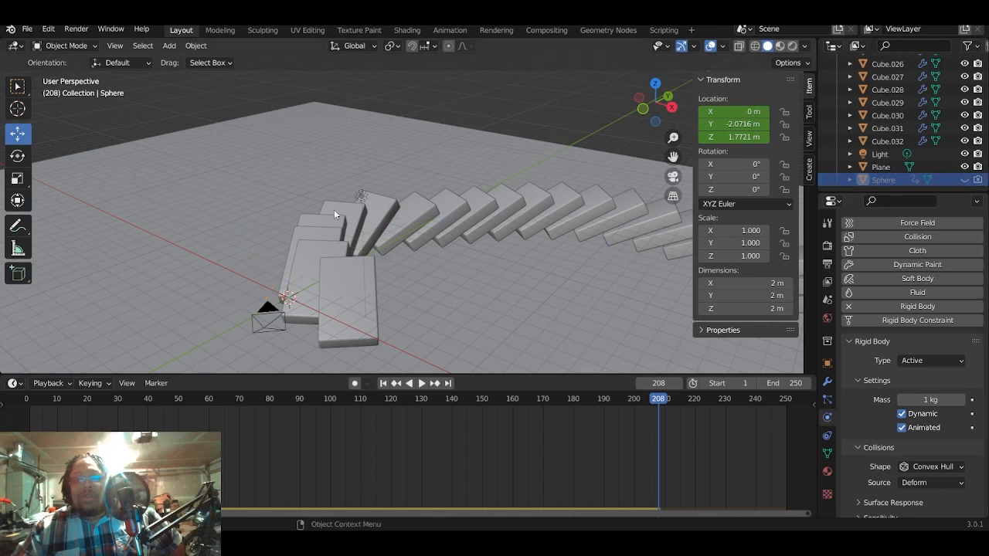
# - Play the simulation from frame 1 with the sphere hidden, stop partway, and return to the first frame
pyautogui.click(383, 383)
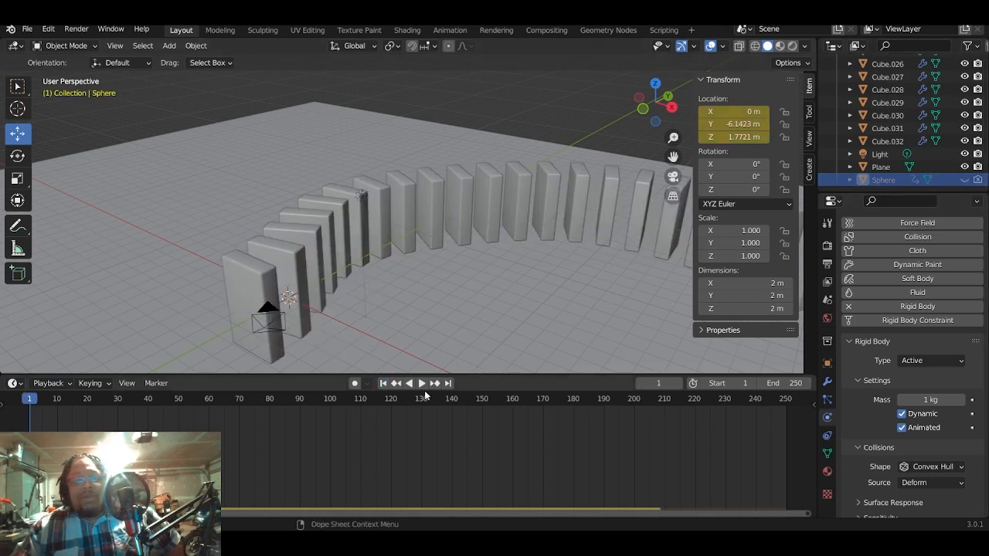
pyautogui.click(421, 383)
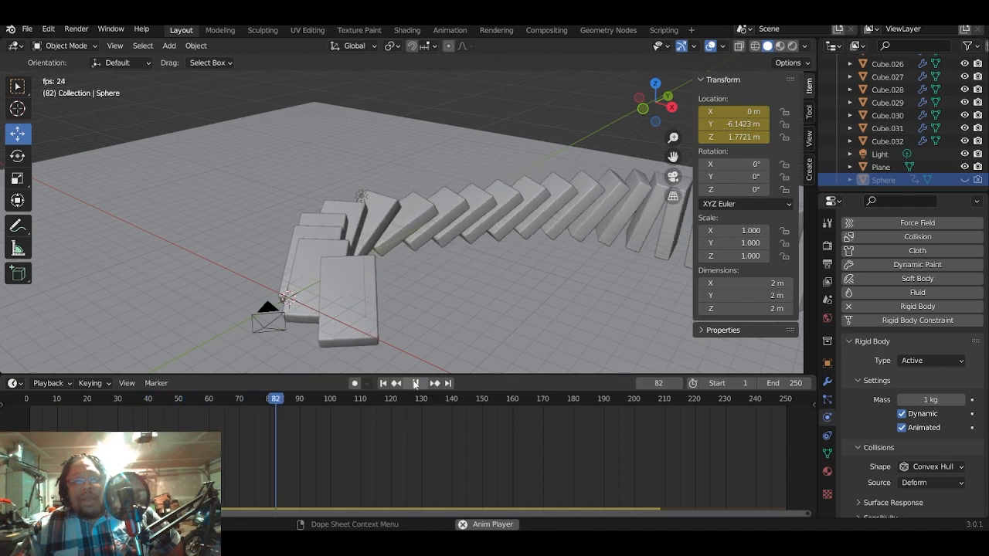
pyautogui.click(416, 384)
pyautogui.click(383, 384)
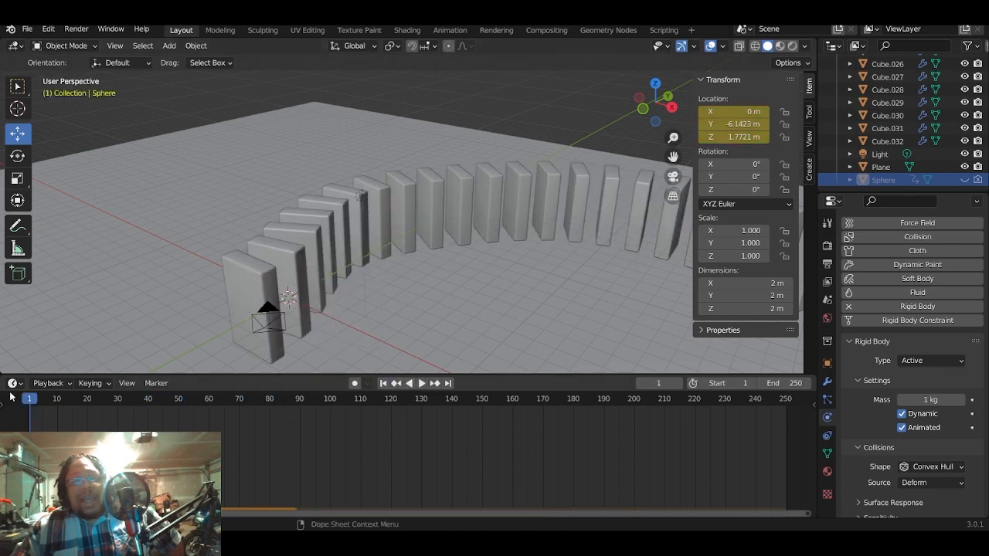
# - Scrub through the opening frames to examine how the first dominoes begin to fall, and return to frame 0
pyautogui.moveTo(29, 399); pyautogui.dragTo(57, 408)
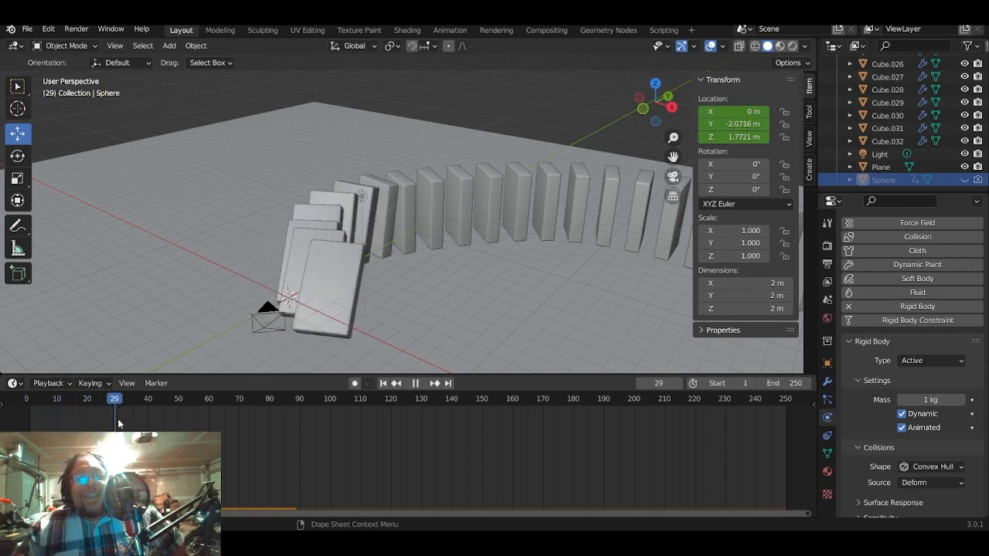
pyautogui.press('Escape')
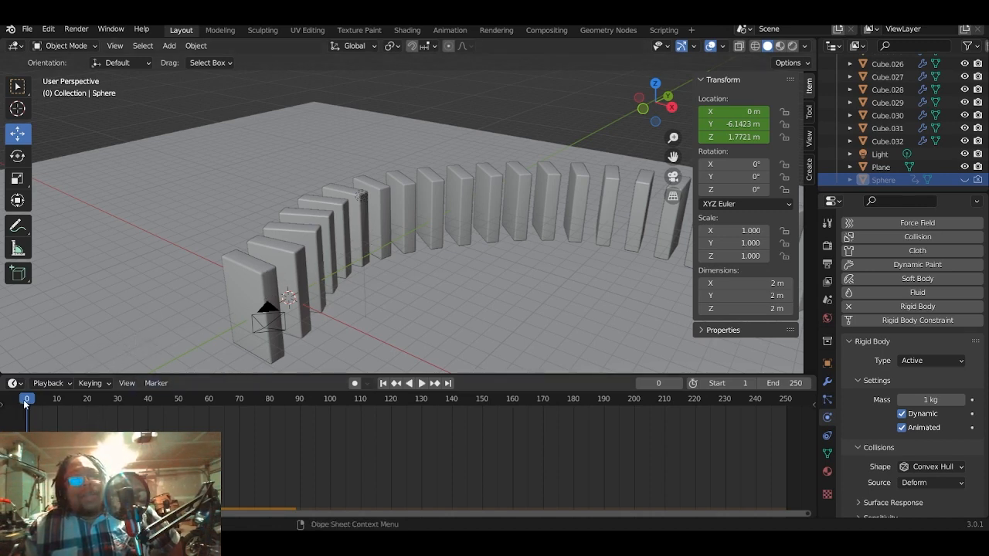
pyautogui.press('space')
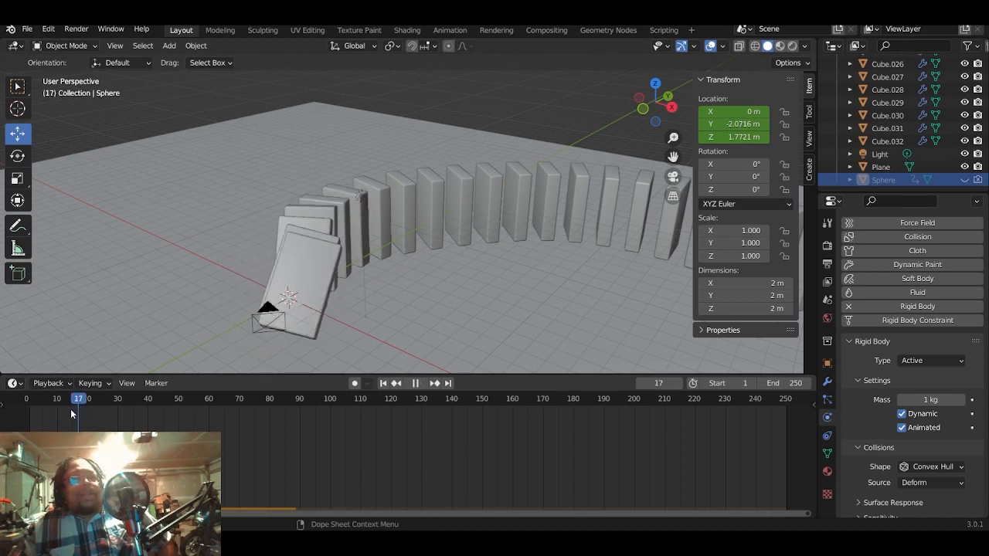
pyautogui.press('Escape')
# - Play the simulation from frame 0 with the entire domino row in view, and stop at frame 220
pyautogui.scroll(-2, 915, 263)
pyautogui.scroll(-5, 575, 226)
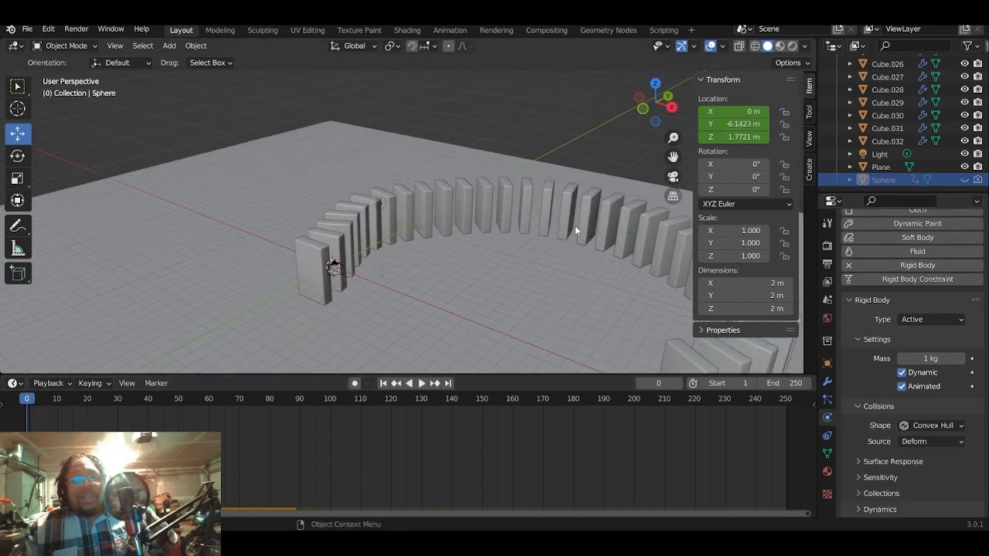
pyautogui.click(422, 384)
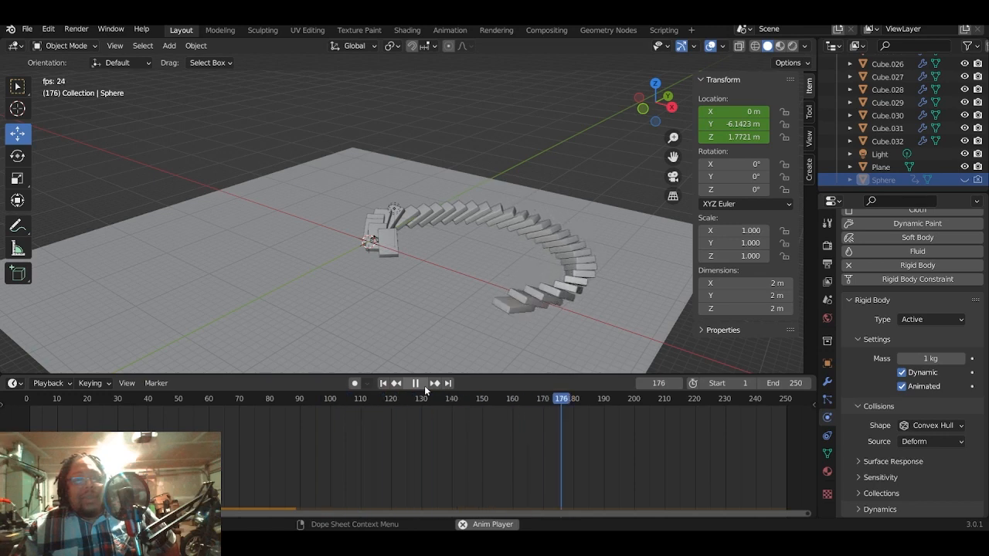
pyautogui.click(420, 385)
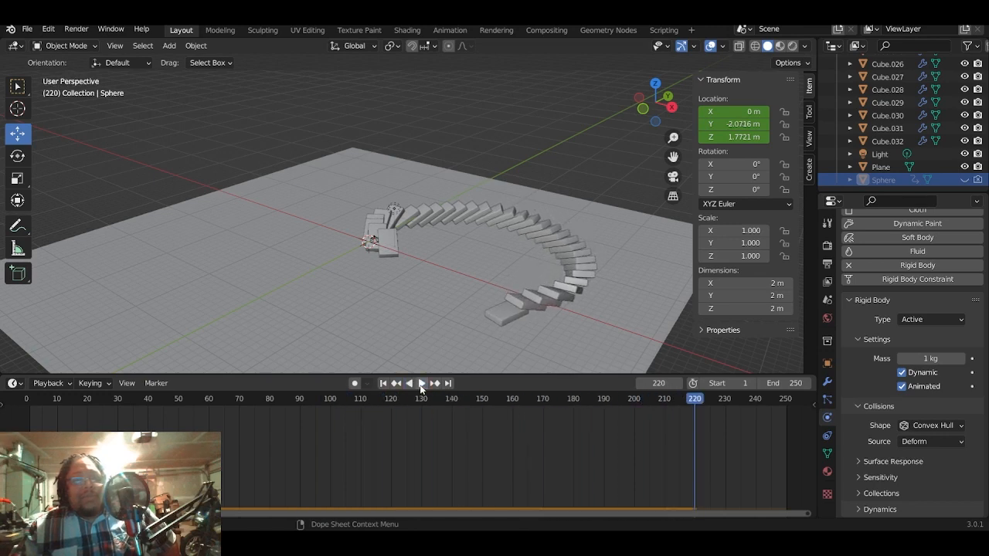